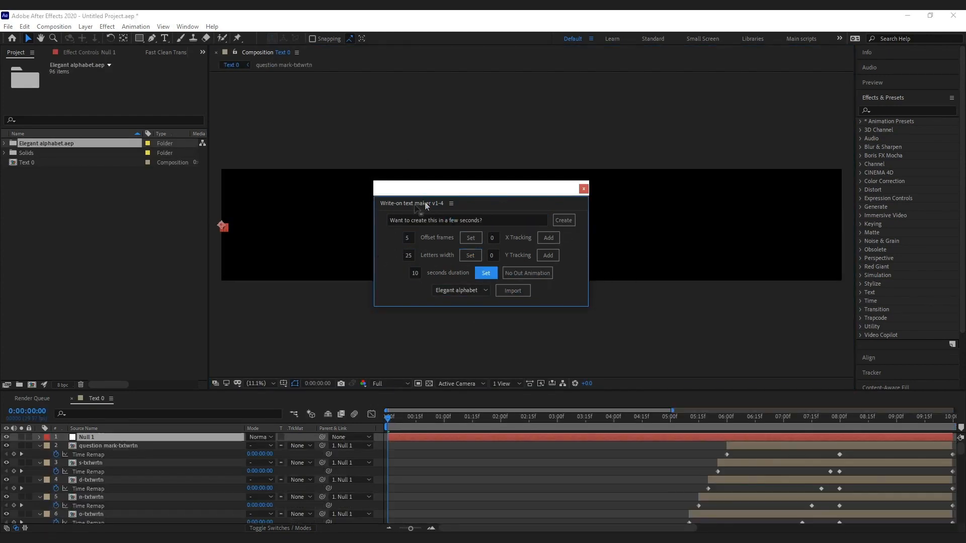
- Dock the Write-on text maker panel below the Project panel and preview the Text 0 composition at Half resolution
{"action": "left_click_drag", "start_coordinate": [425, 204], "coordinate": [146, 341]}
{"action": "left_click_drag", "start_coordinate": [96, 217], "coordinate": [106, 275]}
{"action": "left_click", "coordinate": [384, 384]}
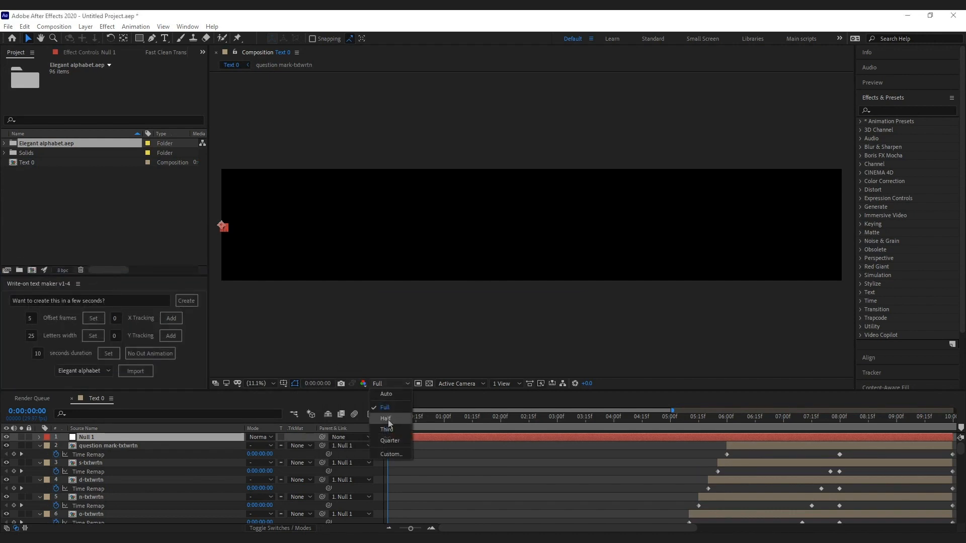
{"action": "left_click", "coordinate": [388, 419]}
{"action": "left_click", "coordinate": [387, 417]}
{"action": "key", "text": "minus"}
{"action": "key", "text": "space"}
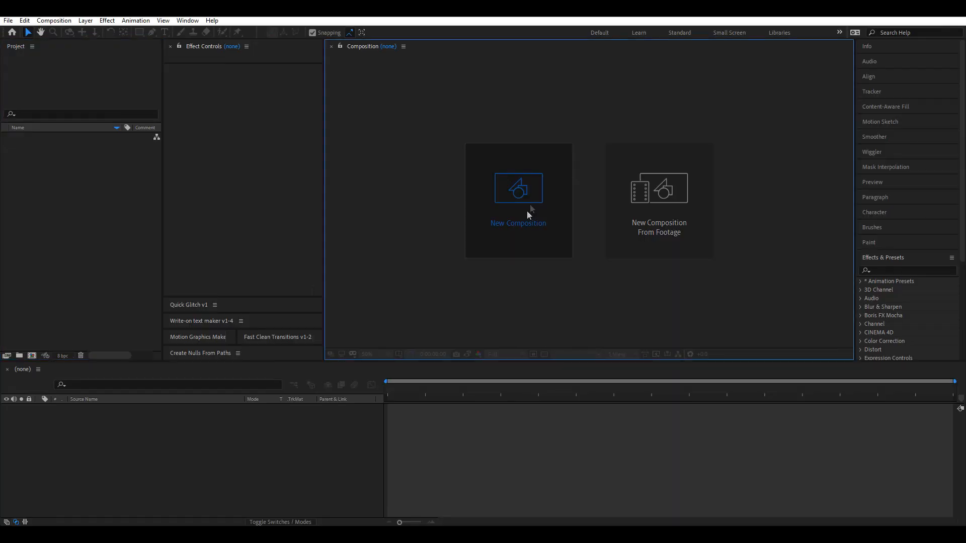
- Create a new composition 400 px wide and 400 px high with the aspect ratio unlocked
{"action": "left_click", "coordinate": [527, 210]}
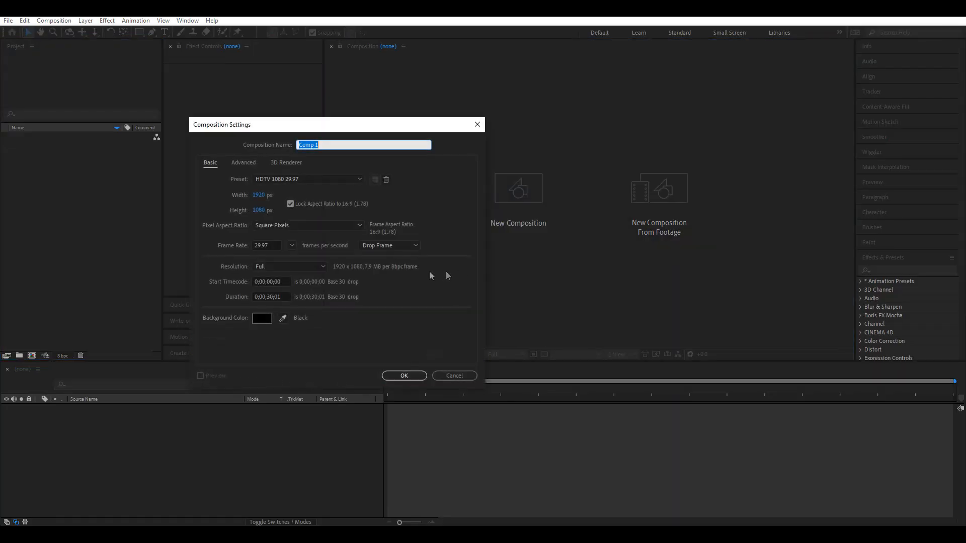
{"action": "left_click", "coordinate": [259, 194]}
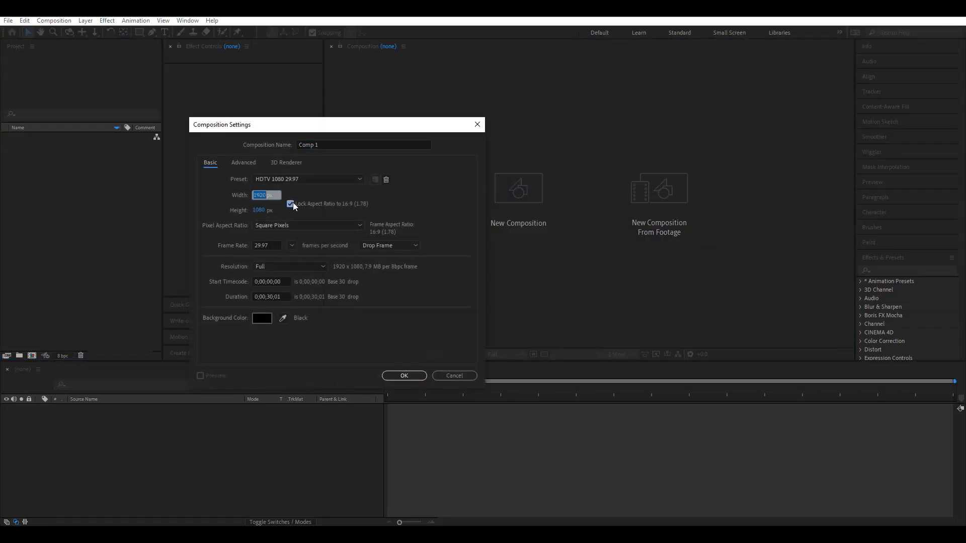
{"action": "type", "text": "400"}
{"action": "left_click", "coordinate": [266, 211]}
{"action": "type", "text": "400"}
{"action": "left_click", "coordinate": [398, 375]}
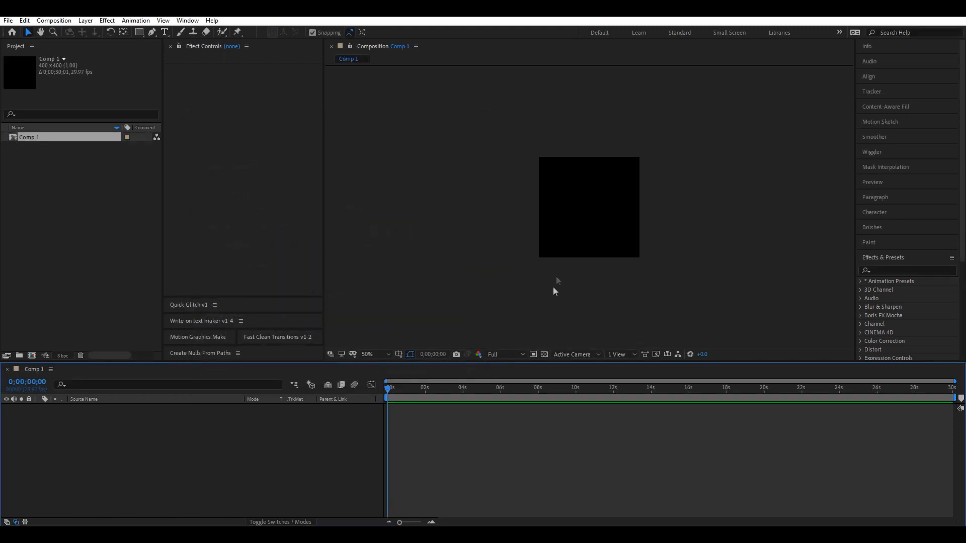
- Rename the new composition as Side 1
{"action": "right_click", "coordinate": [34, 137]}
{"action": "left_click", "coordinate": [64, 298]}
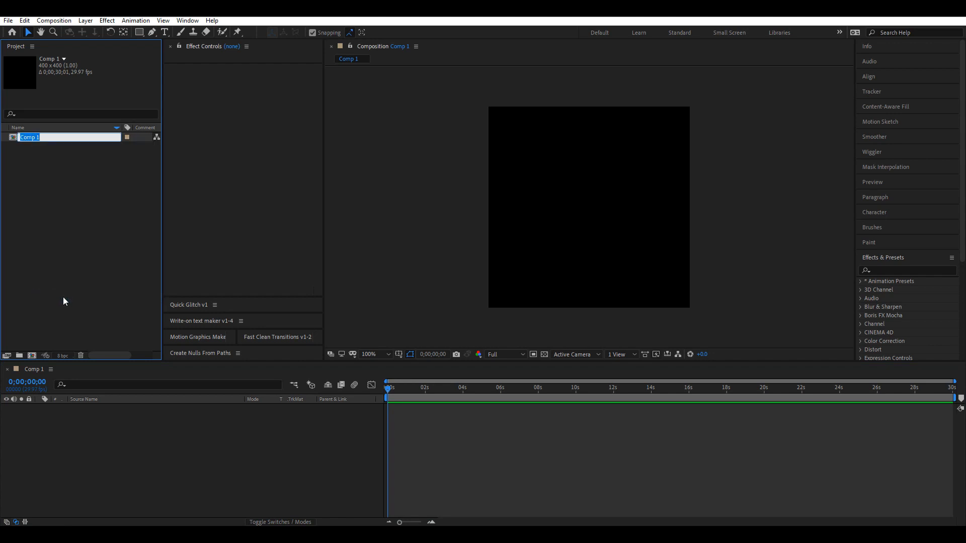
{"action": "type", "text": "Side 1"}
{"action": "key", "text": "Return"}
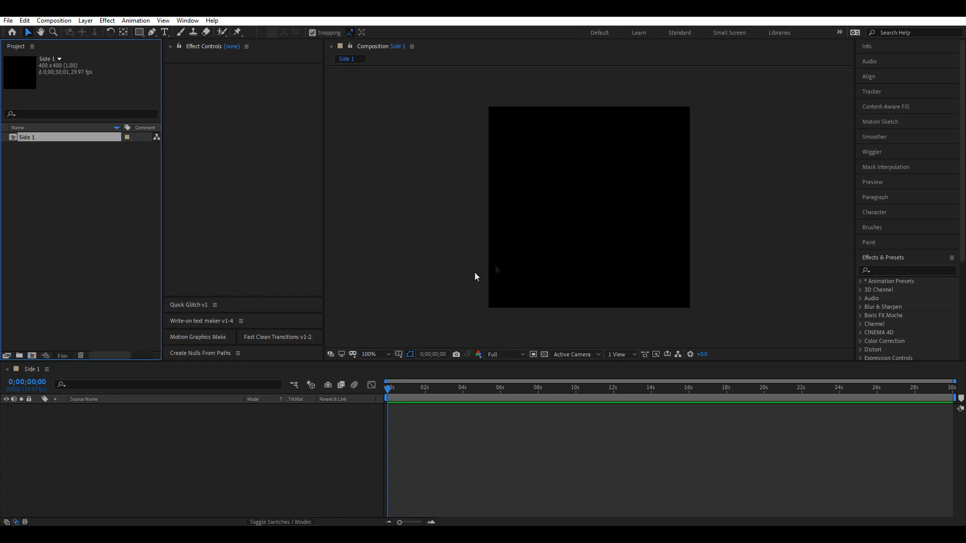
- Add a white (FFFFFF) solid layer that fills the Side 1 composition
{"action": "right_click", "coordinate": [447, 437]}
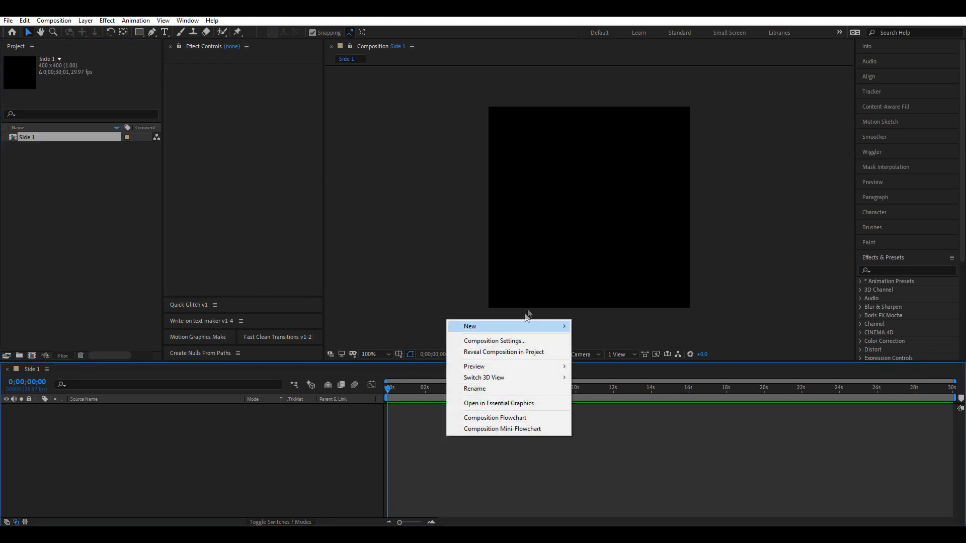
{"action": "mouse_move", "coordinate": [534, 327]}
{"action": "left_click", "coordinate": [606, 352]}
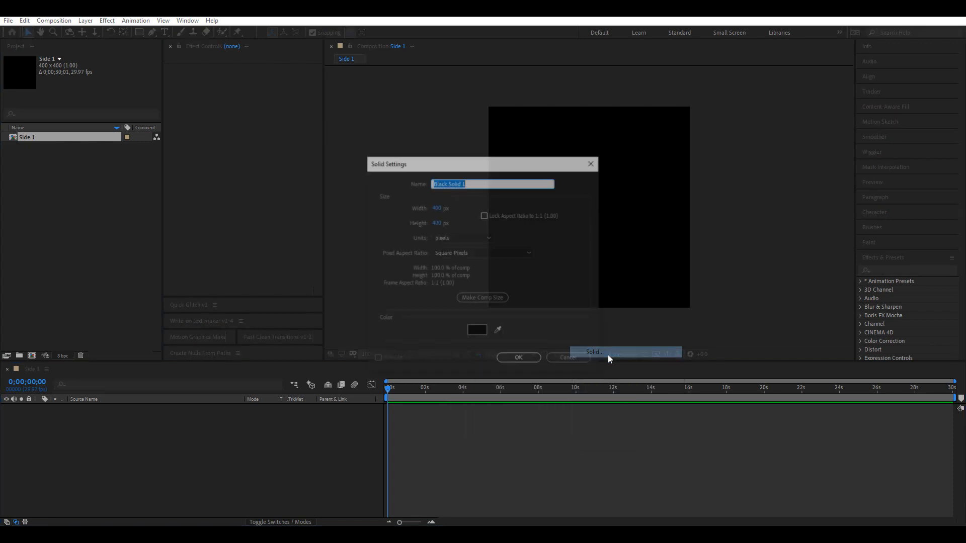
{"action": "left_click", "coordinate": [476, 331]}
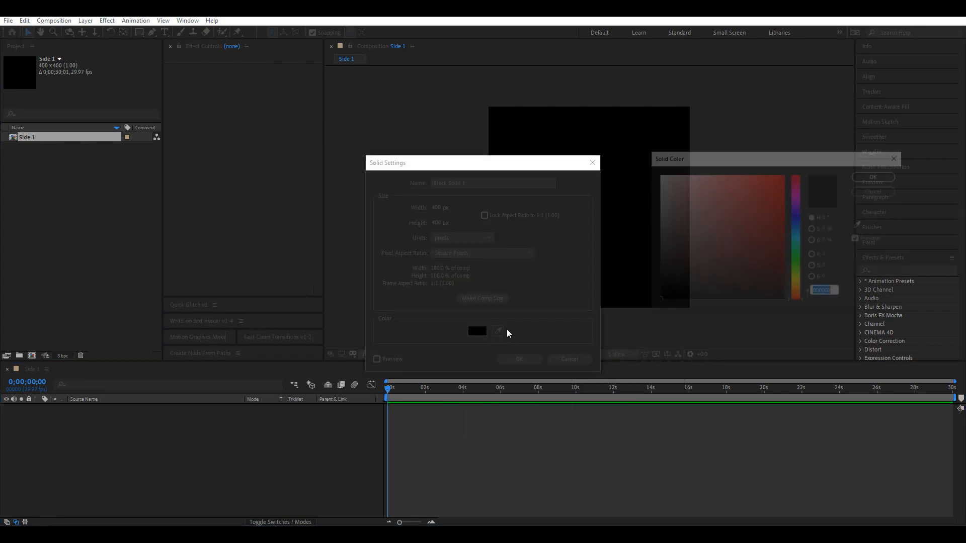
{"action": "mouse_move", "coordinate": [679, 196]}
{"action": "left_mouse_down"}
{"action": "mouse_move", "coordinate": [639, 142]}
{"action": "mouse_move", "coordinate": [633, 150]}
{"action": "left_mouse_up"}
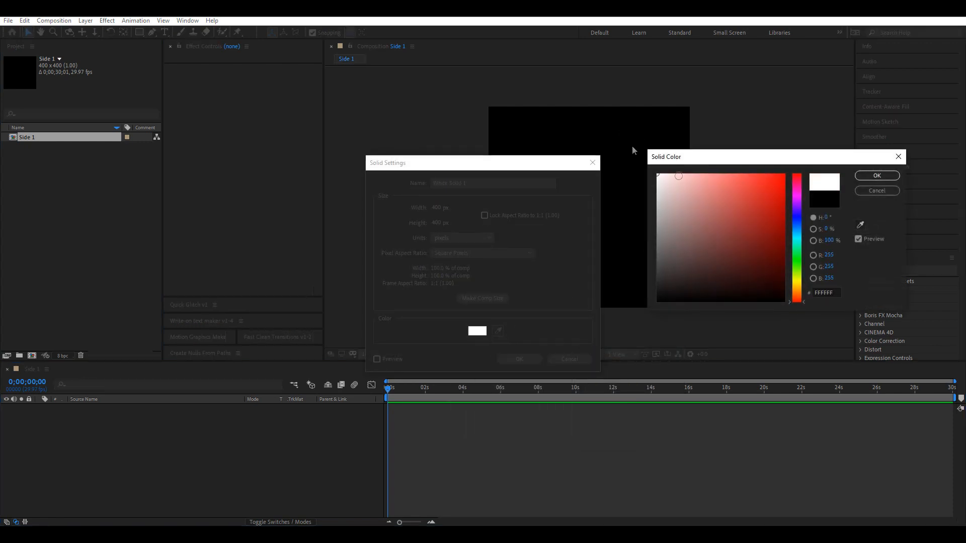
{"action": "left_click", "coordinate": [888, 176]}
{"action": "left_click", "coordinate": [528, 359]}
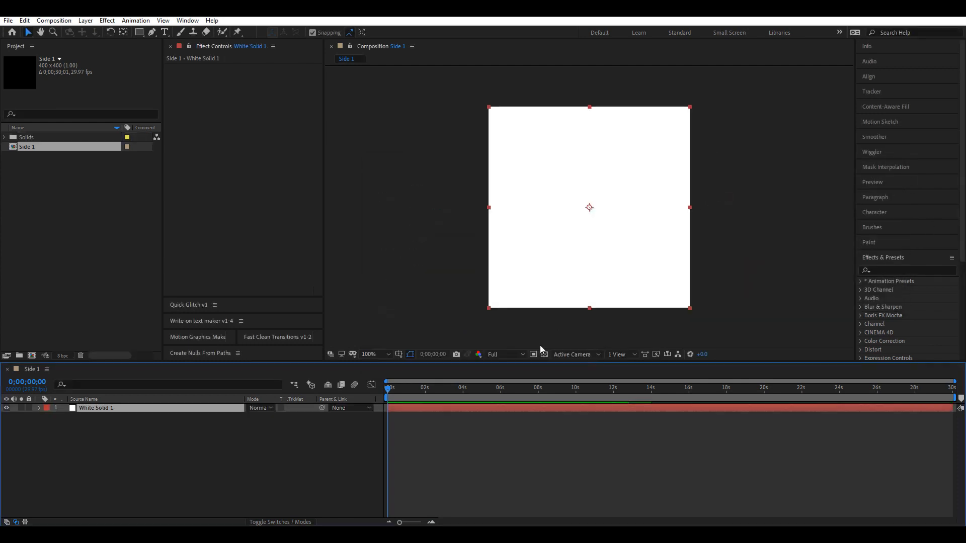
- Draw a rectangle with a black stroke along the edges of the white solid
{"action": "left_click", "coordinate": [377, 354]}
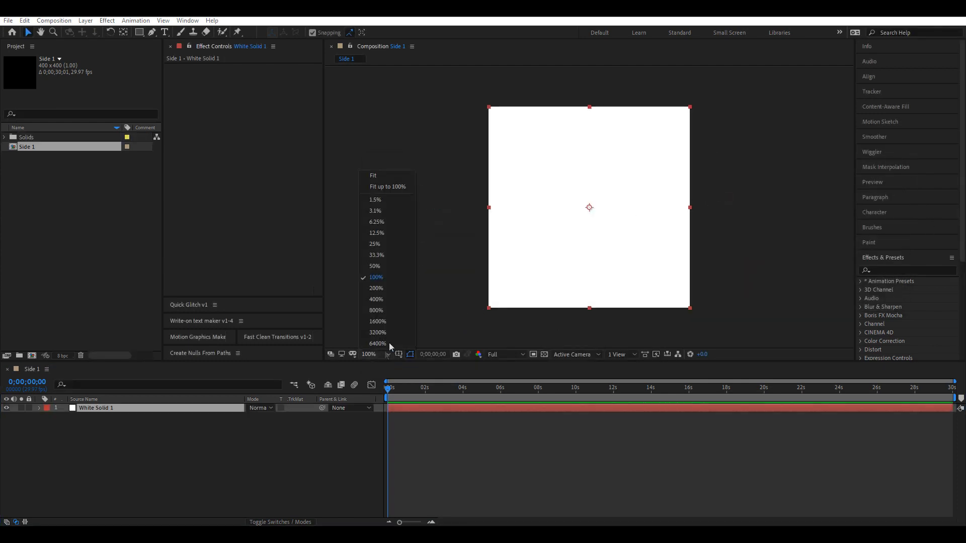
{"action": "left_click", "coordinate": [385, 186]}
{"action": "left_click", "coordinate": [490, 447]}
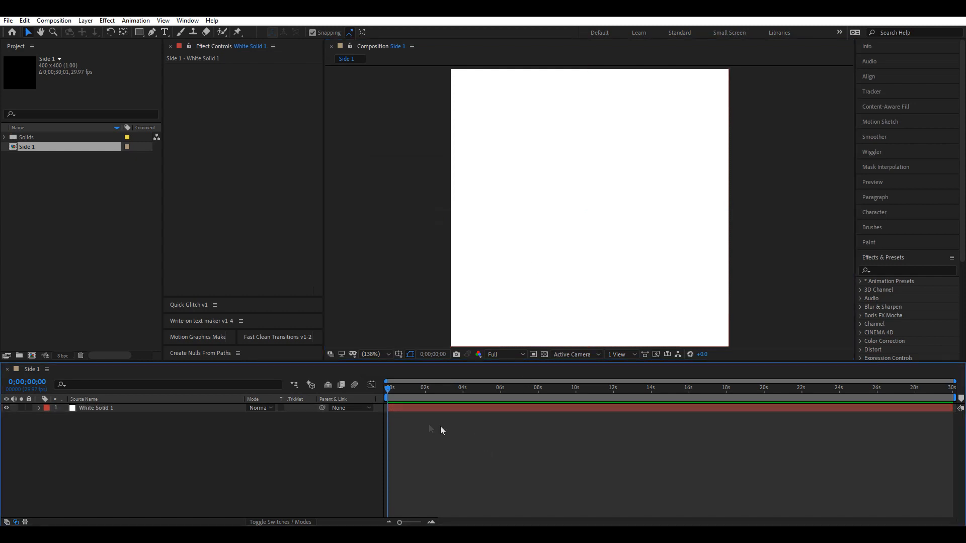
{"action": "left_click_drag", "start_coordinate": [399, 366], "coordinate": [399, 386]}
{"action": "left_click_drag", "start_coordinate": [140, 31], "coordinate": [201, 40]}
{"action": "left_click", "coordinate": [358, 32]}
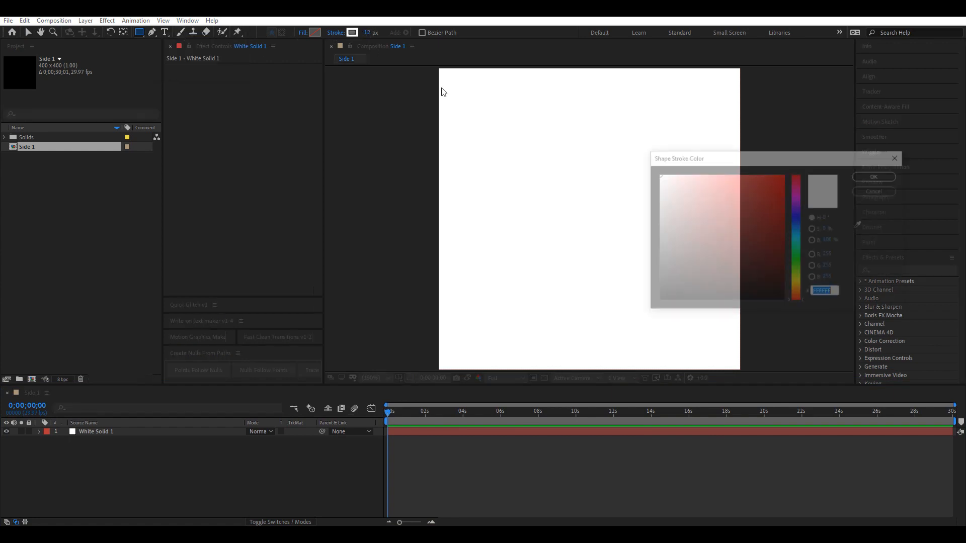
{"action": "left_click_drag", "start_coordinate": [770, 292], "coordinate": [837, 375]}
{"action": "left_click", "coordinate": [875, 175]}
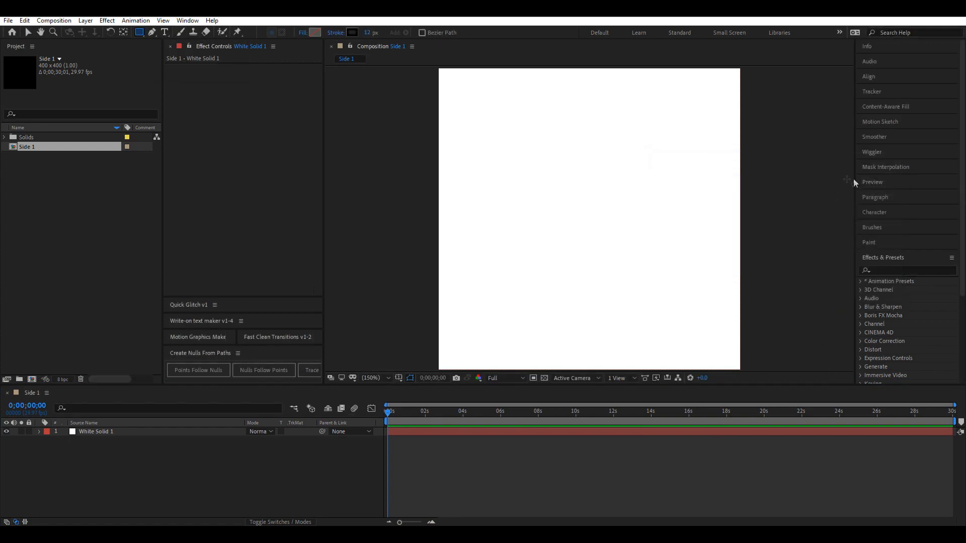
{"action": "left_click_drag", "start_coordinate": [439, 67], "coordinate": [735, 366]}
{"action": "key", "text": "v"}
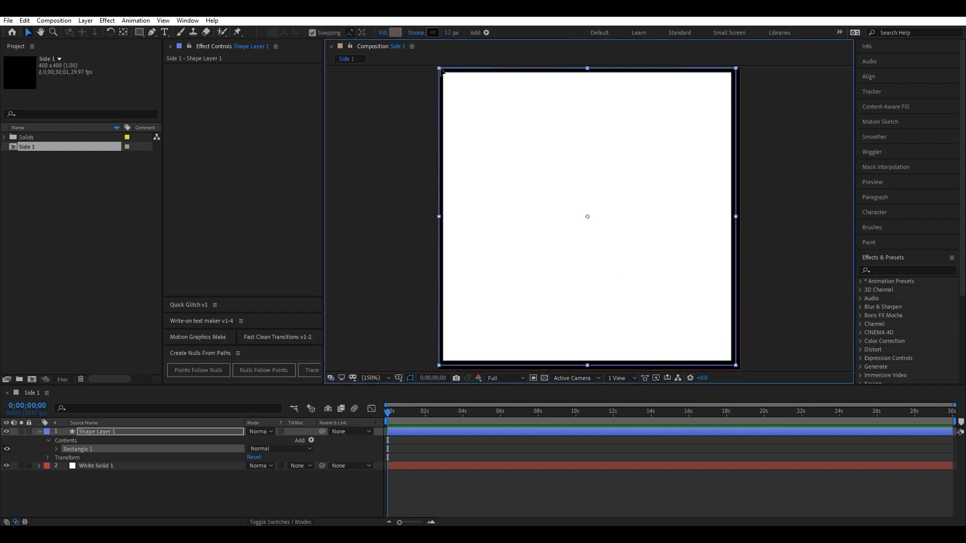
- Adjust the rectangle's position and corners so its black border runs evenly around the composition's edges
{"action": "left_click_drag", "start_coordinate": [445, 74], "coordinate": [445, 75]}
{"action": "left_click_drag", "start_coordinate": [517, 132], "coordinate": [518, 136]}
{"action": "left_click_drag", "start_coordinate": [733, 363], "coordinate": [737, 366]}
- Add a text layer reading "Typography" and move it inside the bordered white square
{"action": "right_click", "coordinate": [603, 345]}
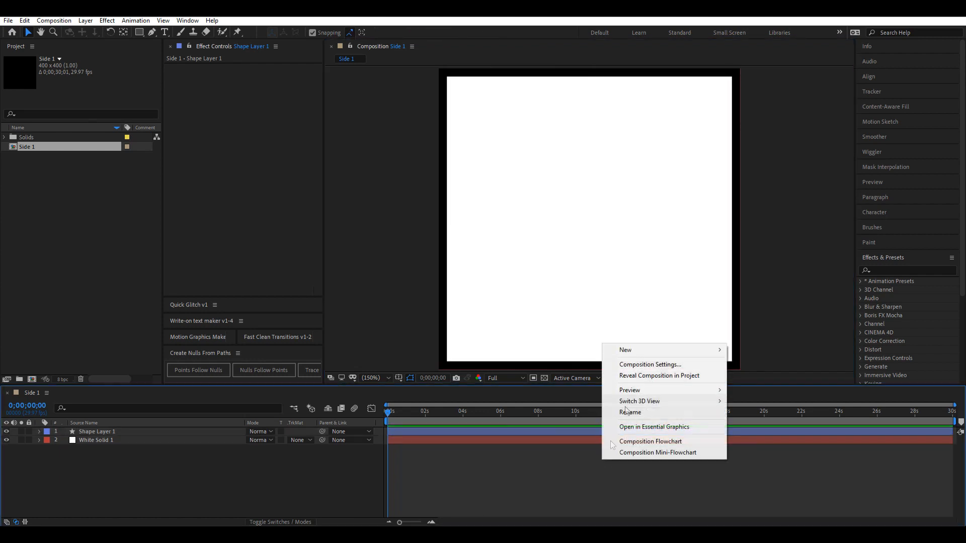
{"action": "mouse_move", "coordinate": [704, 350]}
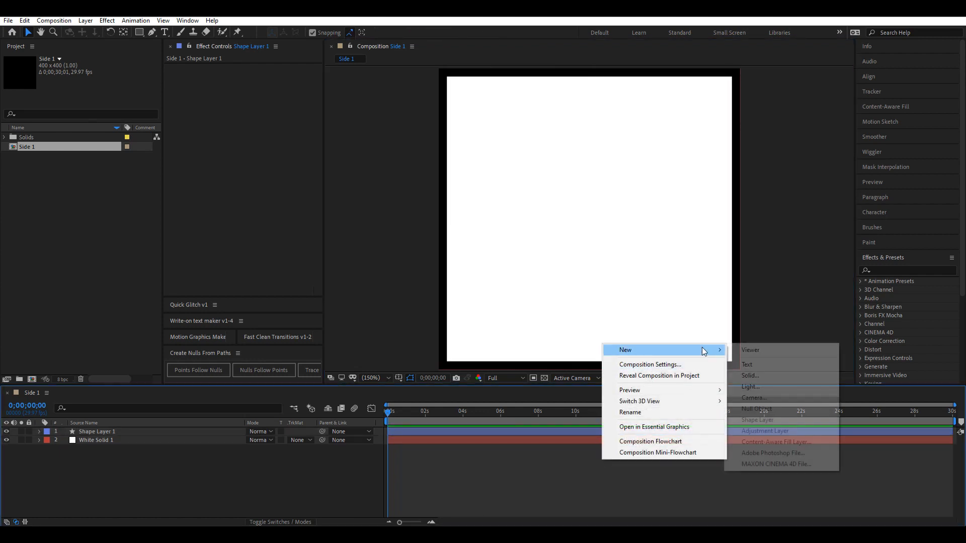
{"action": "left_click", "coordinate": [747, 364]}
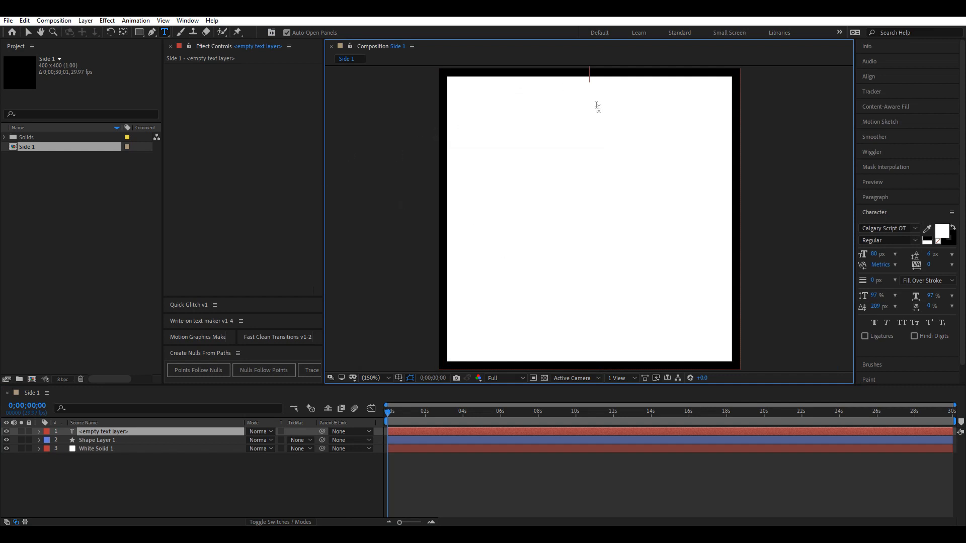
{"action": "type", "text": "Typography"}
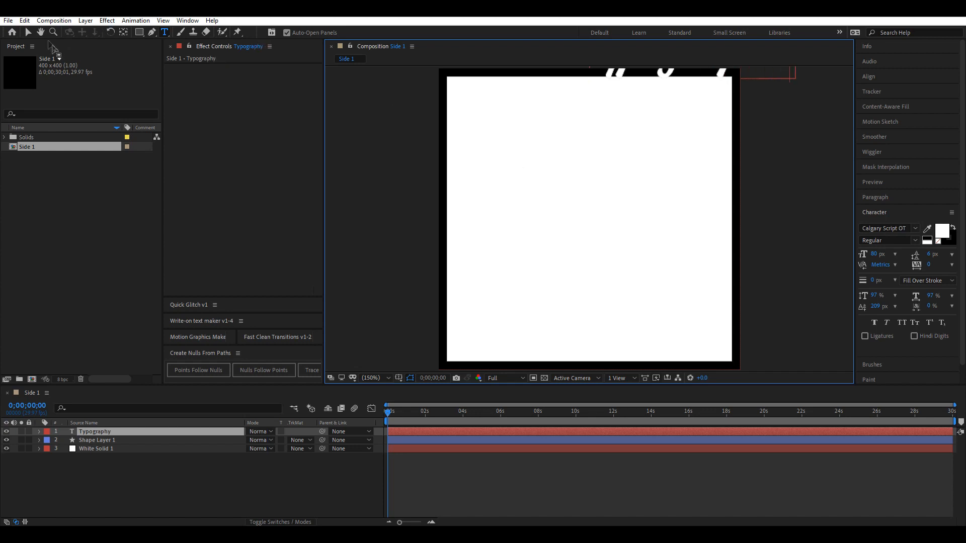
{"action": "left_click", "coordinate": [28, 32]}
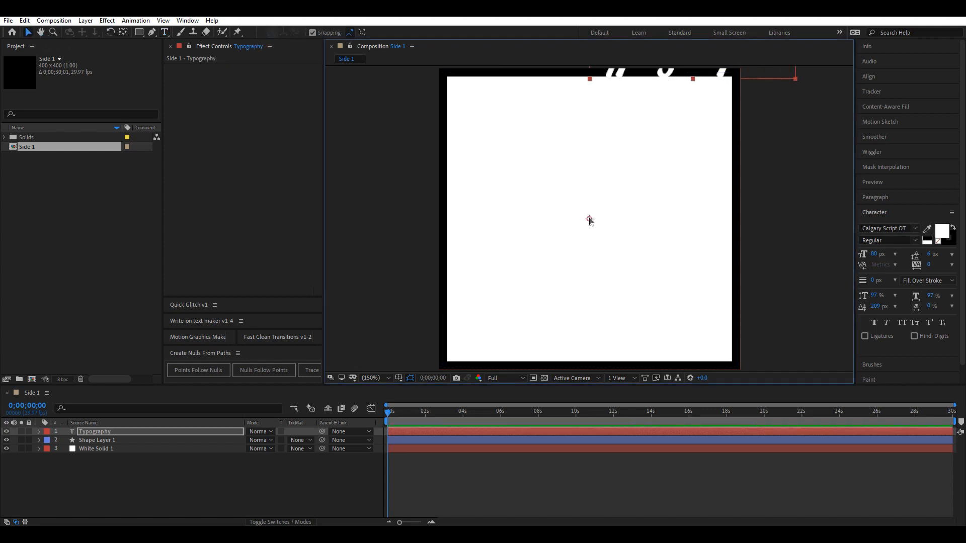
{"action": "left_click_drag", "start_coordinate": [536, 270], "coordinate": [491, 366]}
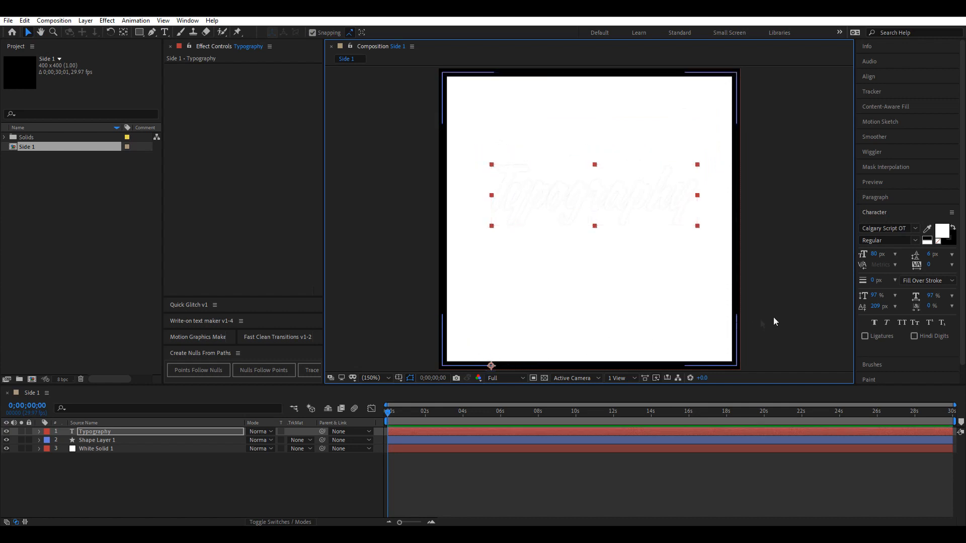
- Set the Typography text's font to Bebas Neue Bold and its fill color to black (000000)
{"action": "left_click", "coordinate": [915, 230]}
{"action": "type", "text": "be"}
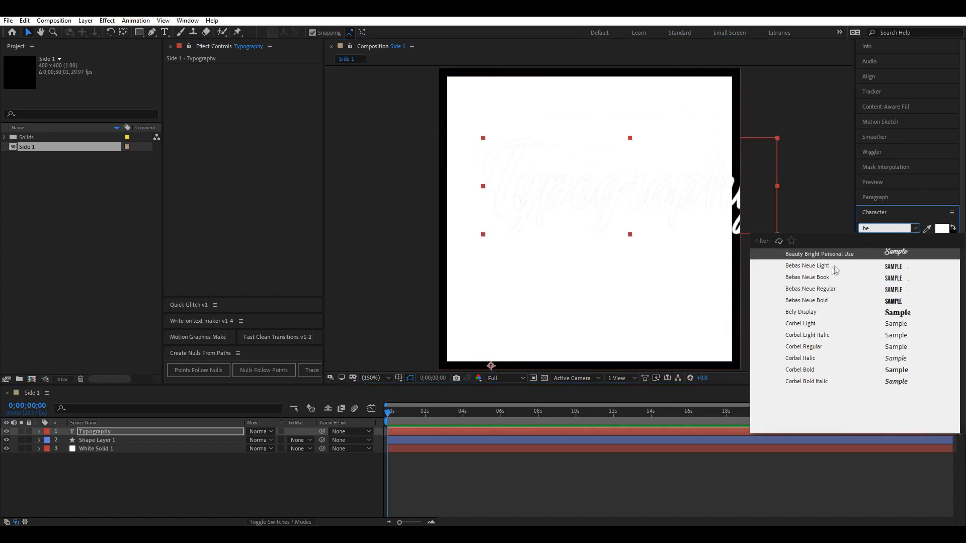
{"action": "left_click", "coordinate": [815, 301]}
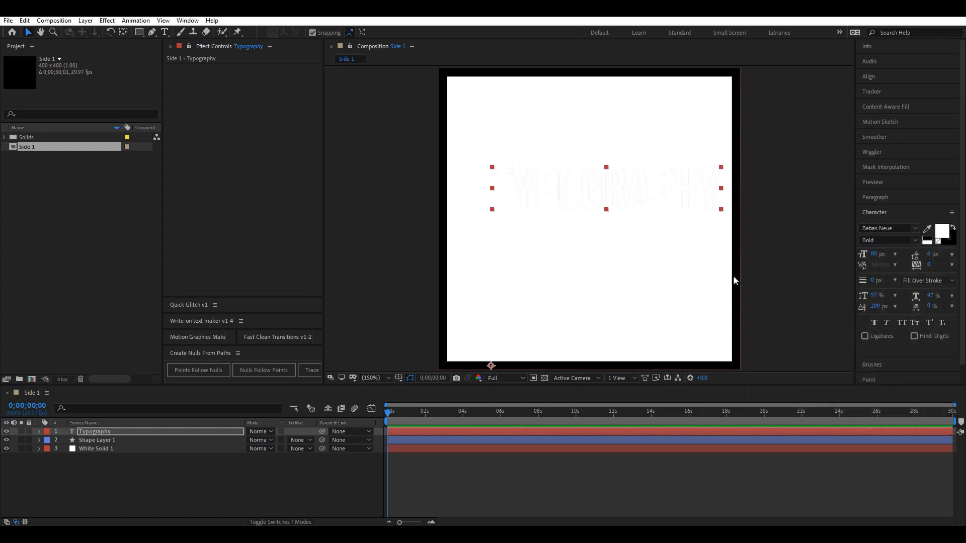
{"action": "left_click", "coordinate": [945, 233]}
{"action": "left_click_drag", "start_coordinate": [715, 266], "coordinate": [786, 304]}
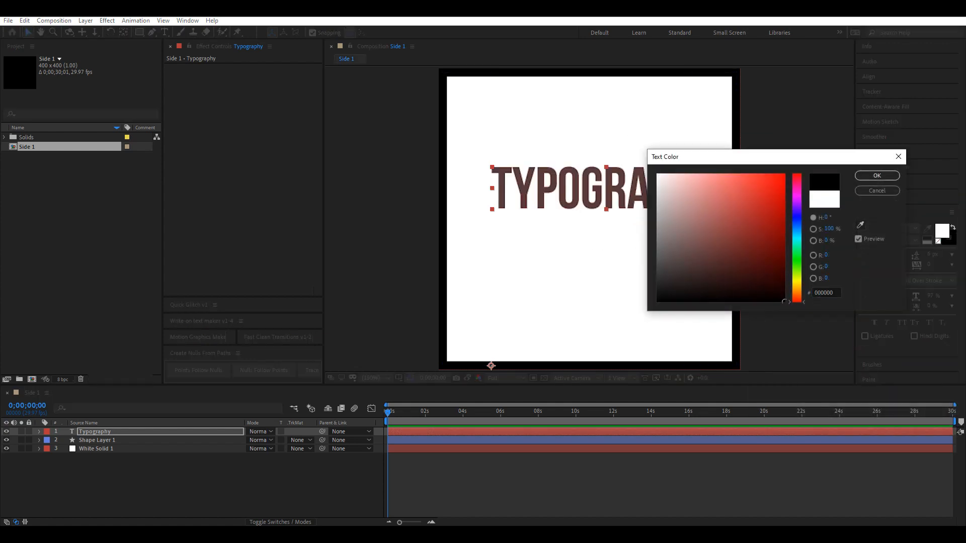
{"action": "left_click", "coordinate": [876, 175]}
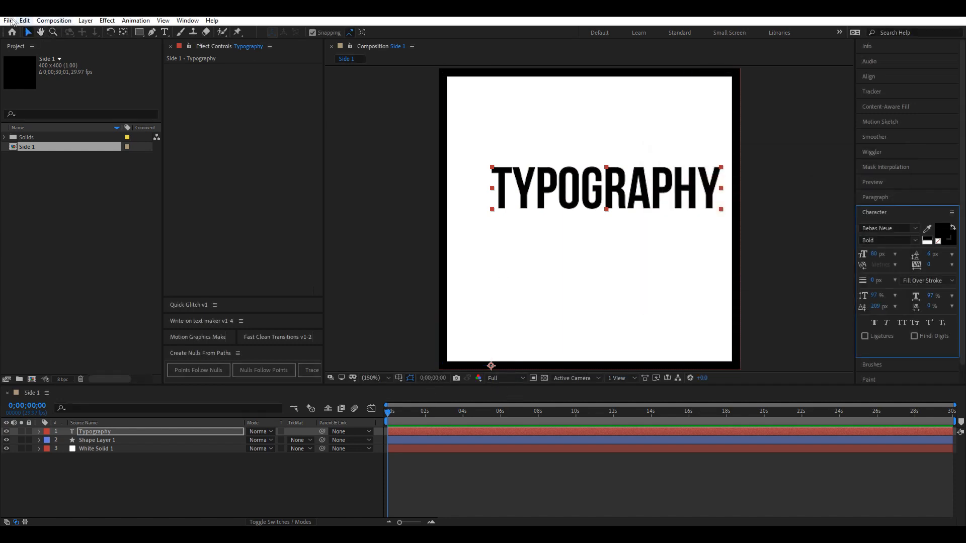
- Center the Typography layer's anchor point in the text and center the layer in the composition
{"action": "left_click", "coordinate": [652, 188]}
{"action": "key", "text": "ctrl+alt+Home"}
{"action": "key", "text": "ctrl+Home"}
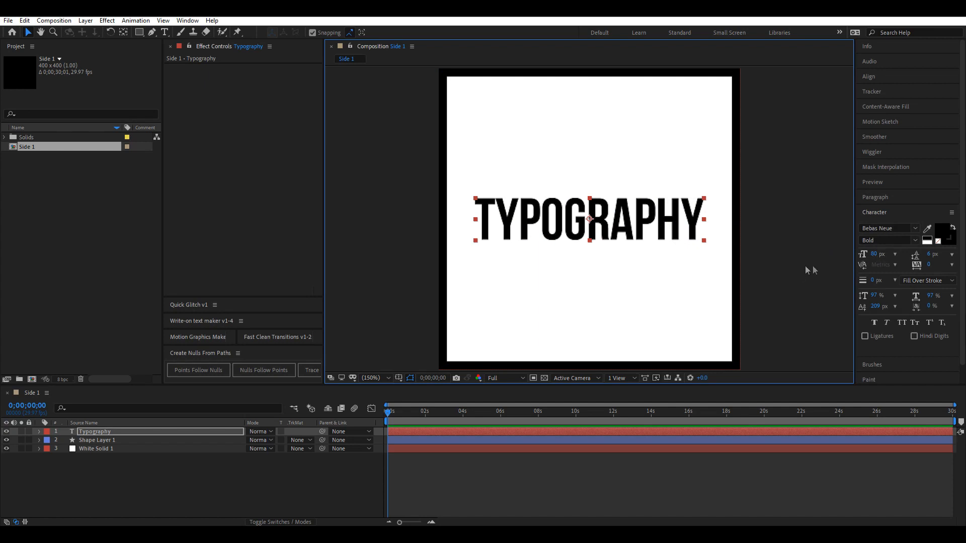
{"action": "scroll", "coordinate": [565, 203], "scroll_direction": "up", "scroll_amount": 3}
{"action": "scroll", "coordinate": [564, 202], "scroll_direction": "down", "scroll_amount": 3}
{"action": "scroll", "coordinate": [563, 202], "scroll_direction": "up", "scroll_amount": 1}
{"action": "scroll", "coordinate": [563, 202], "scroll_direction": "down", "scroll_amount": 1}
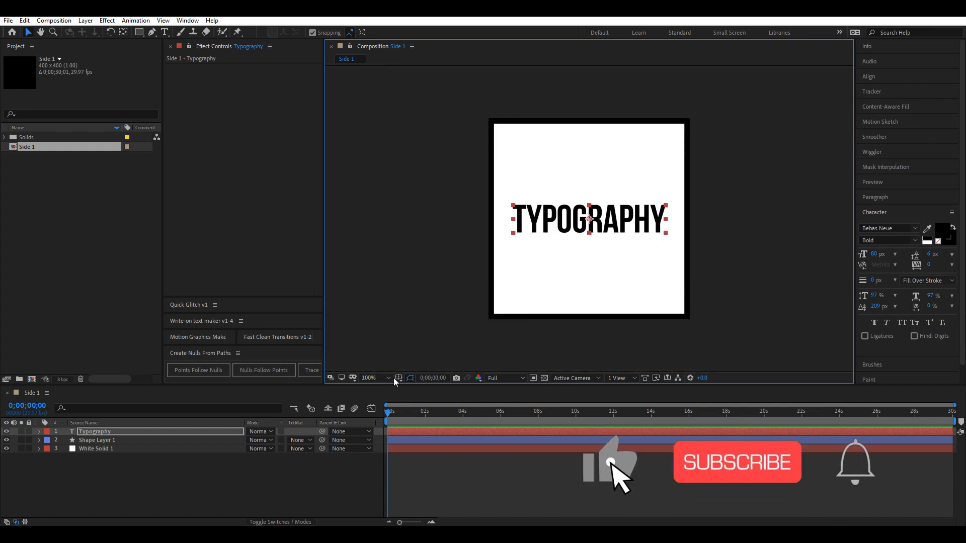
{"action": "left_click", "coordinate": [389, 377]}
{"action": "left_click", "coordinate": [373, 199]}
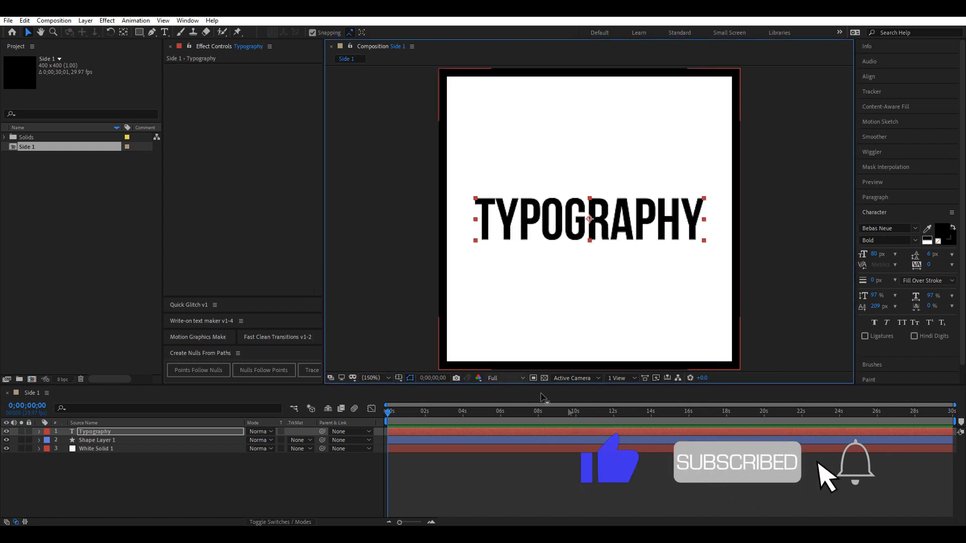
{"action": "left_click", "coordinate": [573, 304]}
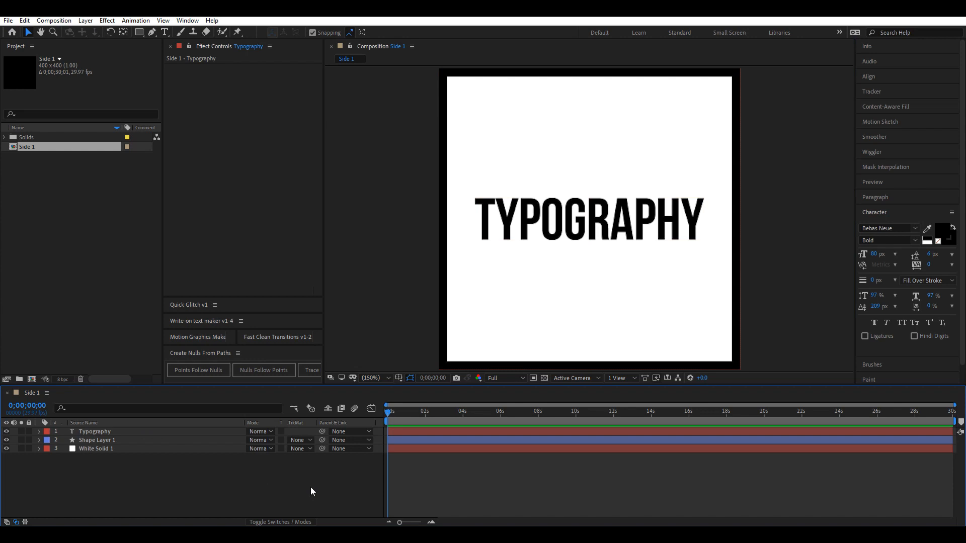
- Create a second composition 1920 px wide and 1080 px high
{"action": "left_click", "coordinate": [32, 379]}
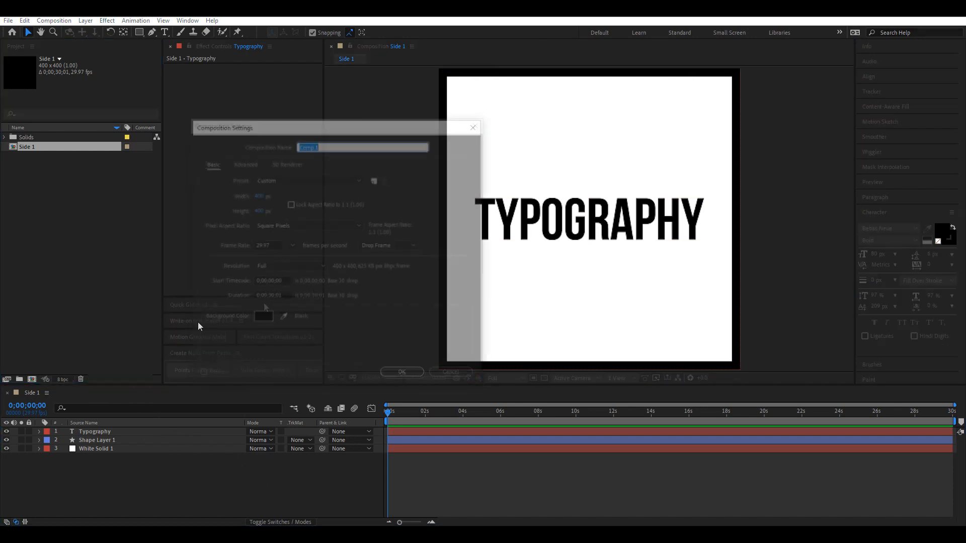
{"action": "left_click", "coordinate": [271, 196]}
{"action": "type", "text": "1920"}
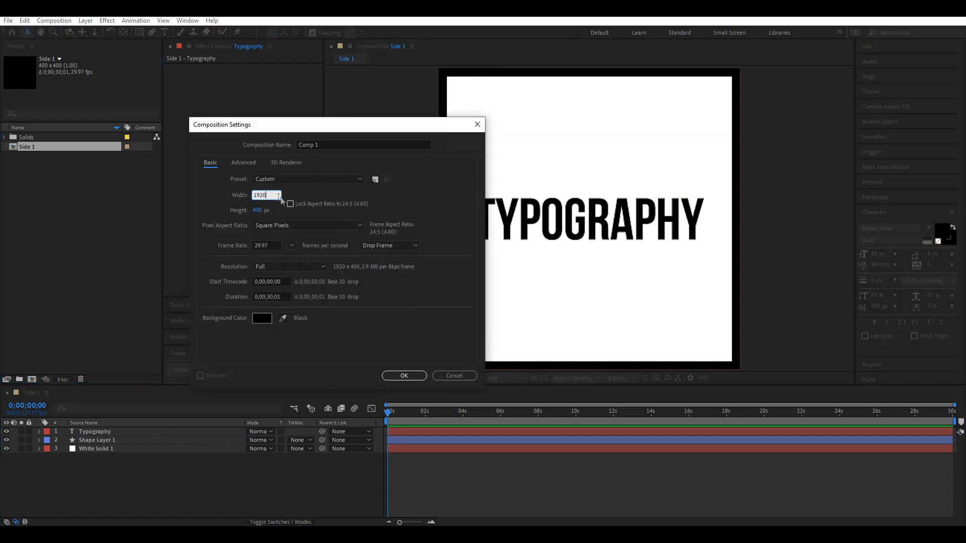
{"action": "left_click", "coordinate": [258, 210]}
{"action": "type", "text": "1080"}
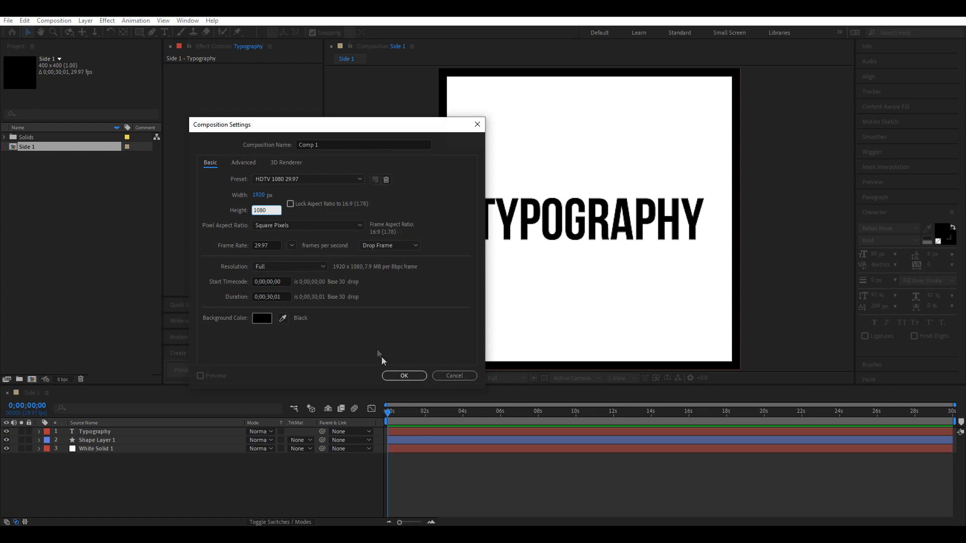
{"action": "left_click", "coordinate": [402, 376]}
{"action": "scroll", "coordinate": [512, 261], "scroll_direction": "down", "scroll_amount": 1}
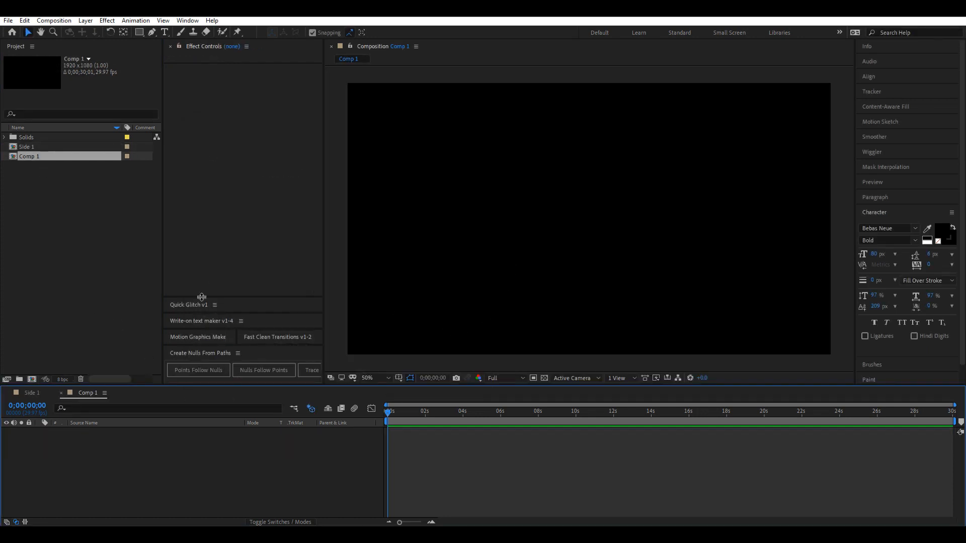
- Add the Side 1 composition to Comp 1 and turn it into a 3D layer
{"action": "left_click_drag", "start_coordinate": [202, 298], "coordinate": [193, 331]}
{"action": "left_click_drag", "start_coordinate": [30, 148], "coordinate": [313, 448]}
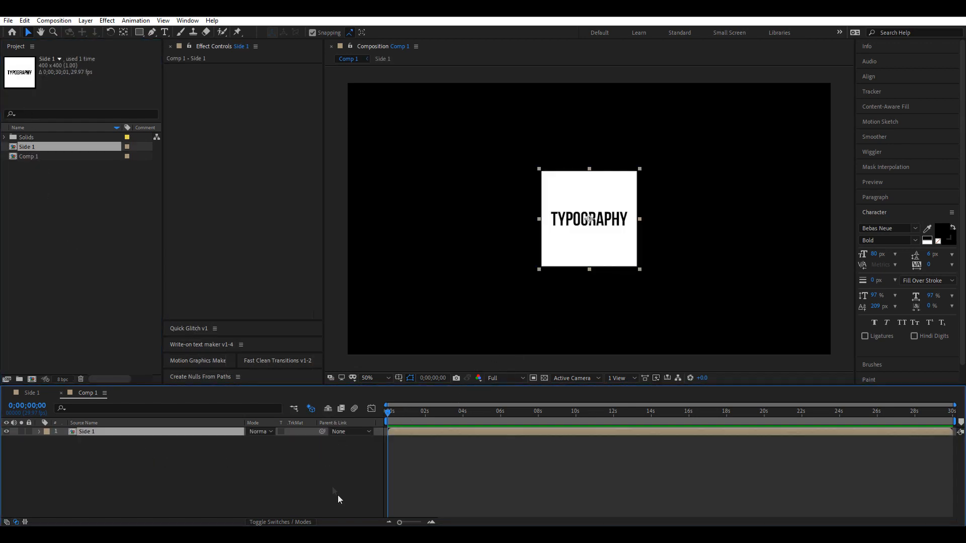
{"action": "left_click", "coordinate": [314, 523]}
{"action": "left_click", "coordinate": [302, 431]}
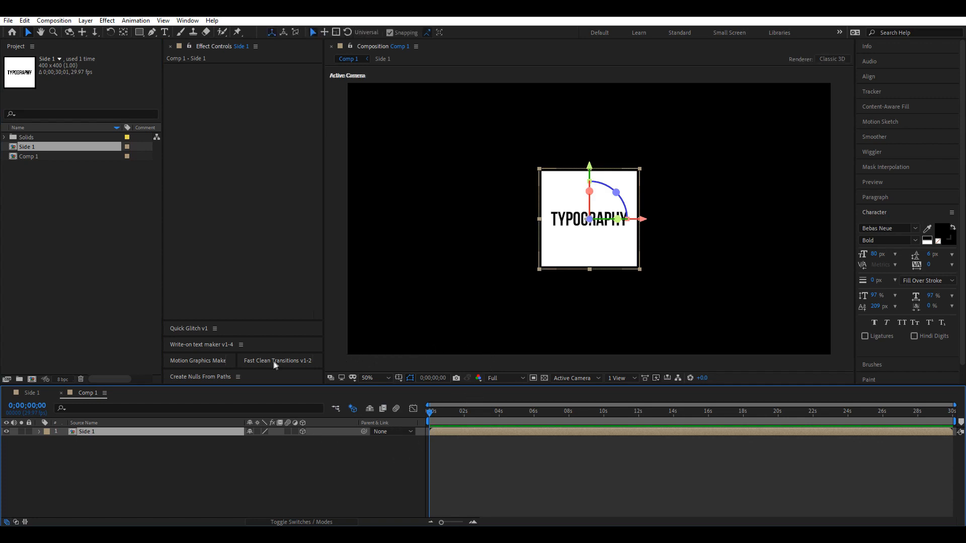
- Duplicate the Side 1 composition five times to create Side 2 through Side 6
{"action": "left_click", "coordinate": [53, 177]}
{"action": "key", "text": "ctrl+d"}
{"action": "key", "text": "ctrl+d"}
{"action": "key", "text": "ctrl+d"}
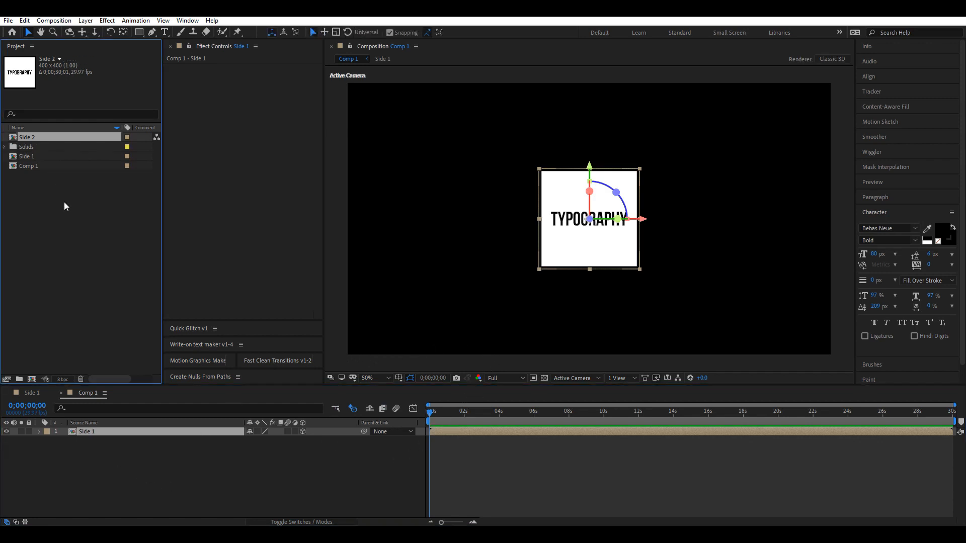
{"action": "key", "text": "ctrl+d"}
{"action": "key", "text": "ctrl+d"}
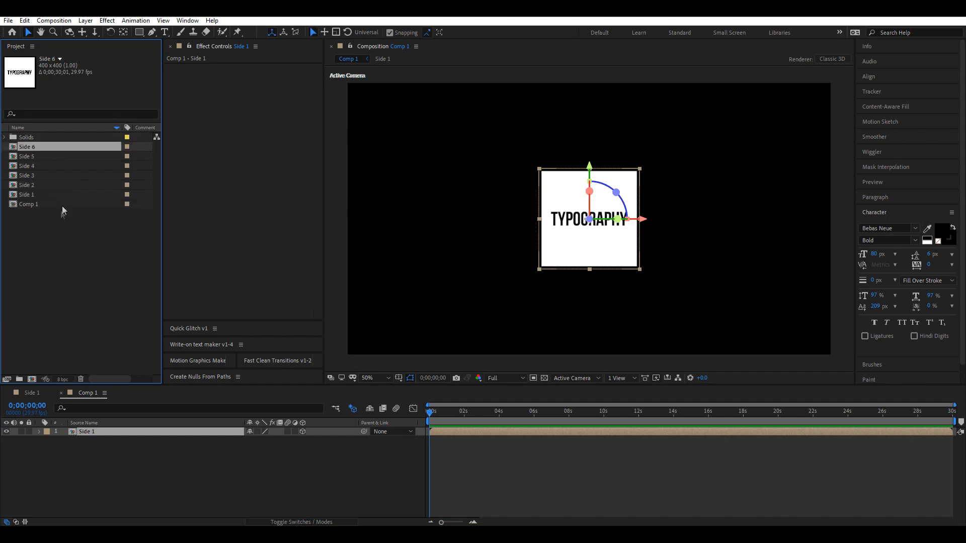
{"action": "left_click", "coordinate": [53, 222]}
- Add Side 2 beneath Side 1 in Comp 1 as a 3D layer and switch the 3D view to Custom View 1
{"action": "left_click_drag", "start_coordinate": [36, 189], "coordinate": [166, 443]}
{"action": "left_click", "coordinate": [302, 440]}
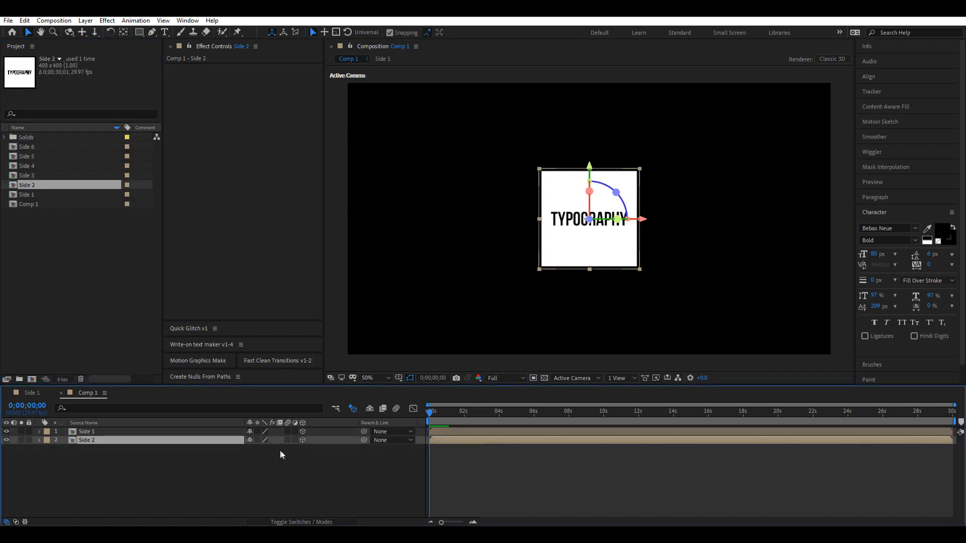
{"action": "left_click", "coordinate": [521, 381]}
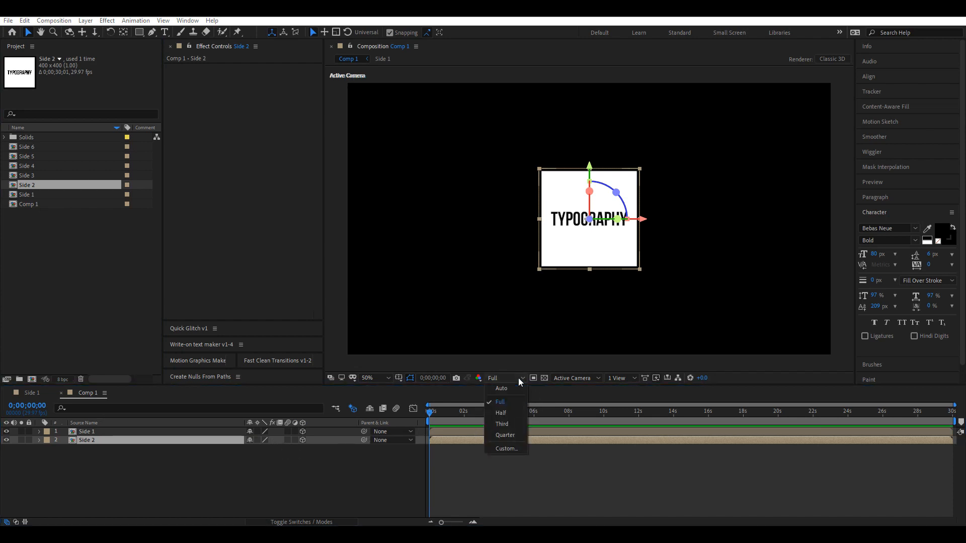
{"action": "left_click", "coordinate": [572, 378]}
{"action": "left_click", "coordinate": [571, 378]}
{"action": "left_click", "coordinate": [587, 470]}
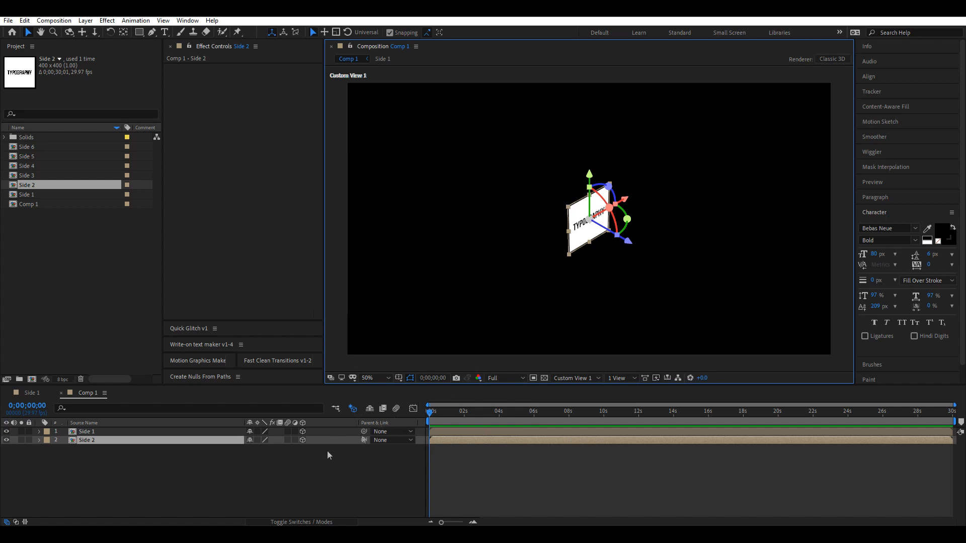
- Set the Side 2 layer's Z position to 400, leaving its X and Y positions as they are
{"action": "key", "text": "p"}
{"action": "left_click", "coordinate": [280, 448]}
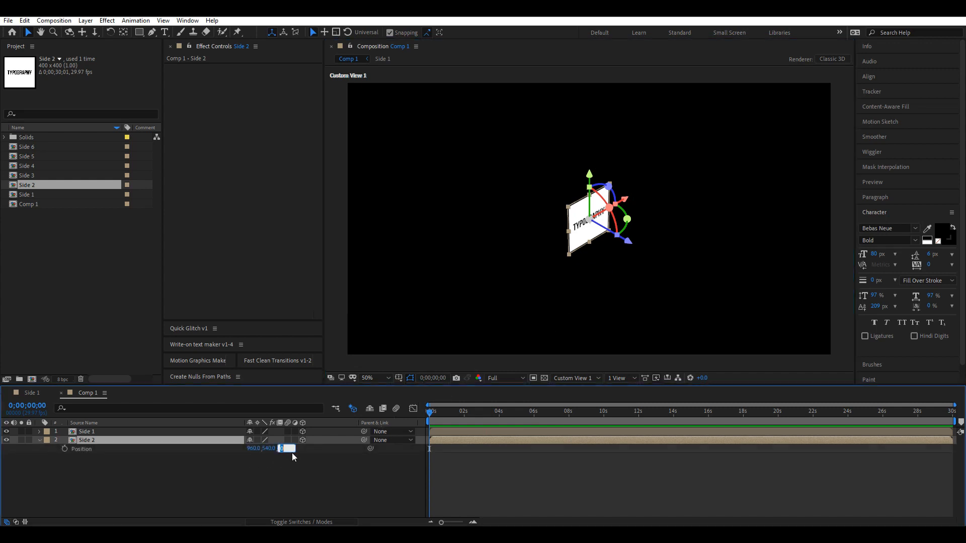
{"action": "left_click", "coordinate": [285, 459]}
{"action": "left_click_drag", "start_coordinate": [280, 449], "coordinate": [491, 458]}
{"action": "left_click", "coordinate": [493, 471]}
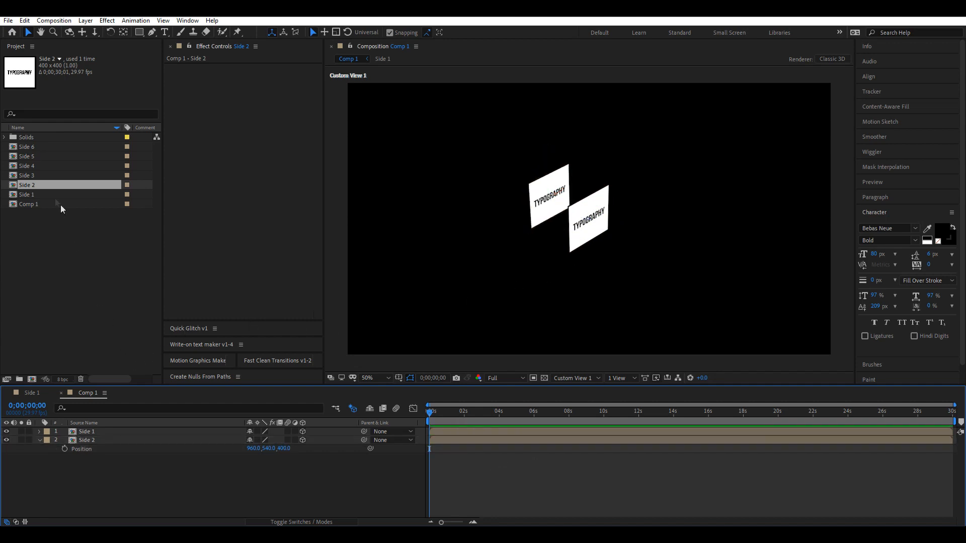
- Add Side 3 beneath Side 2 as a 3D layer and snap its anchor point to the middle of its bottom edge
{"action": "left_click_drag", "start_coordinate": [35, 176], "coordinate": [319, 457]}
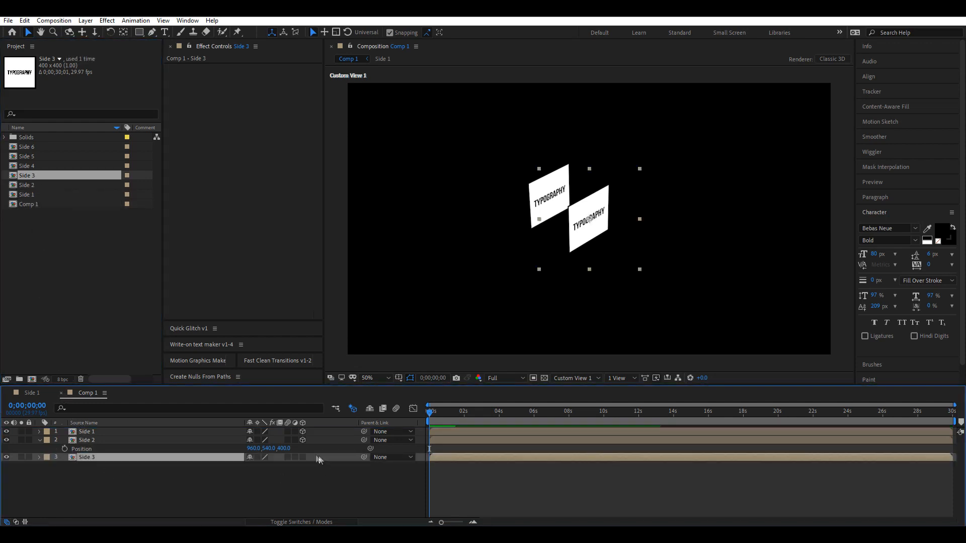
{"action": "left_click", "coordinate": [302, 458]}
{"action": "key", "text": "p"}
{"action": "scroll", "coordinate": [562, 195], "scroll_direction": "up", "scroll_amount": 3}
{"action": "scroll", "coordinate": [562, 195], "scroll_direction": "down", "scroll_amount": 1}
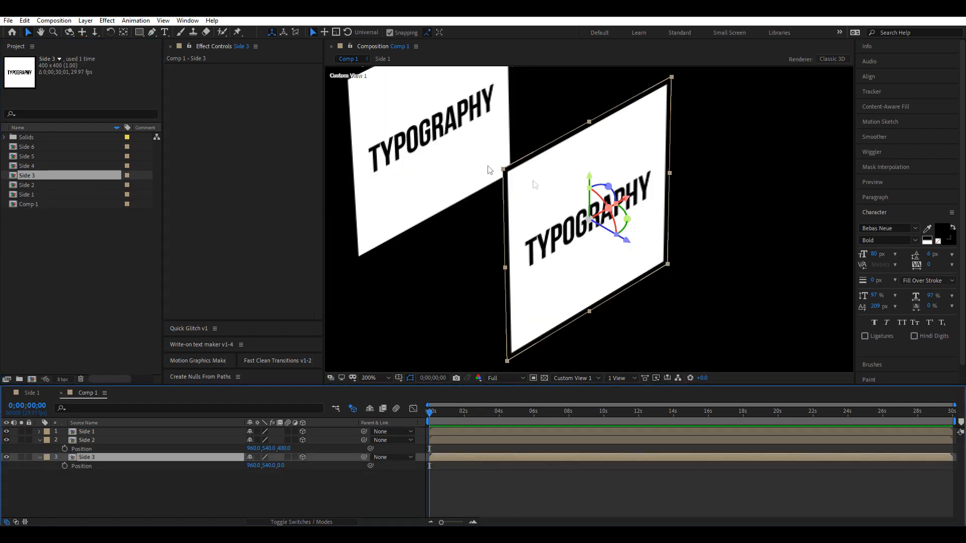
{"action": "left_click", "coordinate": [123, 32]}
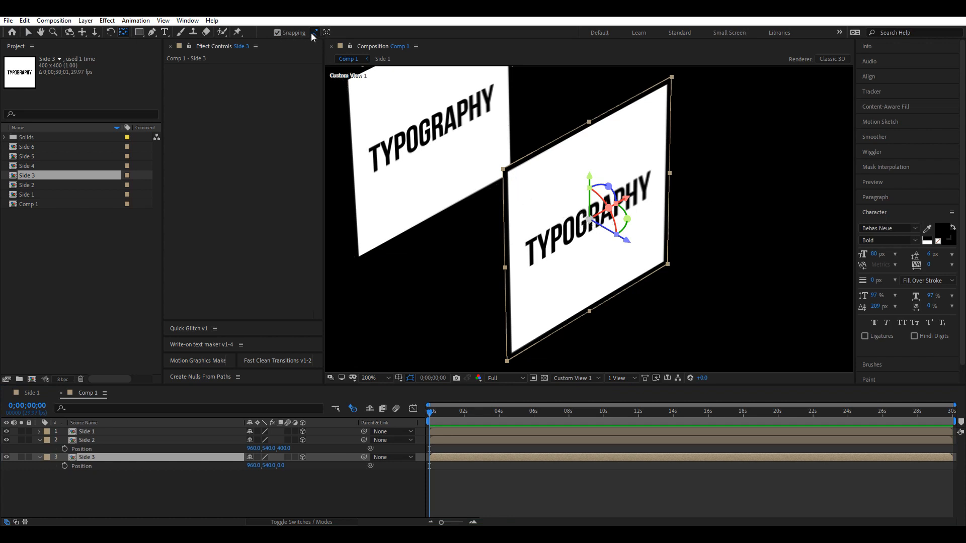
{"action": "left_click_drag", "start_coordinate": [599, 229], "coordinate": [600, 320]}
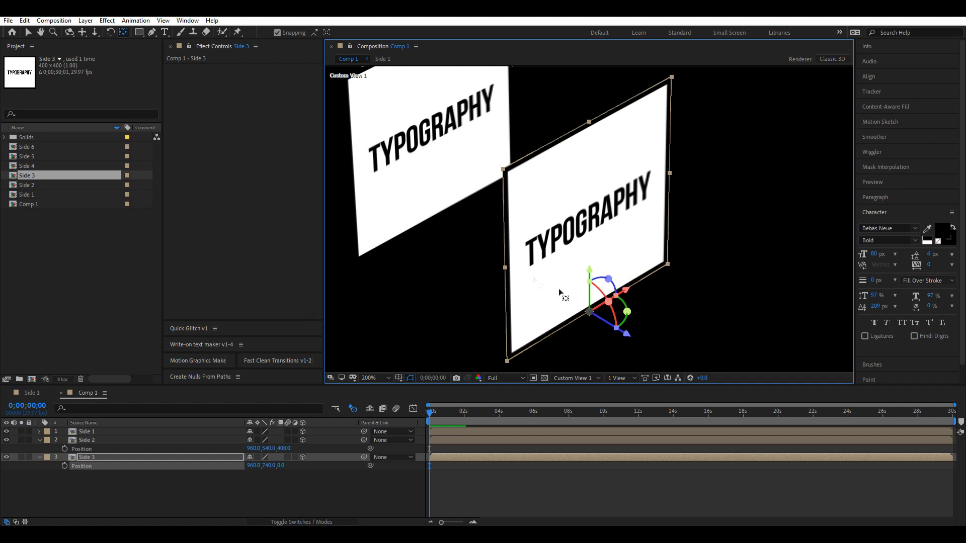
{"action": "key", "text": "v"}
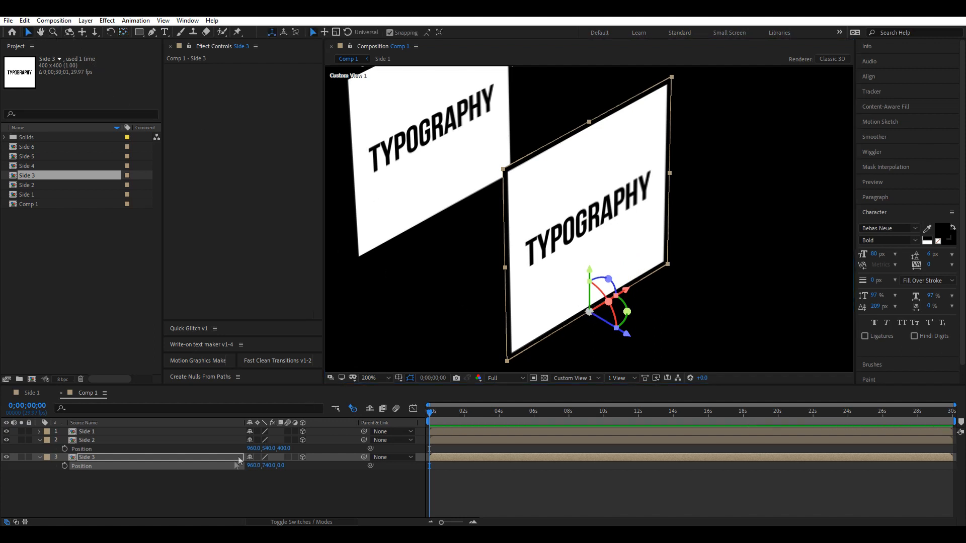
- Set the Side 3 layer's X Rotation to -90° to form the cube's bottom face, and collapse its properties
{"action": "left_click", "coordinate": [216, 451]}
{"action": "left_click", "coordinate": [218, 456]}
{"action": "key", "text": "r"}
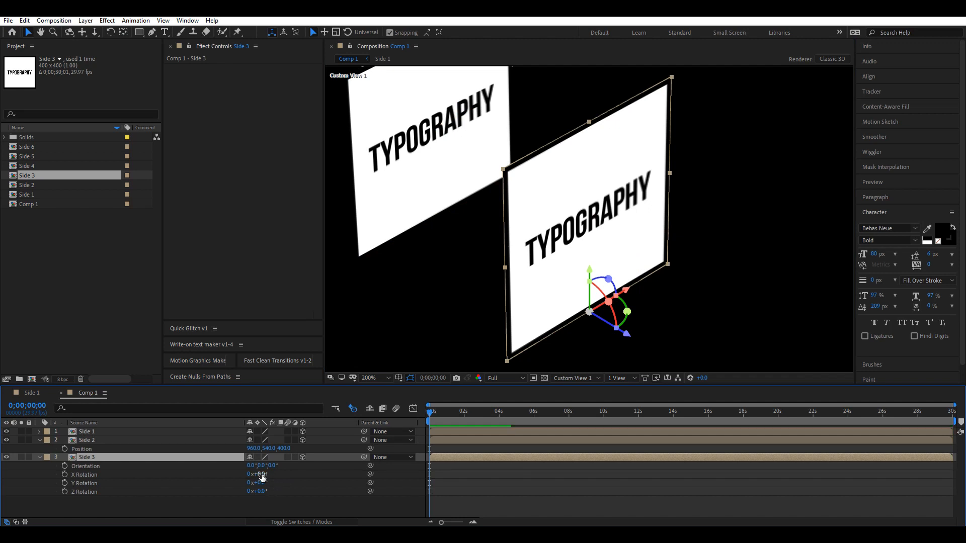
{"action": "left_click_drag", "start_coordinate": [259, 473], "coordinate": [216, 475]}
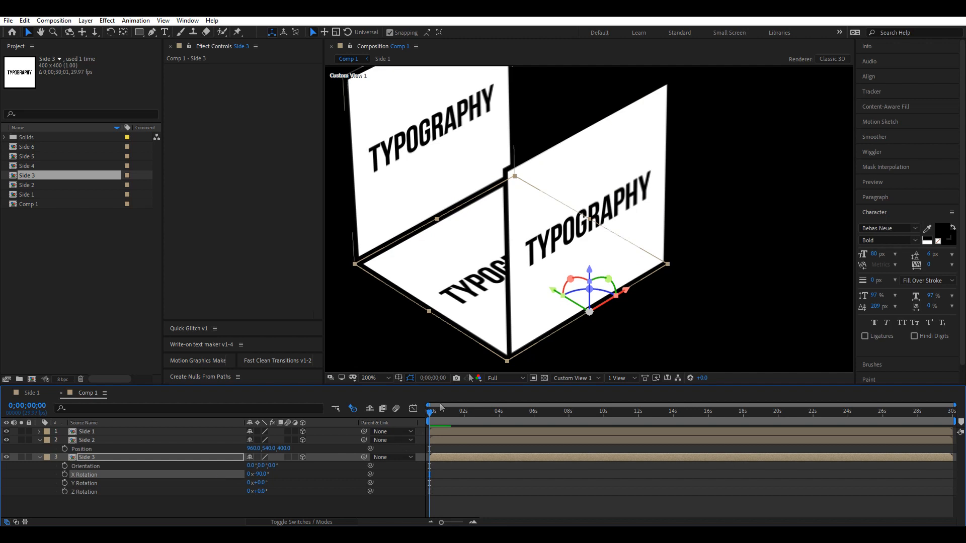
{"action": "key", "text": "comma"}
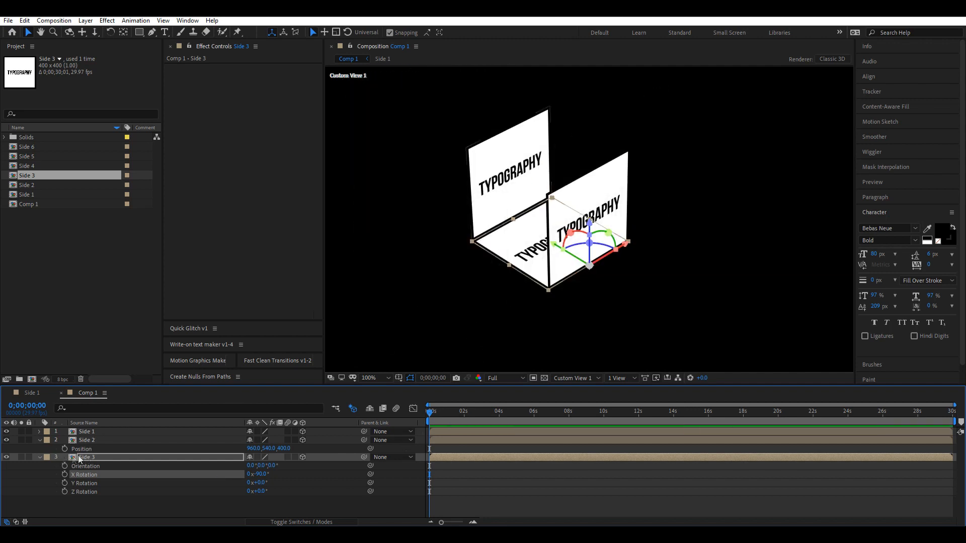
{"action": "left_click", "coordinate": [53, 458]}
{"action": "left_click", "coordinate": [39, 456]}
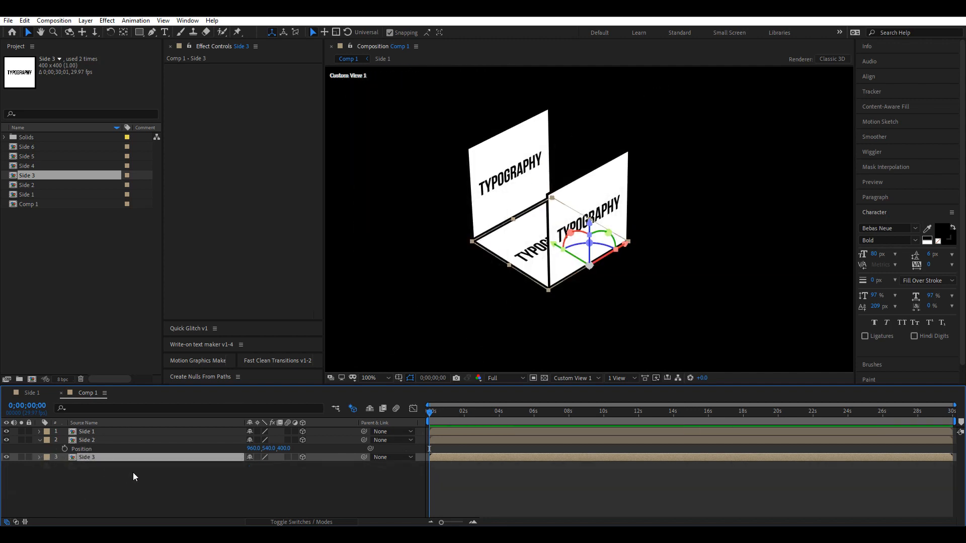
- Duplicate the Side 3 layer, snap the copy to the top of the cube, and collapse the Side 2 properties
{"action": "key", "text": "ctrl+d"}
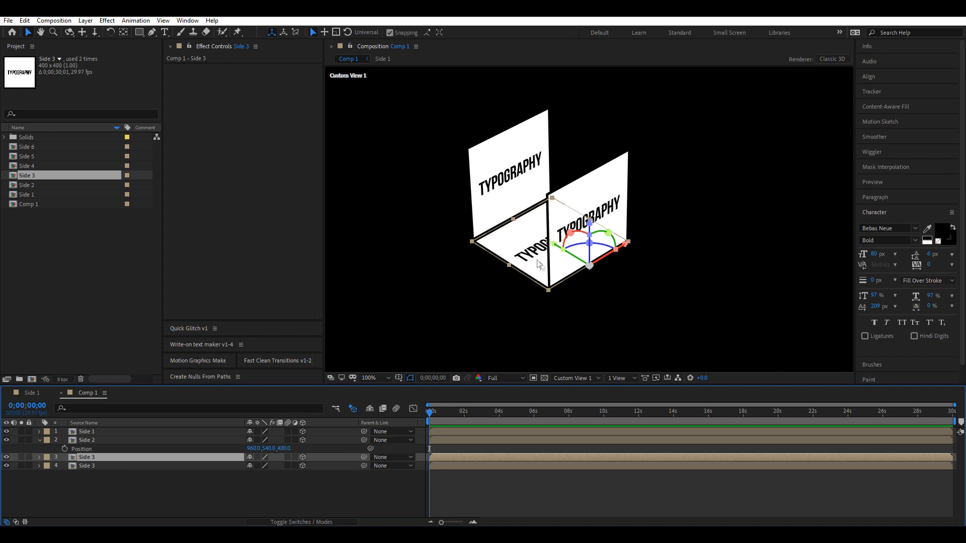
{"action": "left_click_drag", "start_coordinate": [562, 269], "coordinate": [567, 181]}
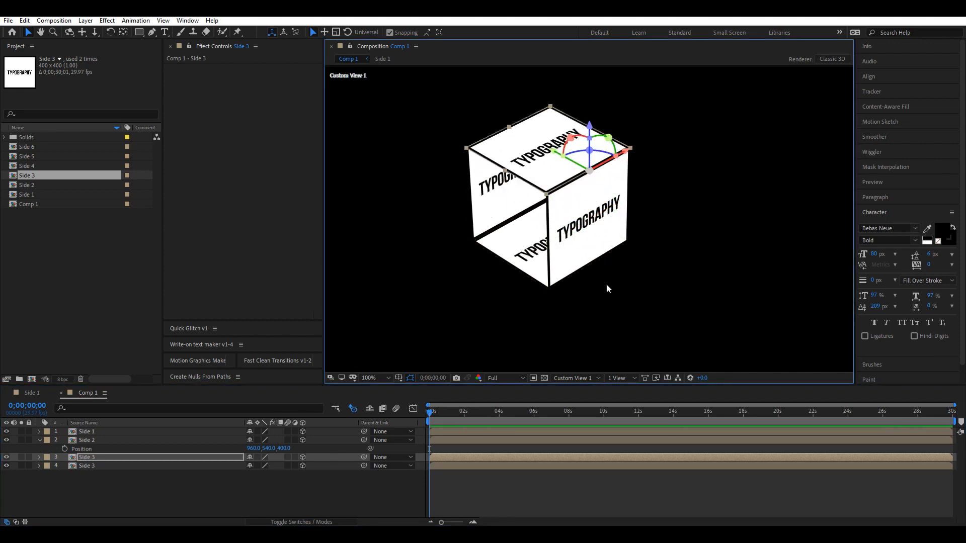
{"action": "left_click", "coordinate": [663, 279]}
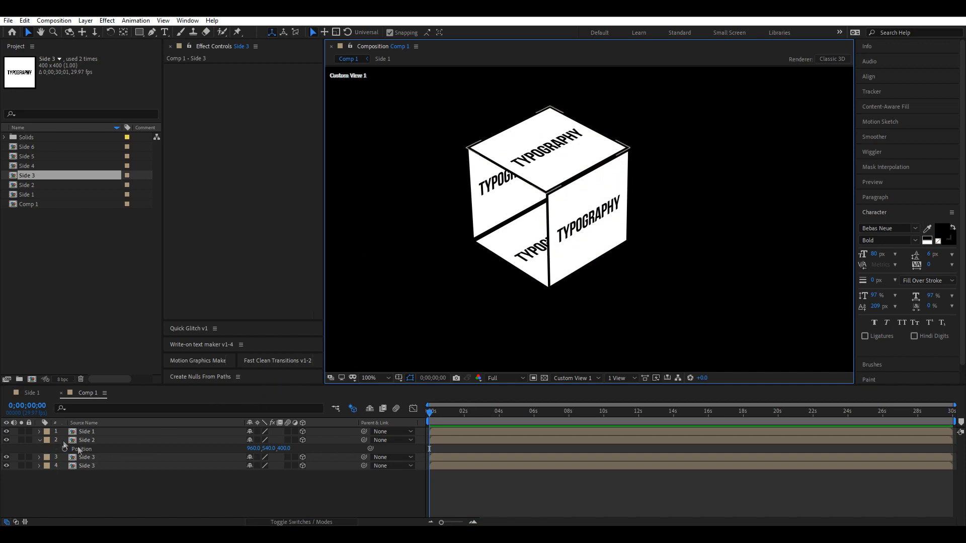
{"action": "left_click", "coordinate": [41, 441]}
- Replace the source of the bottom-face Side 3 layer with the Side 4 composition
{"action": "left_click", "coordinate": [101, 457]}
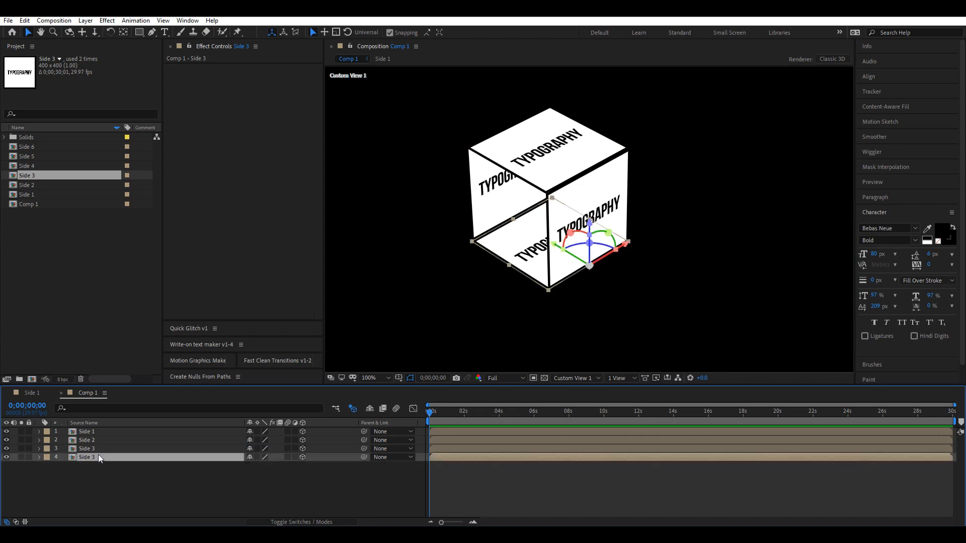
{"action": "left_click", "coordinate": [37, 168]}
{"action": "left_click_drag", "start_coordinate": [44, 173], "coordinate": [100, 459]}
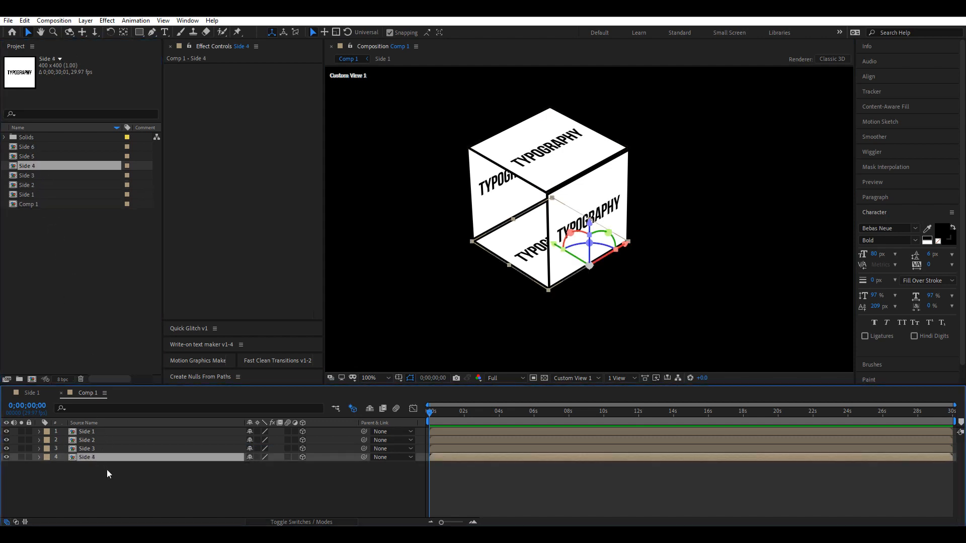
{"action": "left_click", "coordinate": [108, 473]}
- Add Side 5 beneath Side 4 as a 3D layer and snap its anchor point to the middle of its right edge
{"action": "left_click_drag", "start_coordinate": [36, 156], "coordinate": [313, 469]}
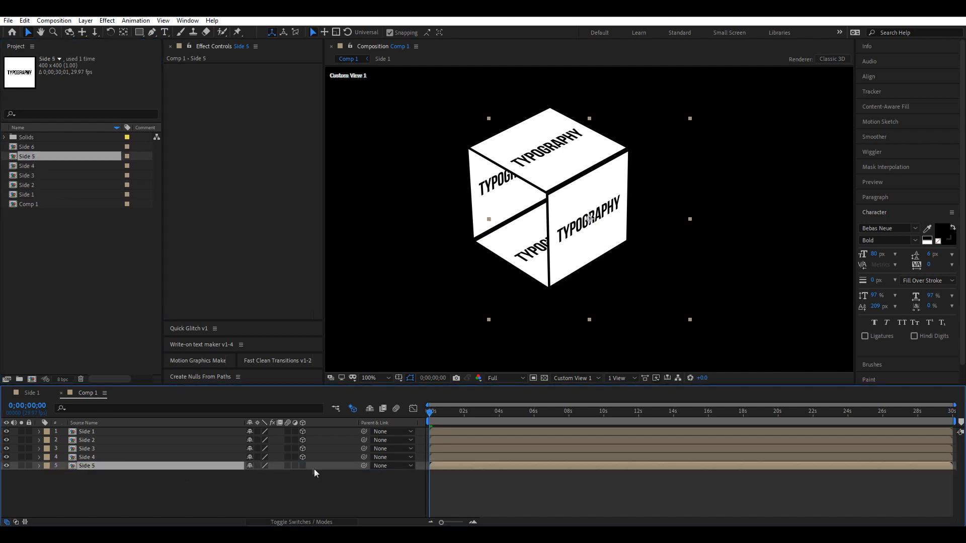
{"action": "left_click", "coordinate": [301, 466]}
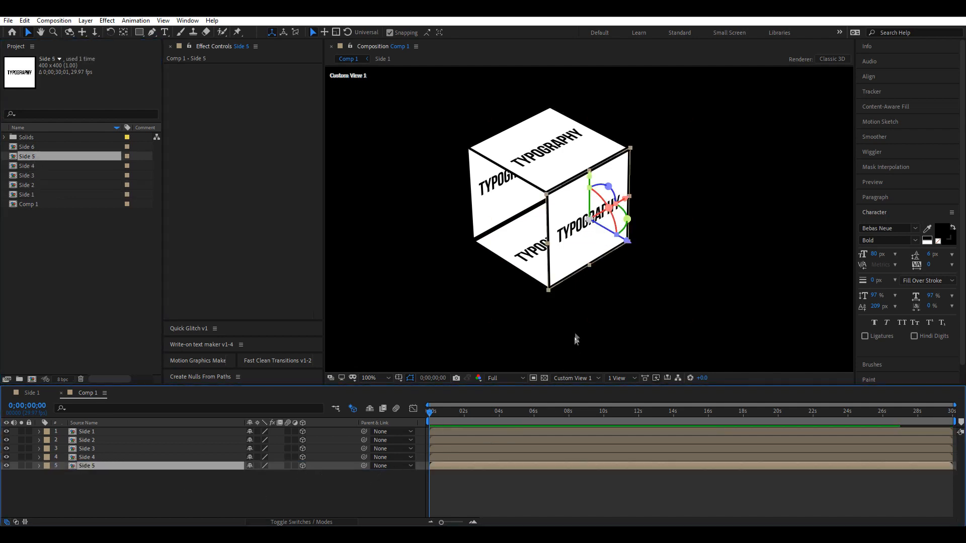
{"action": "key", "text": "period"}
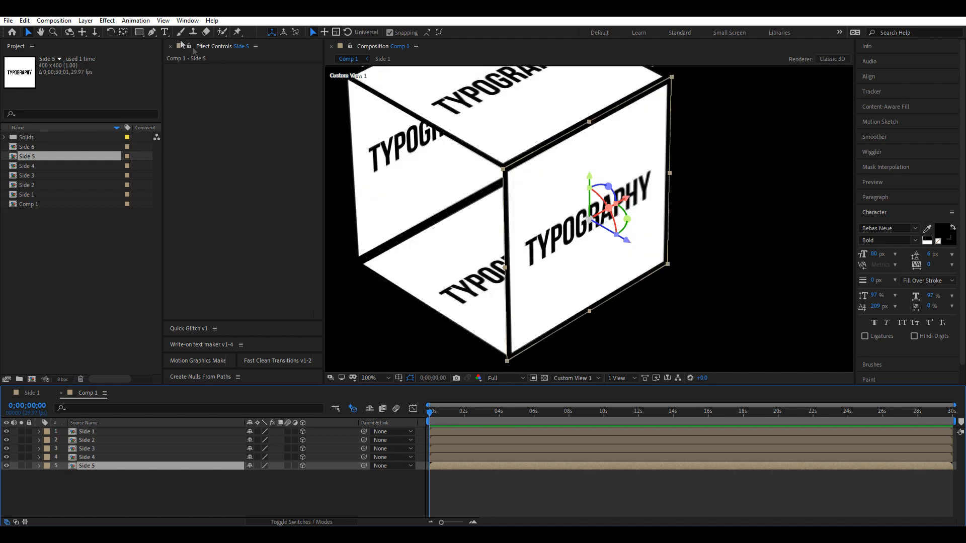
{"action": "key", "text": "y"}
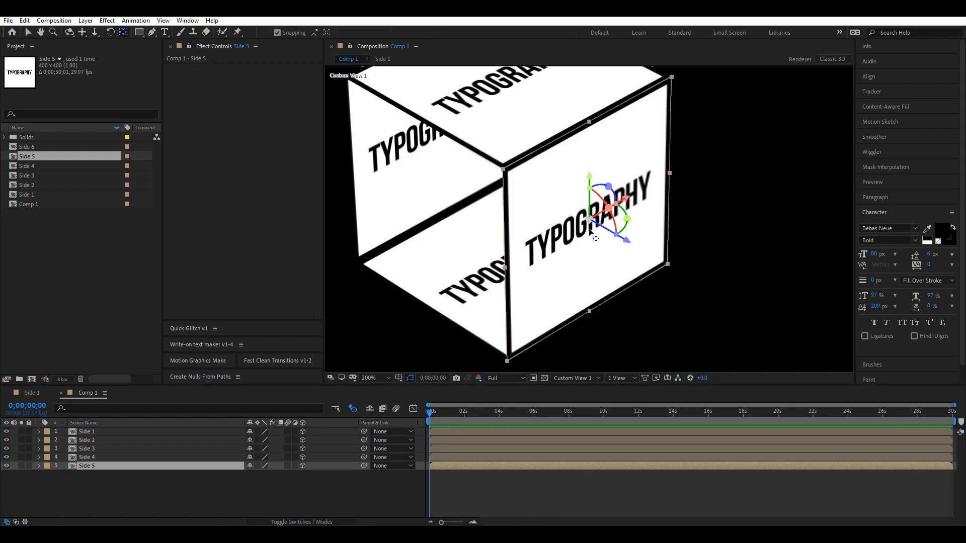
{"action": "left_click_drag", "start_coordinate": [589, 221], "coordinate": [672, 176]}
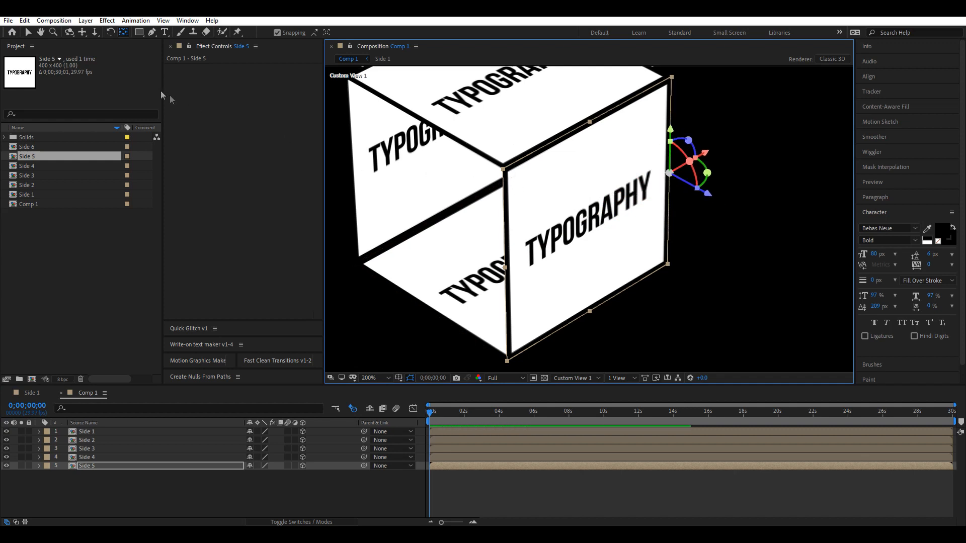
{"action": "left_click", "coordinate": [29, 32]}
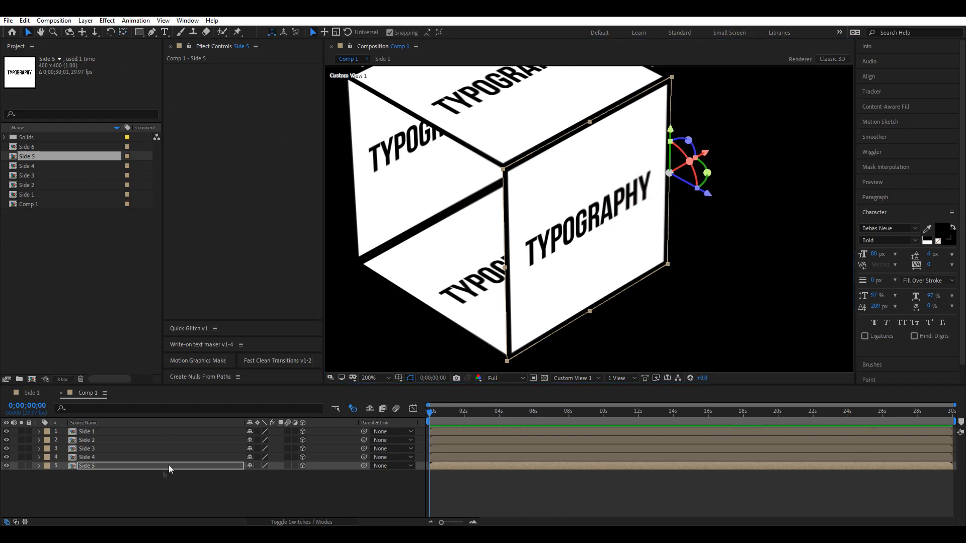
- Set the Side 5 layer's Y Rotation to 90° to form a side face of the cube, and collapse its properties
{"action": "key", "text": "r"}
{"action": "left_click_drag", "start_coordinate": [259, 492], "coordinate": [304, 488]}
{"action": "left_click_drag", "start_coordinate": [306, 489], "coordinate": [304, 489]}
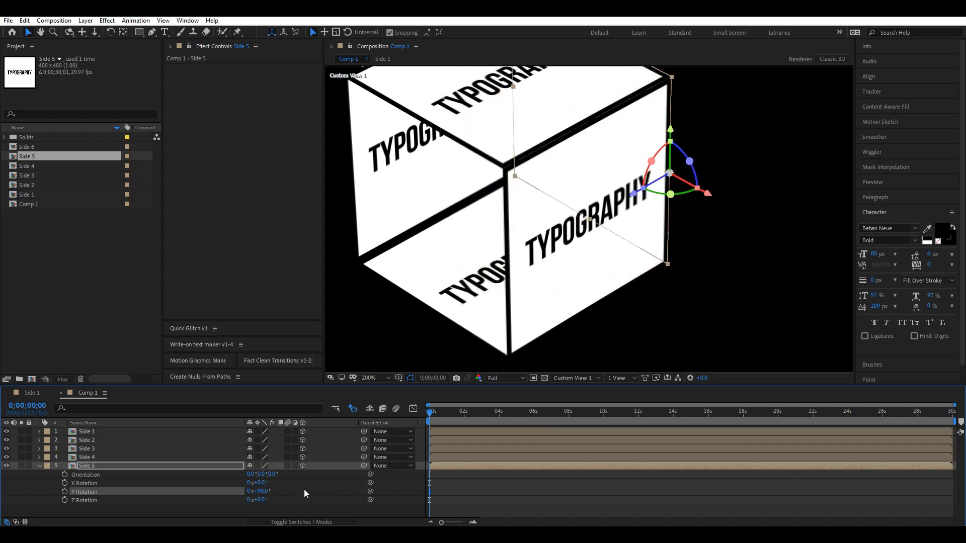
{"action": "left_click", "coordinate": [116, 467]}
{"action": "left_click", "coordinate": [39, 466]}
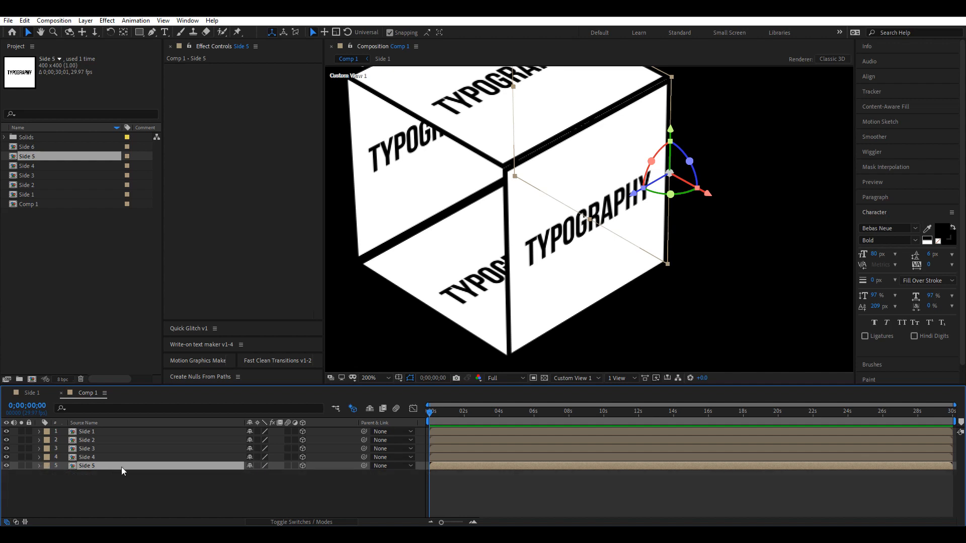
- Duplicate the Side 5 layer and snap the copy onto the cube's open left face
{"action": "key", "text": "ctrl+d"}
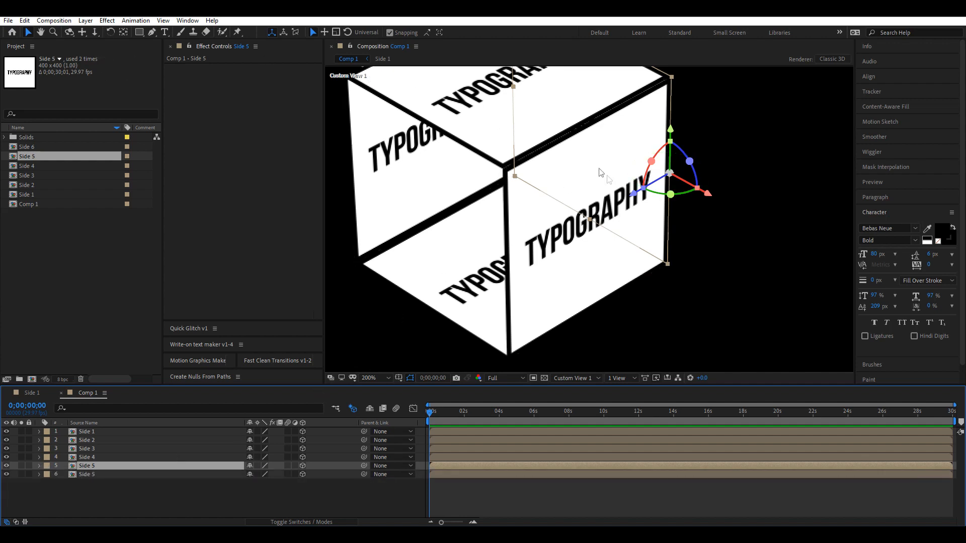
{"action": "left_click_drag", "start_coordinate": [653, 229], "coordinate": [487, 327]}
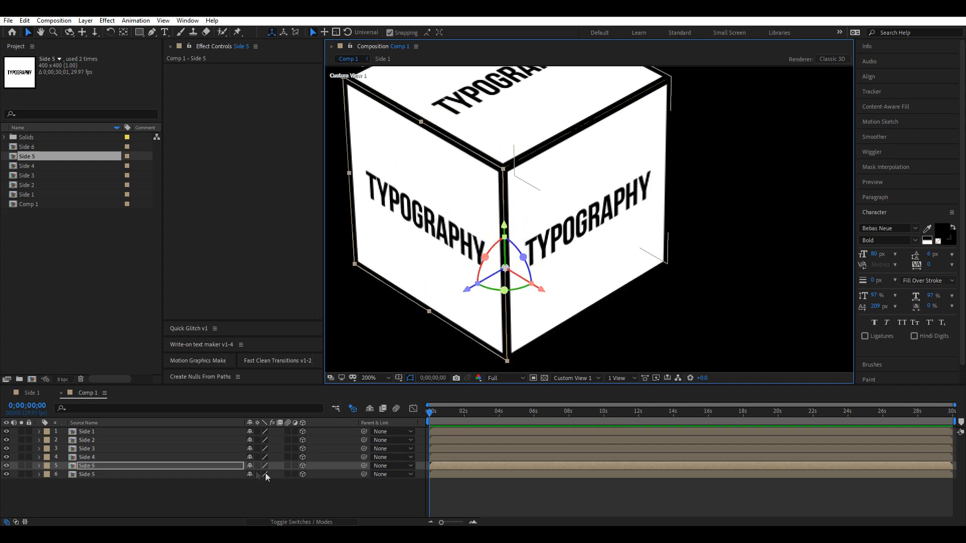
- Replace the source of the bottommost Side 5 layer, on the cube's hidden side face, with the Side 6 composition
{"action": "left_click", "coordinate": [223, 474]}
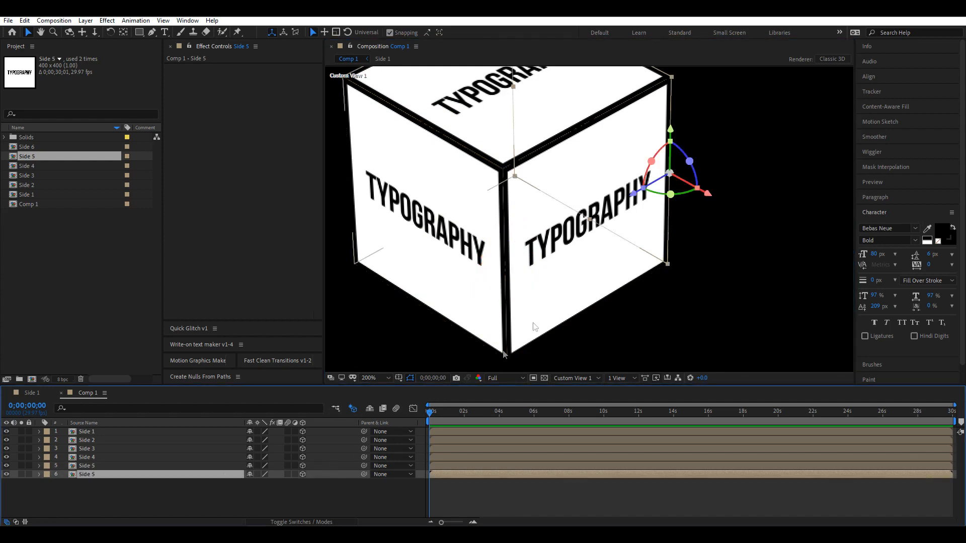
{"action": "scroll", "coordinate": [553, 294], "scroll_direction": "down", "scroll_amount": 4}
{"action": "left_click_drag", "start_coordinate": [563, 275], "coordinate": [568, 279]}
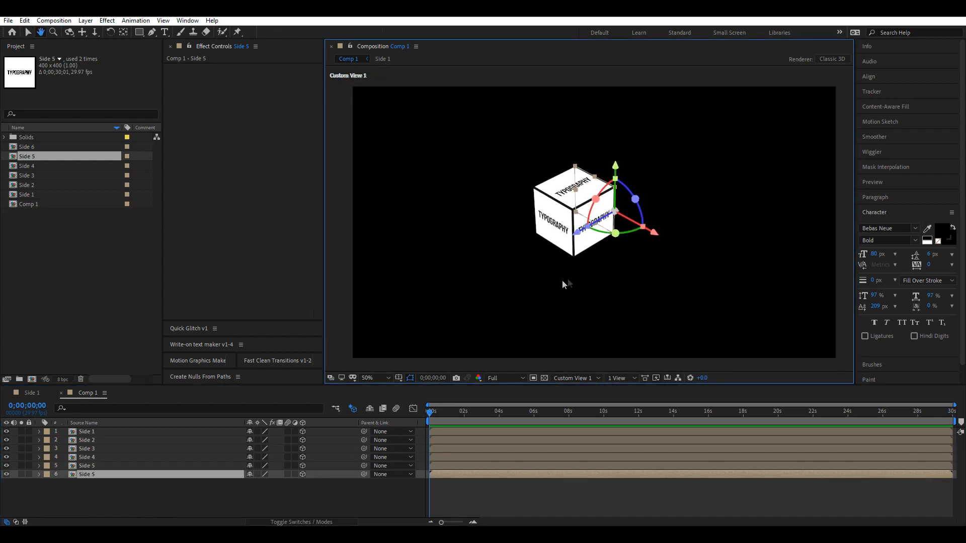
{"action": "left_click", "coordinate": [42, 148]}
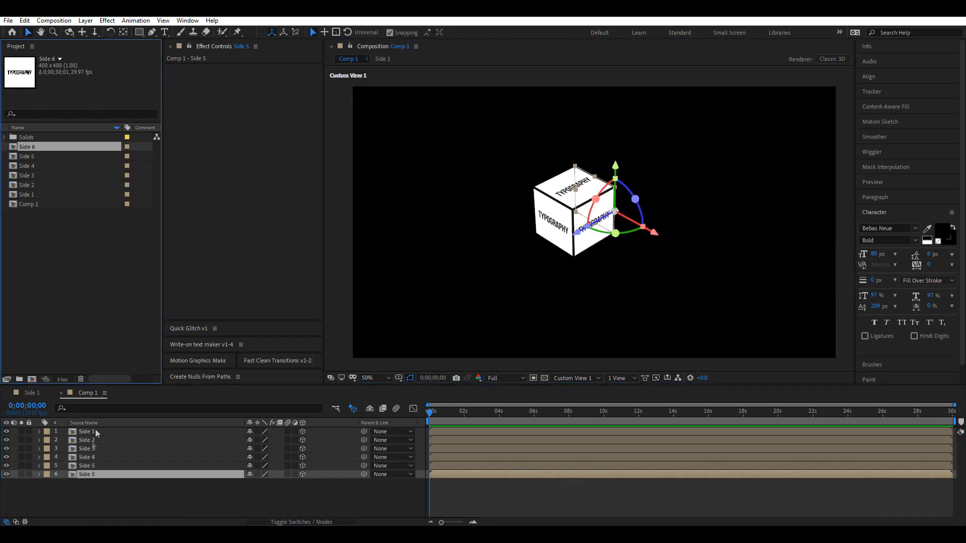
{"action": "left_click", "coordinate": [57, 213]}
{"action": "left_click", "coordinate": [44, 148]}
{"action": "left_click_drag", "start_coordinate": [31, 151], "coordinate": [91, 481]}
{"action": "left_click", "coordinate": [128, 491]}
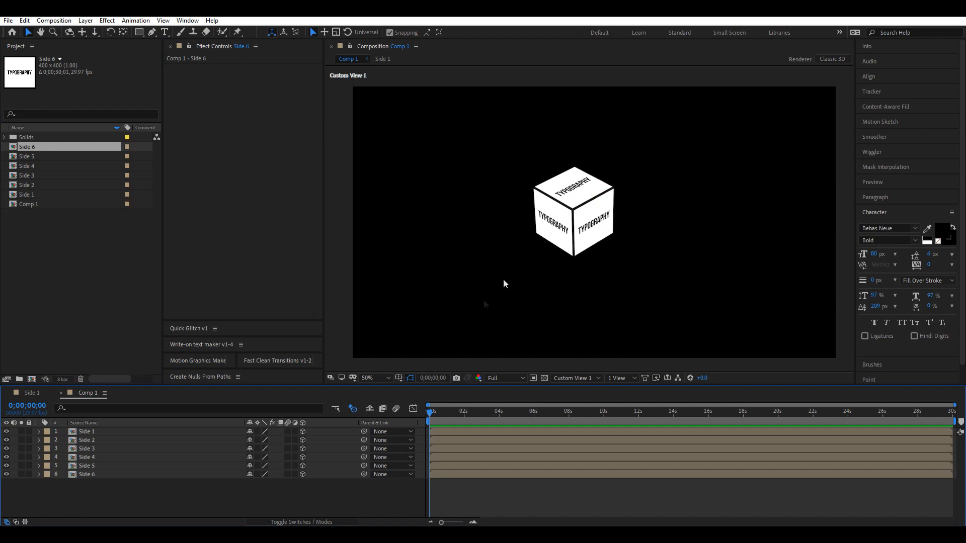
- Switch the 3D view to Active Camera and add a null object to Comp 1 as a 3D layer
{"action": "left_click", "coordinate": [510, 377]}
{"action": "left_click", "coordinate": [596, 380]}
{"action": "left_click", "coordinate": [600, 400]}
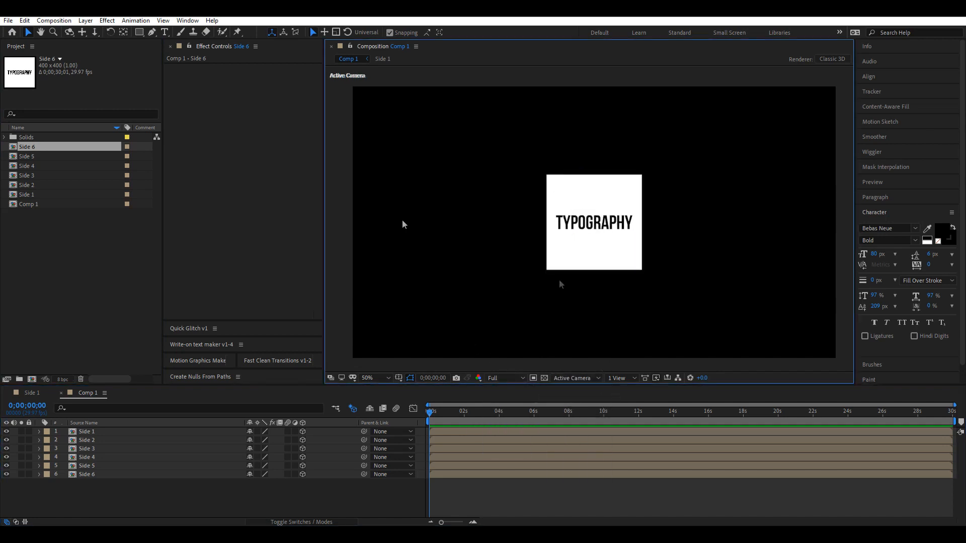
{"action": "right_click", "coordinate": [453, 494]}
{"action": "mouse_move", "coordinate": [521, 387]}
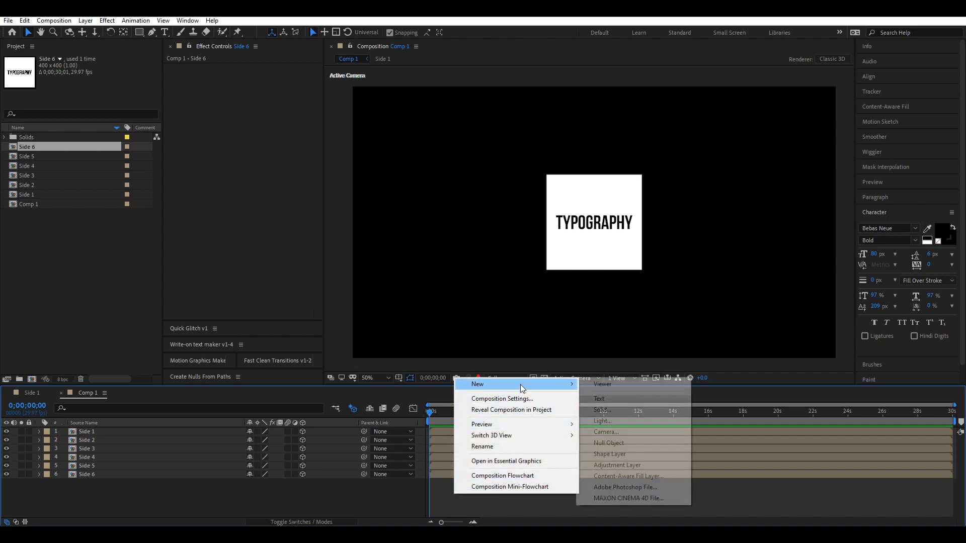
{"action": "left_click", "coordinate": [612, 442]}
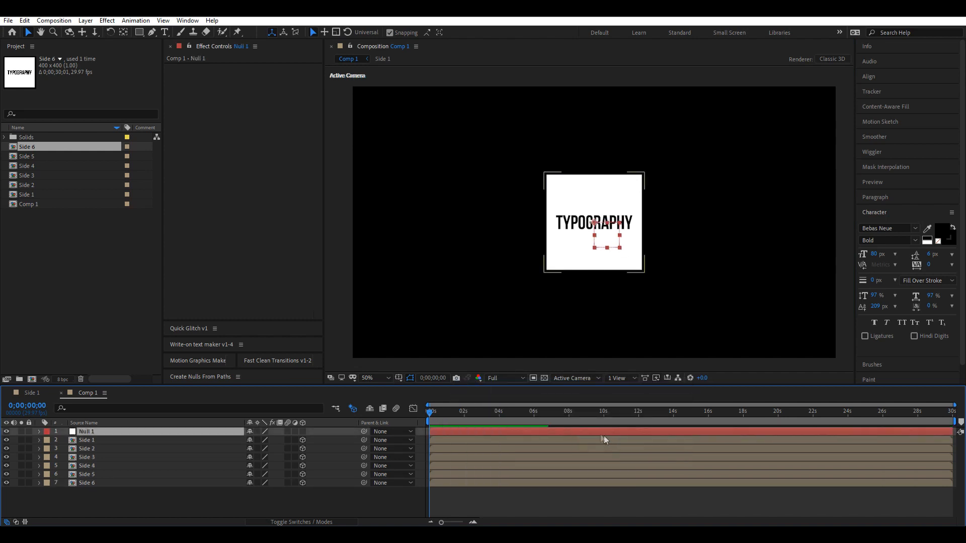
{"action": "left_click", "coordinate": [302, 432]}
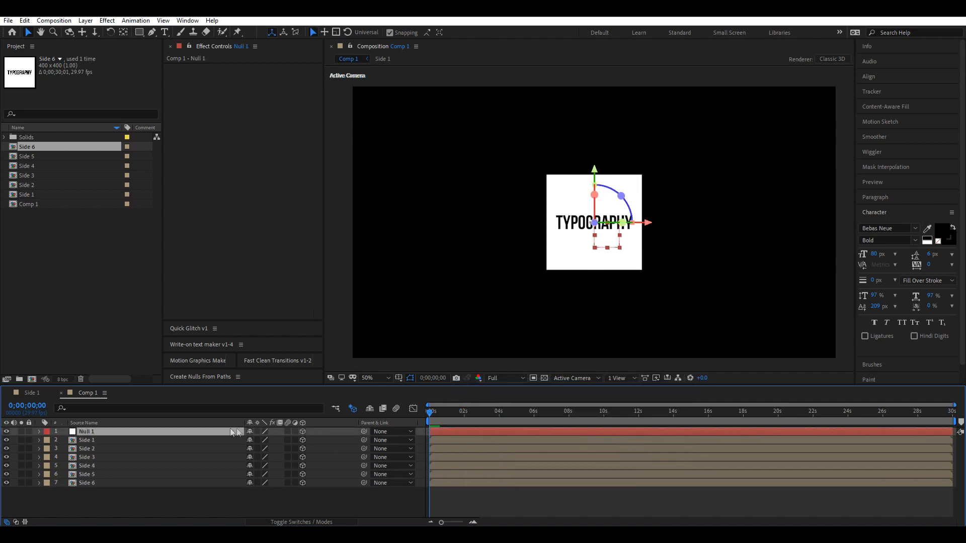
- Set the null's Z position to 200 to centre it inside the cube, and collapse its properties
{"action": "key", "text": "p"}
{"action": "left_click", "coordinate": [280, 440]}
{"action": "type", "text": "25"}
{"action": "type", "text": "00"}
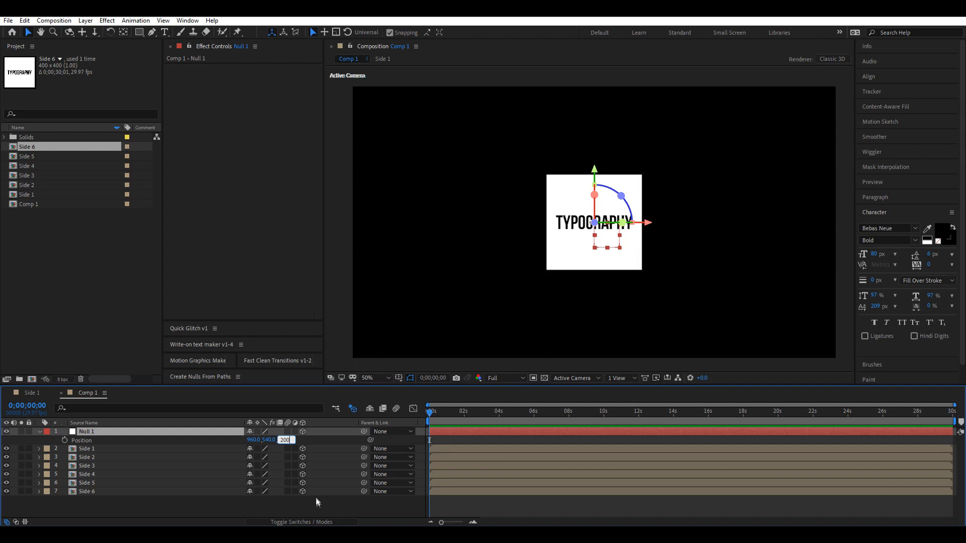
{"action": "left_click", "coordinate": [317, 501]}
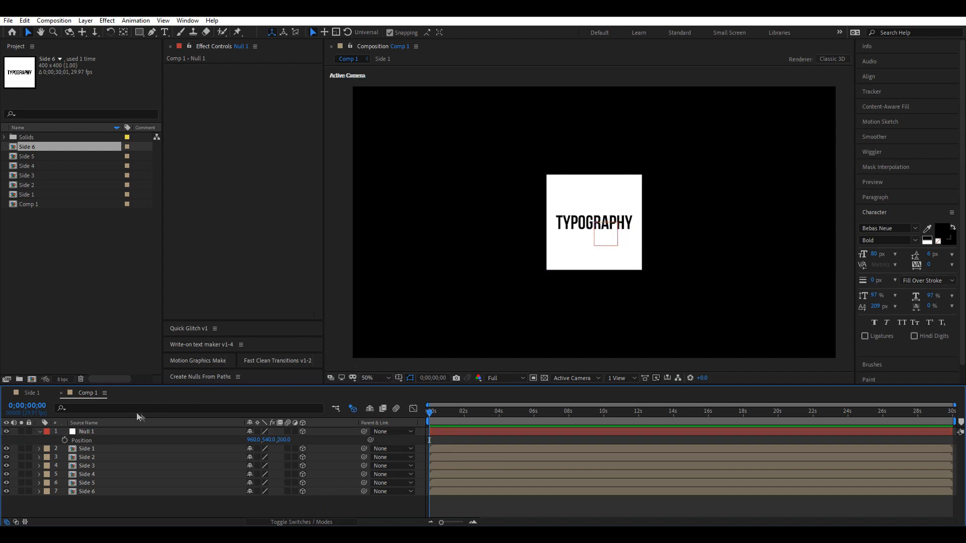
{"action": "left_click", "coordinate": [39, 432]}
- Parent all six layers, Side 1 through Side 6, to the Null 1 layer
{"action": "left_click_drag", "start_coordinate": [126, 493], "coordinate": [108, 440]}
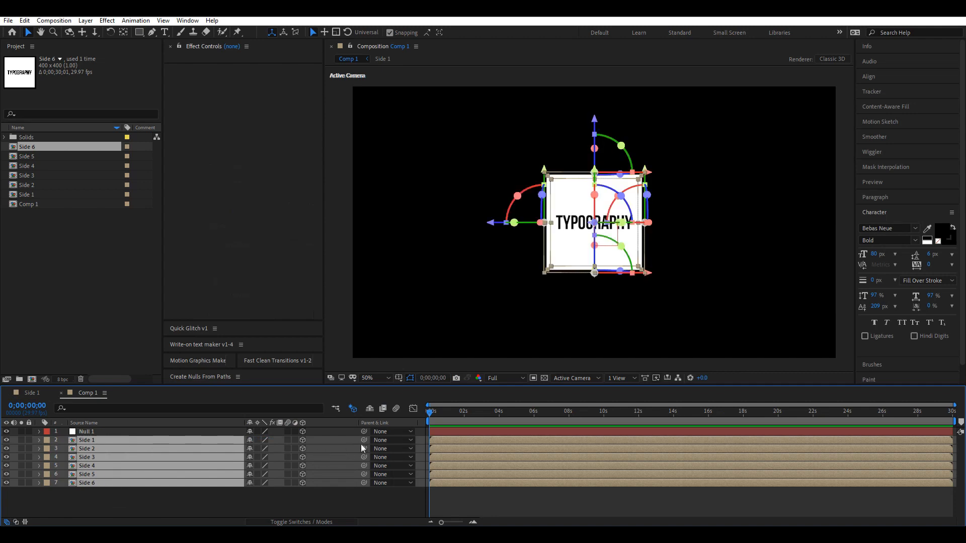
{"action": "left_click_drag", "start_coordinate": [330, 442], "coordinate": [93, 433]}
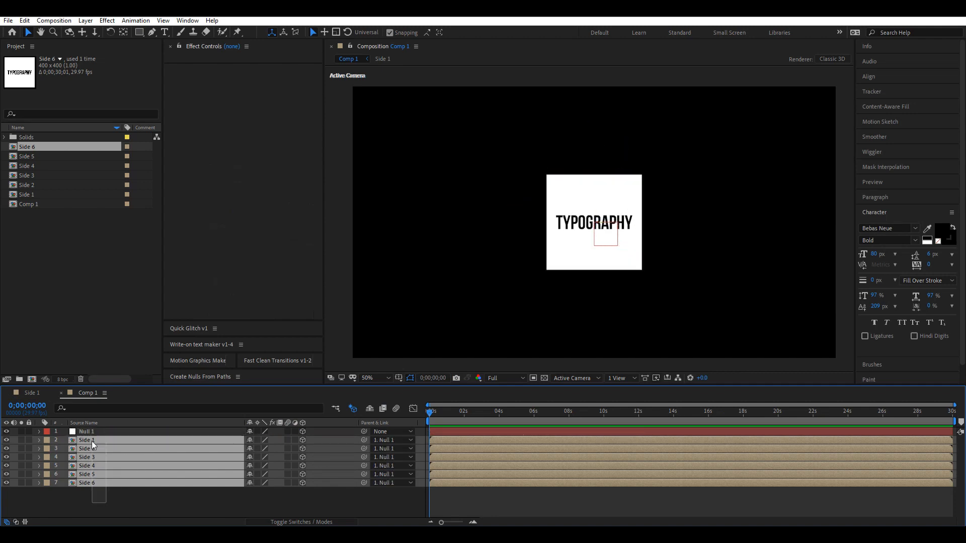
{"action": "left_click", "coordinate": [187, 498]}
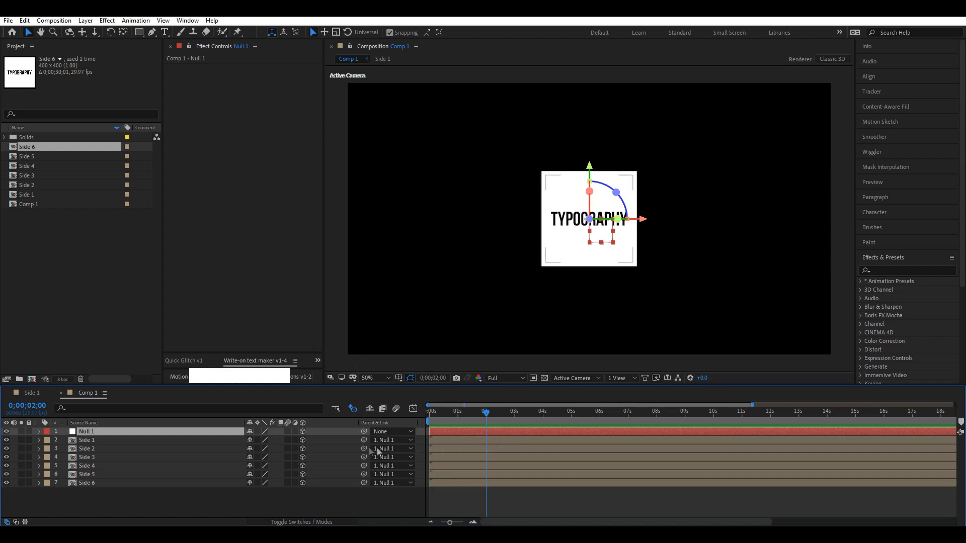
- Start keyframing Null 1's Position and X, Y and Z Rotation at 2 seconds, and show its keyframed properties
{"action": "key", "text": "p"}
{"action": "left_click", "coordinate": [64, 440]}
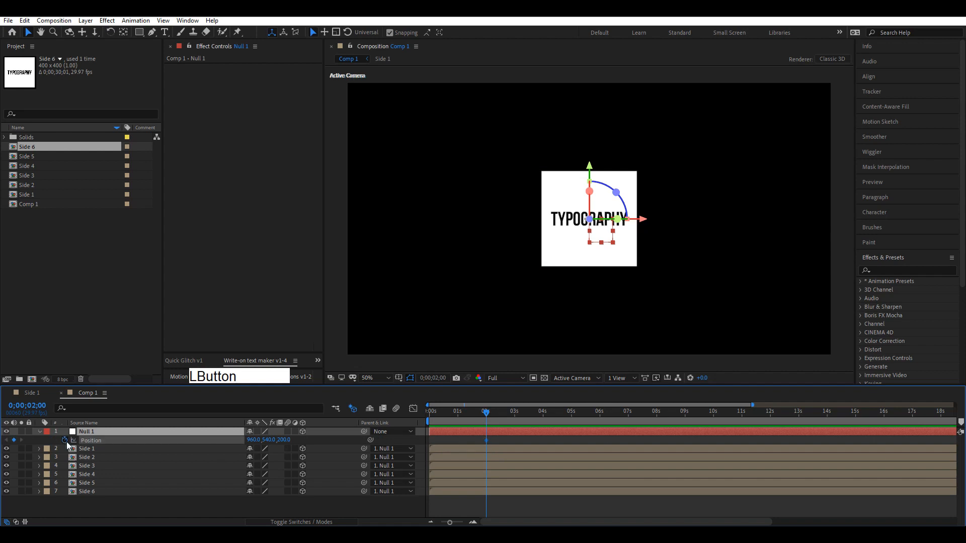
{"action": "key", "text": "r"}
{"action": "left_click", "coordinate": [65, 449]}
{"action": "left_click", "coordinate": [64, 457]}
{"action": "left_click", "coordinate": [64, 465]}
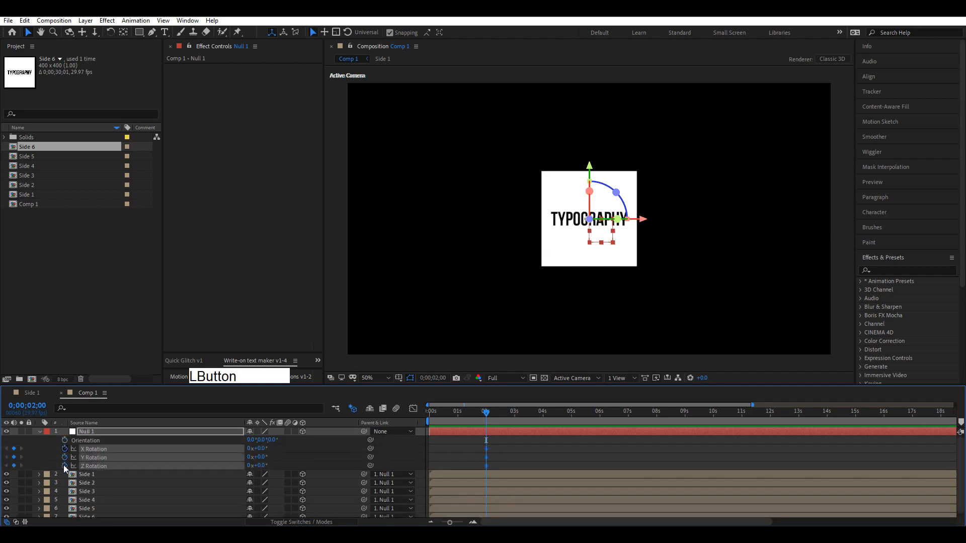
{"action": "key", "text": "u"}
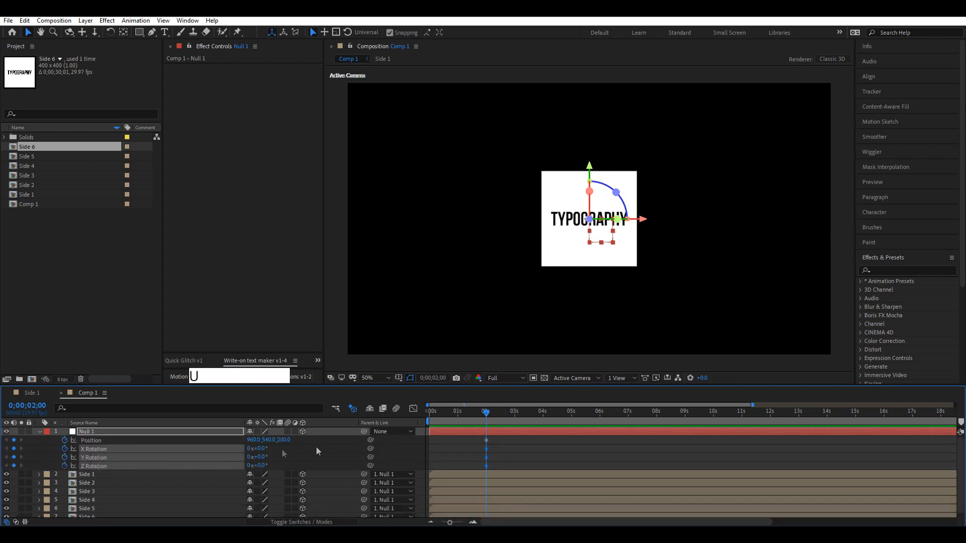
{"action": "left_click", "coordinate": [518, 448]}
- Add Position and X, Y and Z Rotation keyframes to the null at 0, 4, 6 and 8 seconds
{"action": "left_click_drag", "start_coordinate": [482, 412], "coordinate": [382, 417]}
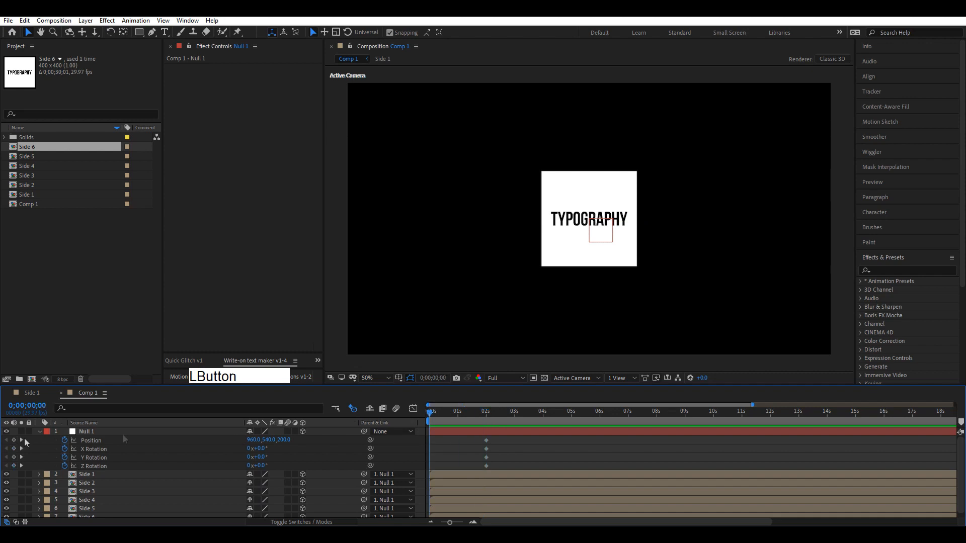
{"action": "left_click_drag", "start_coordinate": [14, 440], "coordinate": [14, 466]}
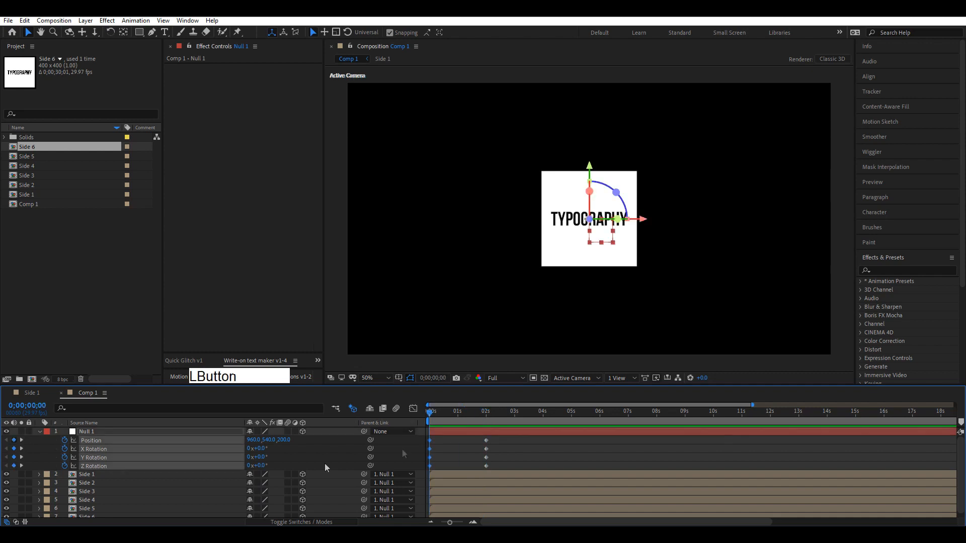
{"action": "left_click", "coordinate": [532, 455]}
{"action": "left_click", "coordinate": [543, 419]}
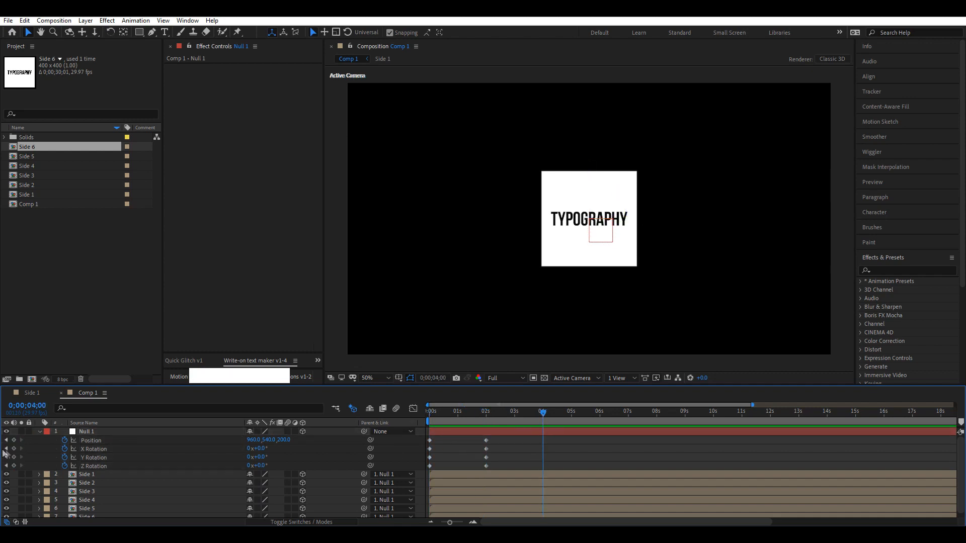
{"action": "left_click_drag", "start_coordinate": [14, 440], "coordinate": [13, 466]}
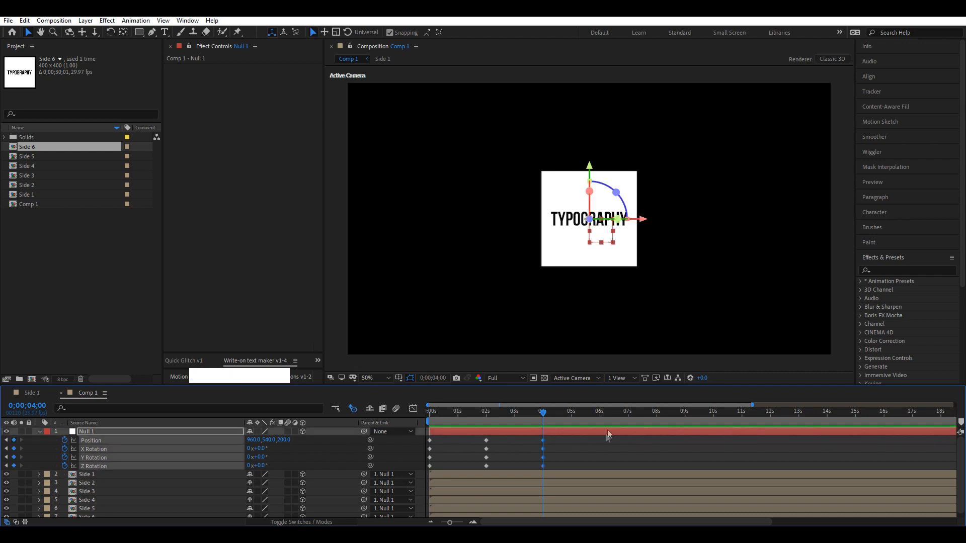
{"action": "left_click", "coordinate": [599, 415]}
{"action": "left_click_drag", "start_coordinate": [14, 440], "coordinate": [13, 465]}
{"action": "left_click", "coordinate": [628, 450]}
{"action": "left_click", "coordinate": [655, 414]}
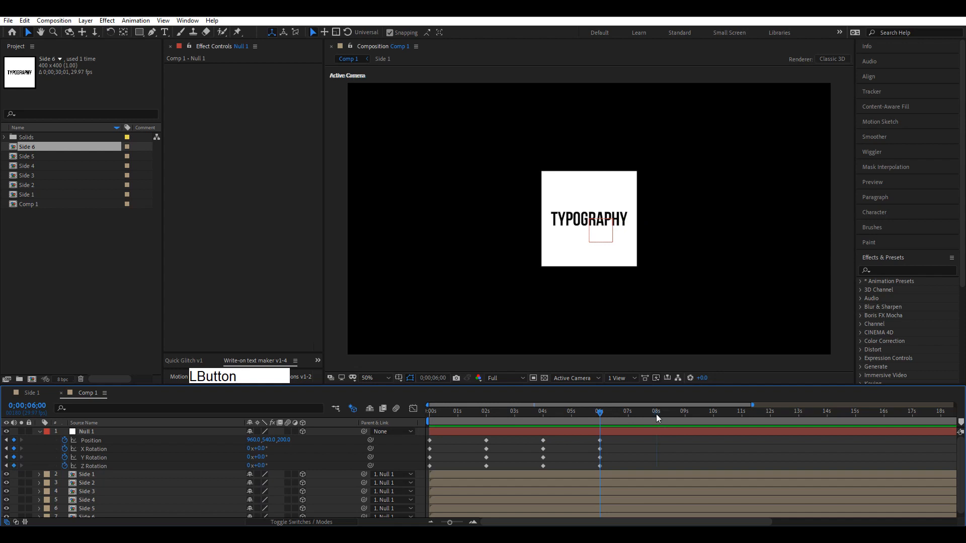
{"action": "left_click_drag", "start_coordinate": [13, 440], "coordinate": [14, 466]}
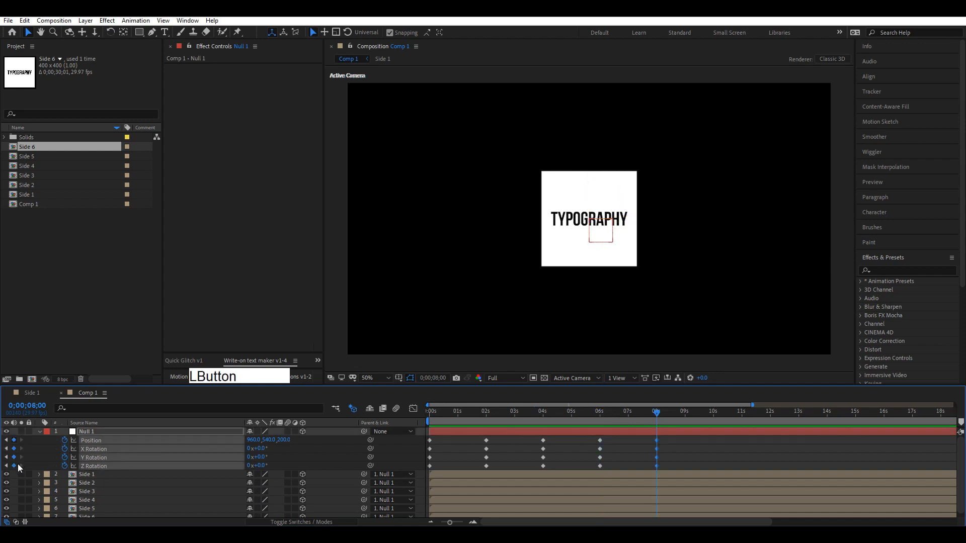
{"action": "left_click", "coordinate": [667, 450]}
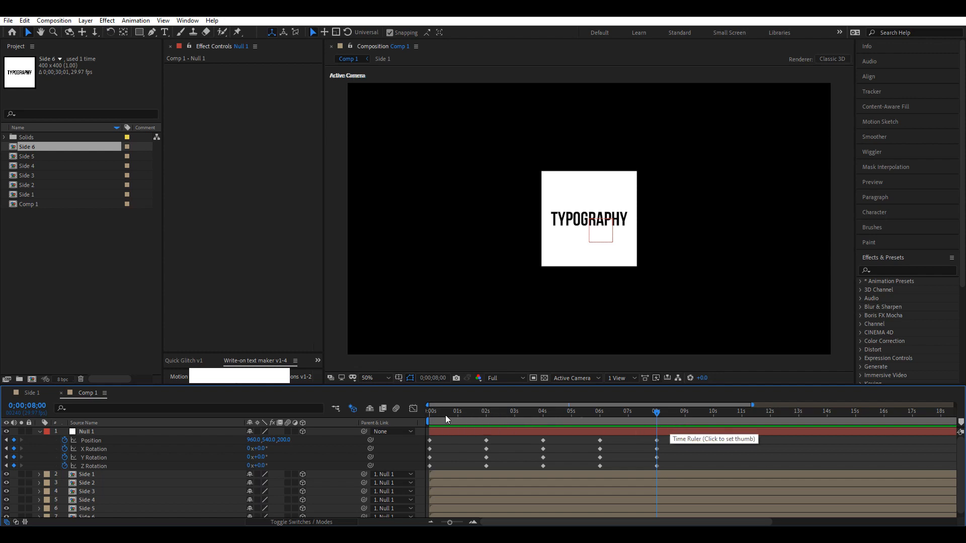
- At 0 seconds, move Null 1 beyond the frame's upper-left corner, to about -400, -292, 200
{"action": "left_click_drag", "start_coordinate": [445, 415], "coordinate": [391, 418]}
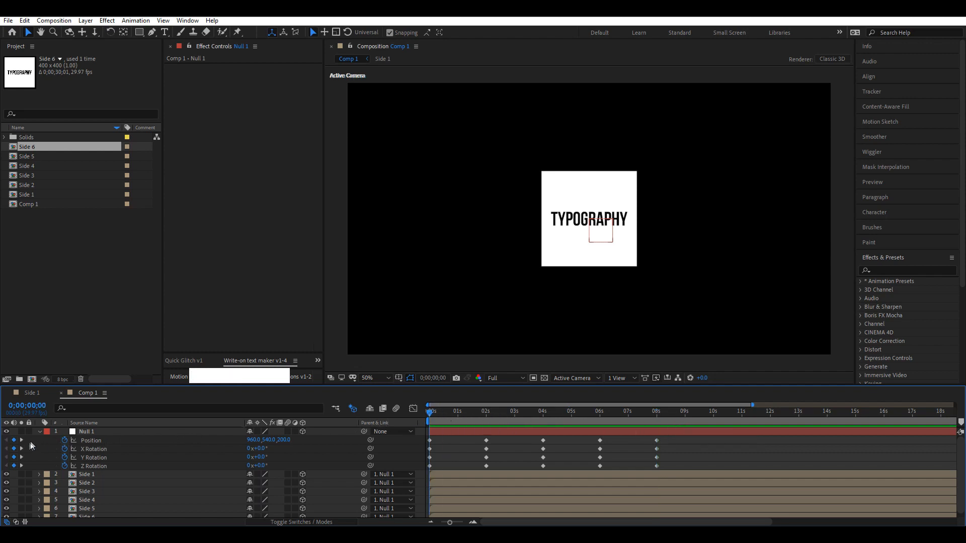
{"action": "scroll", "coordinate": [552, 264], "scroll_direction": "down", "scroll_amount": 2}
{"action": "left_click", "coordinate": [594, 240]}
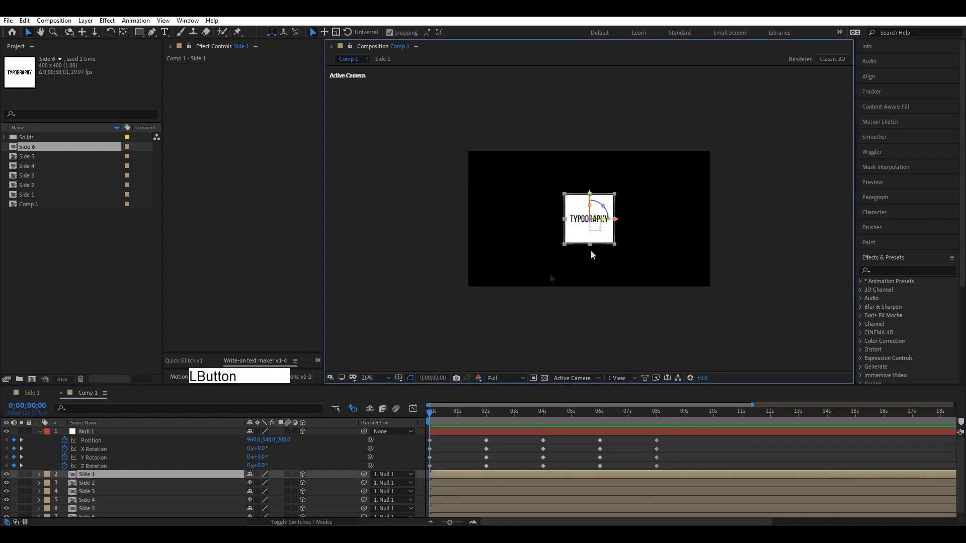
{"action": "left_click", "coordinate": [117, 432]}
{"action": "left_click_drag", "start_coordinate": [618, 220], "coordinate": [439, 92]}
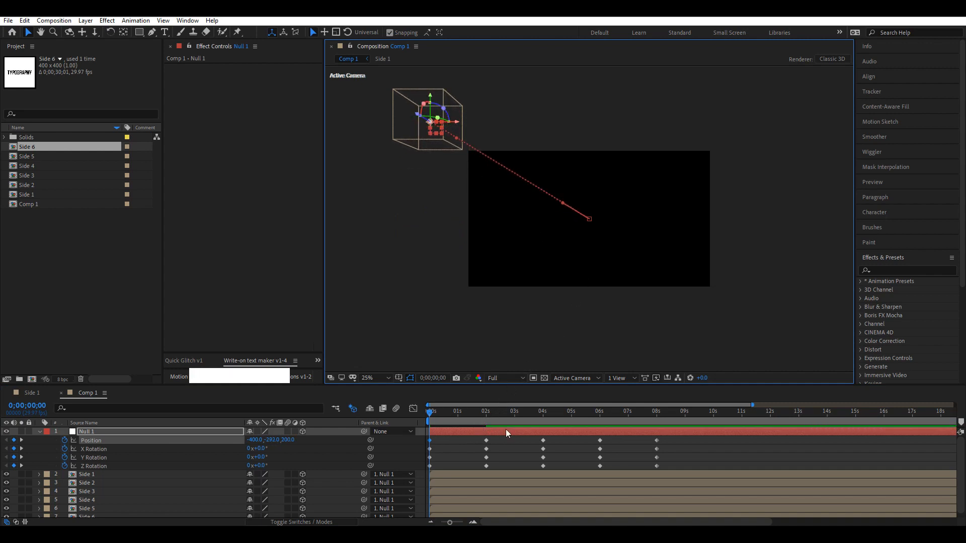
- At 8 seconds, move Null 1 beyond the frame's lower-right corner, to about 2384, 1328, 200
{"action": "left_click", "coordinate": [655, 417]}
{"action": "left_click", "coordinate": [631, 451]}
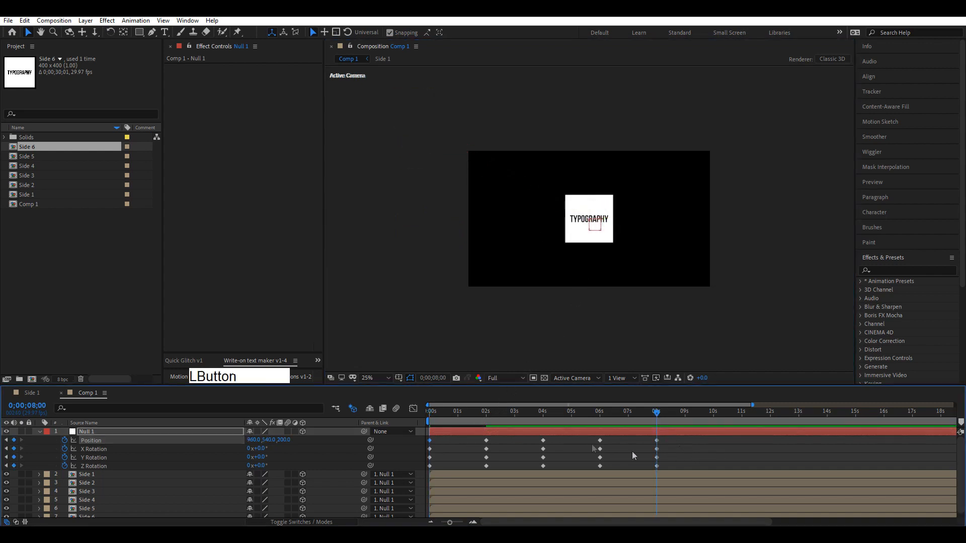
{"action": "left_click", "coordinate": [656, 441]}
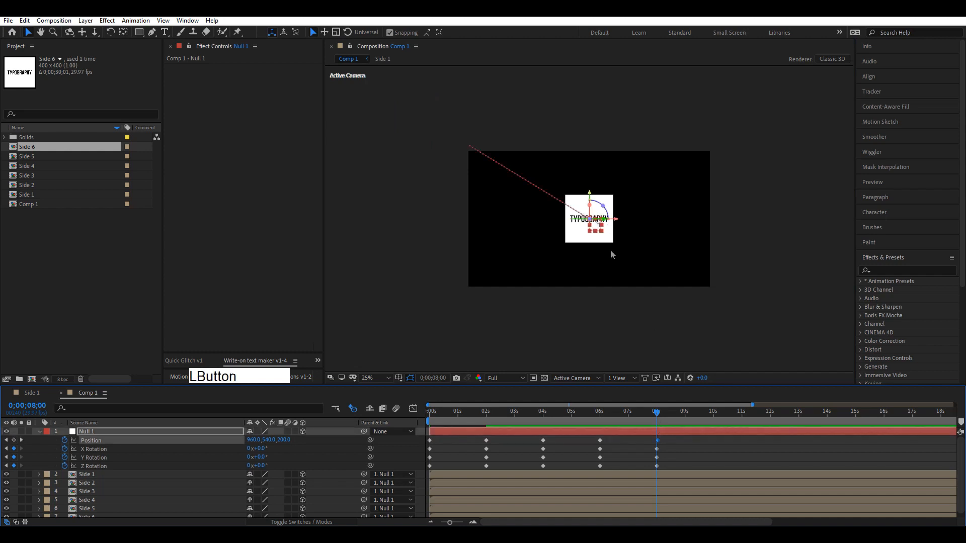
{"action": "left_click_drag", "start_coordinate": [618, 222], "coordinate": [753, 296]}
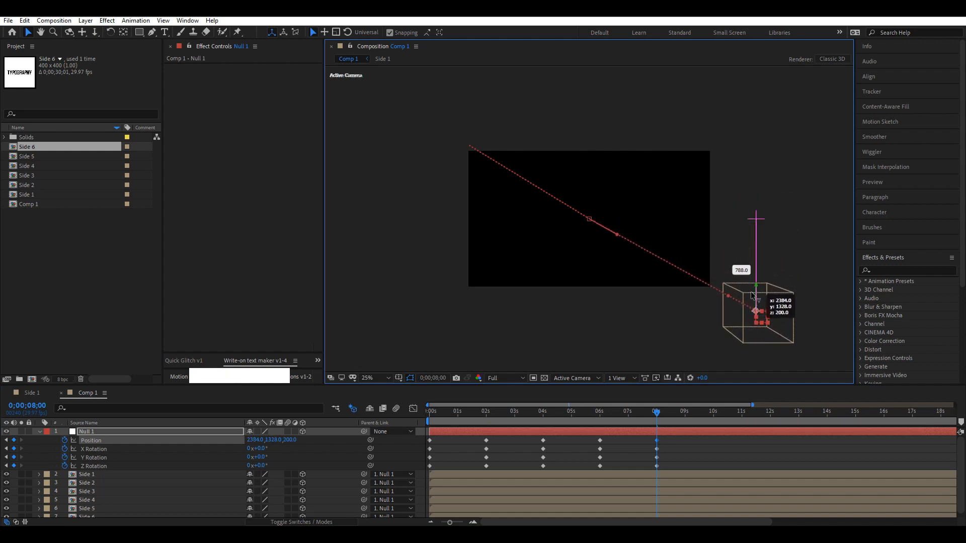
{"action": "key", "text": "period"}
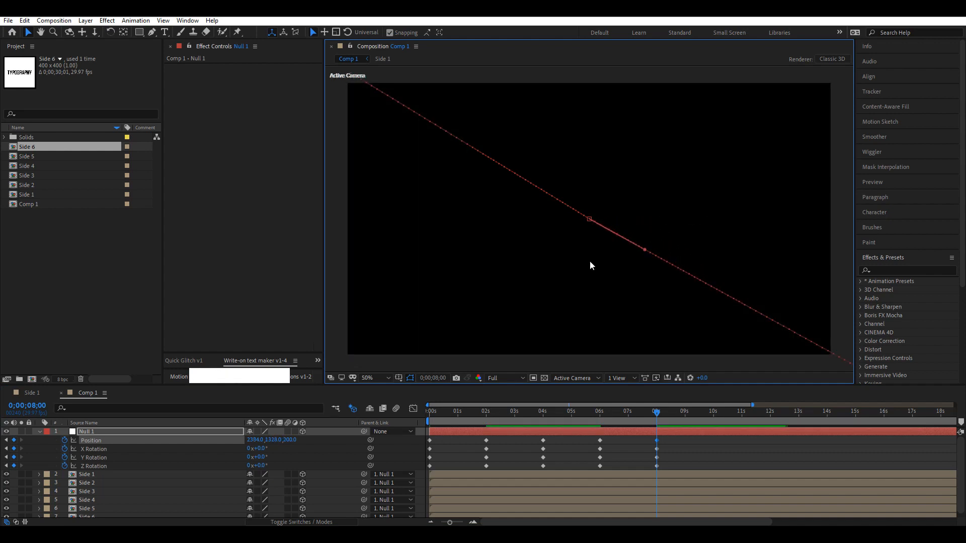
- Preview the cube's motion from the start of the composition and check the frames at 2 and 4 seconds
{"action": "left_click", "coordinate": [548, 451]}
{"action": "left_click", "coordinate": [426, 413]}
{"action": "key", "text": "space"}
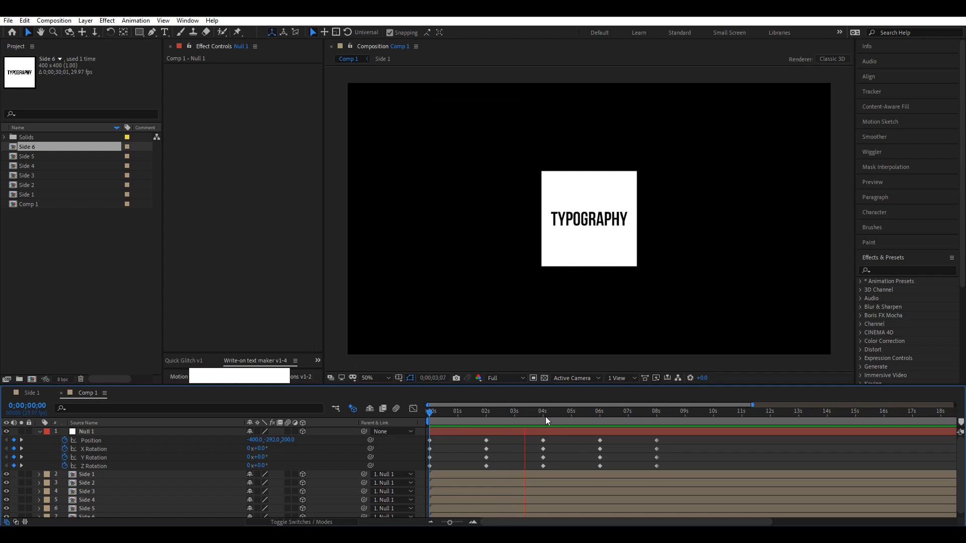
{"action": "left_click", "coordinate": [487, 415]}
{"action": "left_click_drag", "start_coordinate": [534, 425], "coordinate": [543, 425]}
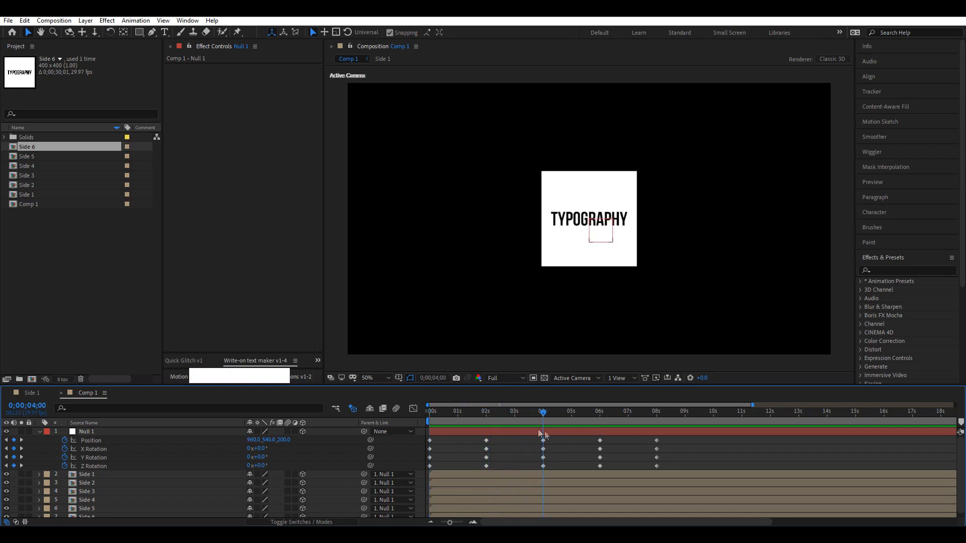
- Shift the null's keyframes at 6 and 8 seconds to about 8 and 10 seconds, and place the current time at 6 seconds
{"action": "left_click_drag", "start_coordinate": [675, 436], "coordinate": [578, 476]}
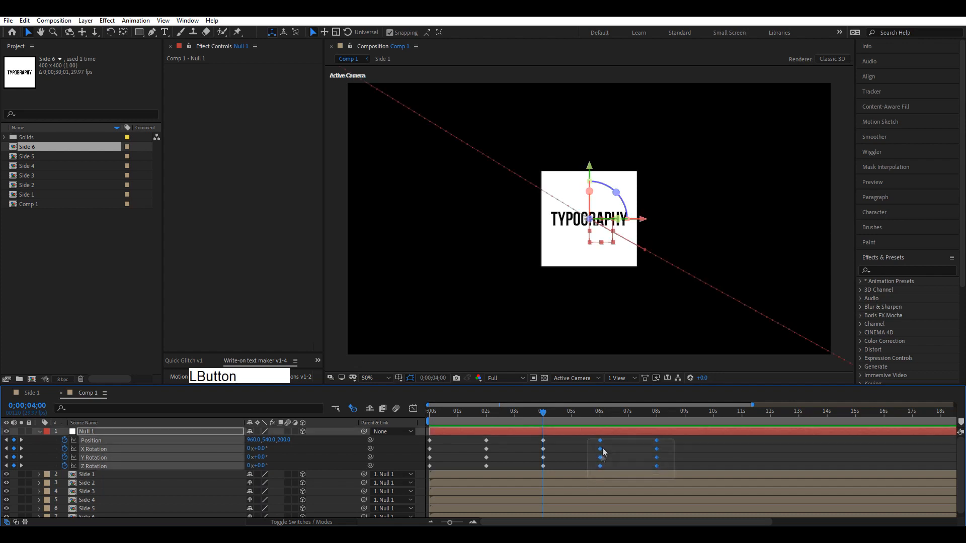
{"action": "left_click", "coordinate": [656, 413]}
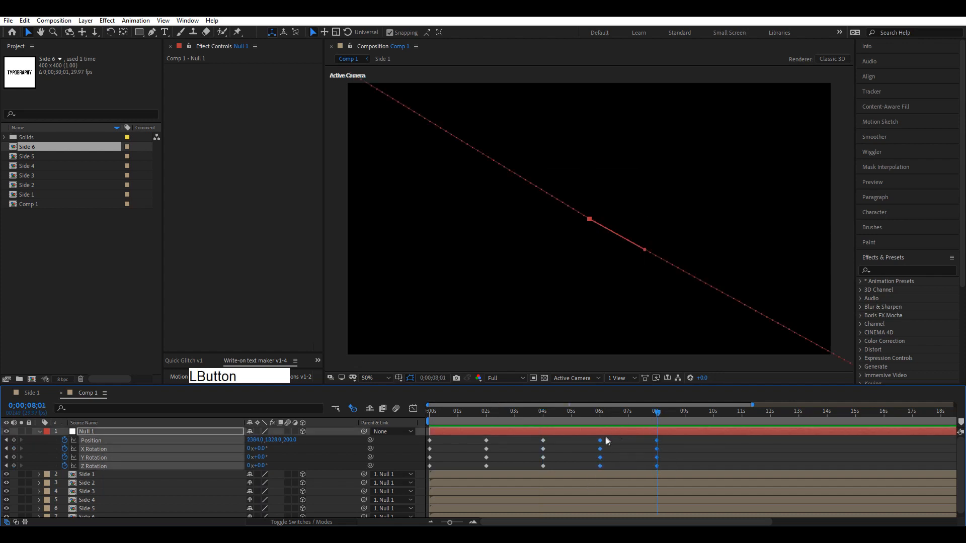
{"action": "left_click_drag", "start_coordinate": [601, 441], "coordinate": [657, 445]}
{"action": "left_click", "coordinate": [600, 414]}
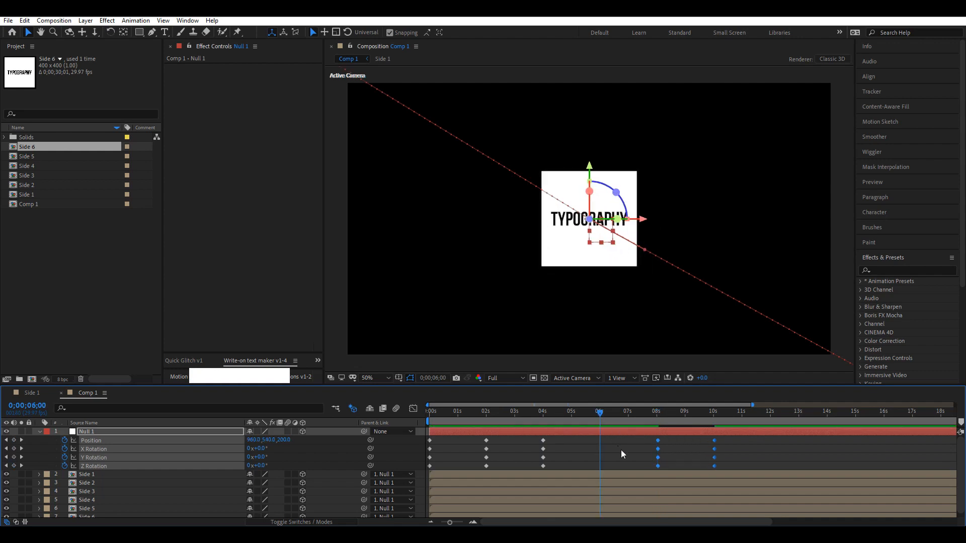
- Add keyframes for Null 1's Position and its X, Y and Z Rotation at 6 seconds
{"action": "left_click", "coordinate": [621, 450]}
{"action": "left_click", "coordinate": [14, 440]}
{"action": "left_click", "coordinate": [14, 449]}
{"action": "left_click", "coordinate": [14, 457]}
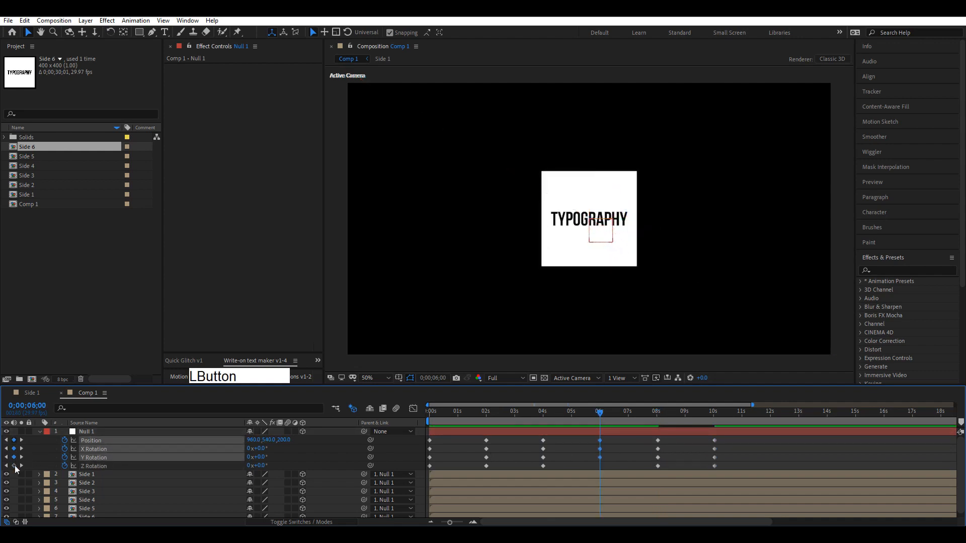
{"action": "left_click", "coordinate": [14, 465]}
{"action": "left_click", "coordinate": [580, 449]}
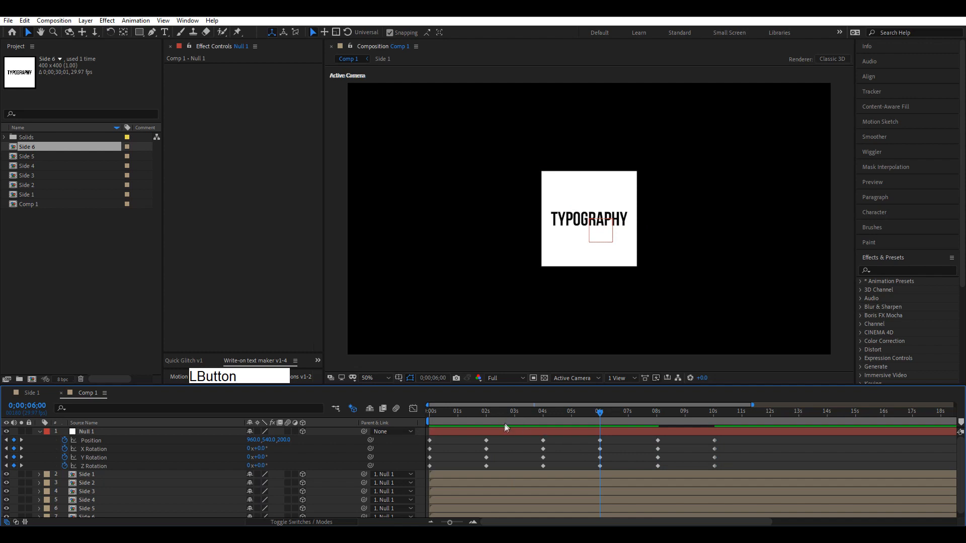
- At 4 seconds, set Null 1's X Rotation to -90° and its Y Rotation to 90°
{"action": "left_click_drag", "start_coordinate": [456, 415], "coordinate": [491, 428]}
{"action": "left_click", "coordinate": [541, 427]}
{"action": "left_click", "coordinate": [261, 450]}
{"action": "type", "text": "-90"}
{"action": "left_click", "coordinate": [259, 457]}
{"action": "type", "text": "90"}
{"action": "left_click", "coordinate": [327, 466]}
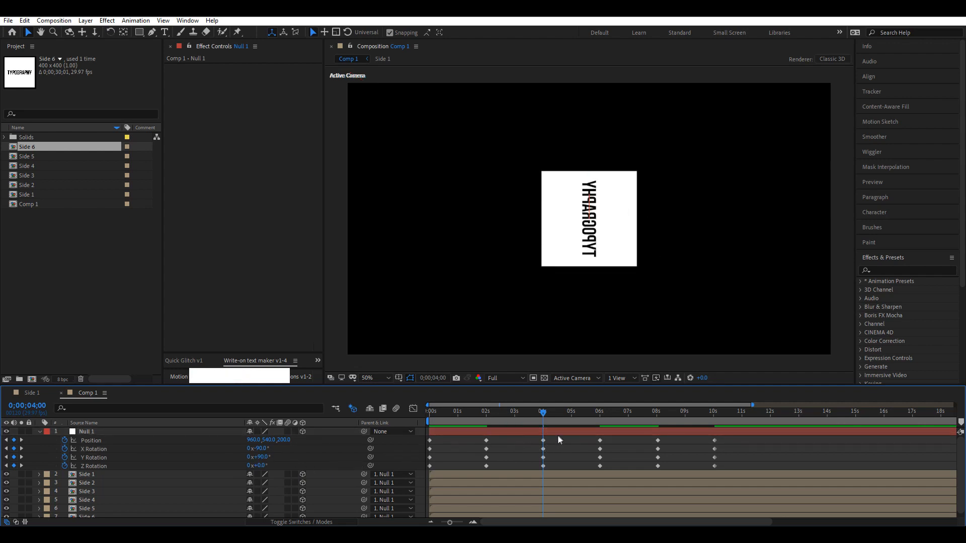
- Try an X Rotation of 180° for Null 1 at 6 seconds and scrub through the turn from 4 seconds
{"action": "left_click", "coordinate": [599, 415]}
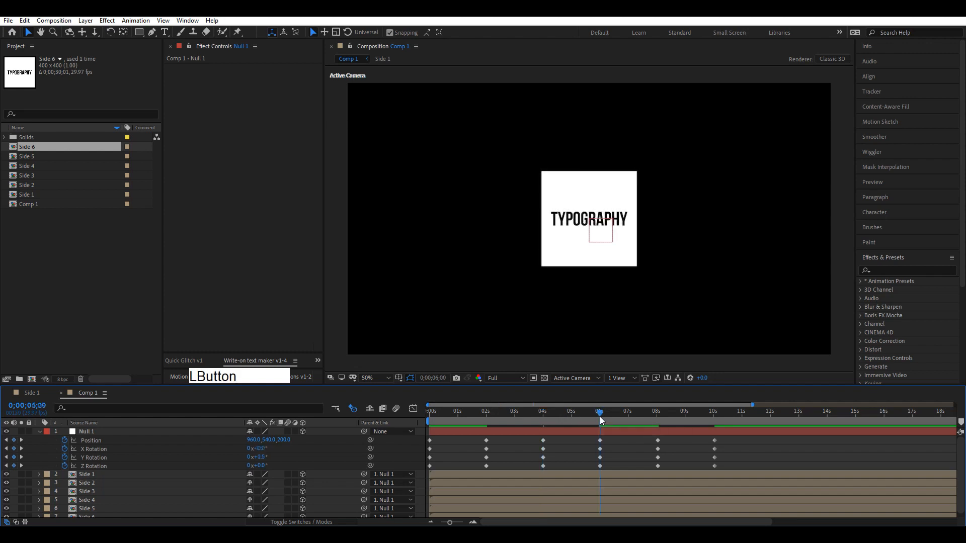
{"action": "left_click", "coordinate": [545, 415]}
{"action": "left_click_drag", "start_coordinate": [545, 414], "coordinate": [601, 420]}
{"action": "left_click", "coordinate": [261, 448]}
{"action": "type", "text": "180"}
{"action": "left_click", "coordinate": [552, 447]}
{"action": "left_click", "coordinate": [553, 419]}
{"action": "left_click_drag", "start_coordinate": [556, 422], "coordinate": [600, 435]}
- Change Null 1's X Rotation at 6 seconds to a negative angle and preview the motion from about 2 seconds
{"action": "left_click", "coordinate": [263, 448]}
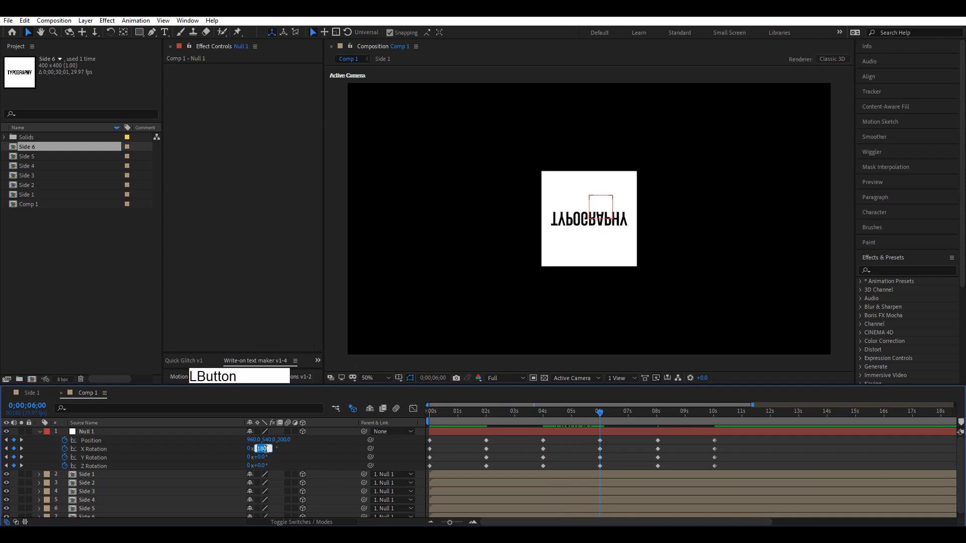
{"action": "type", "text": "-1"}
{"action": "left_click", "coordinate": [557, 444]}
{"action": "left_click", "coordinate": [483, 419]}
{"action": "key", "text": "space"}
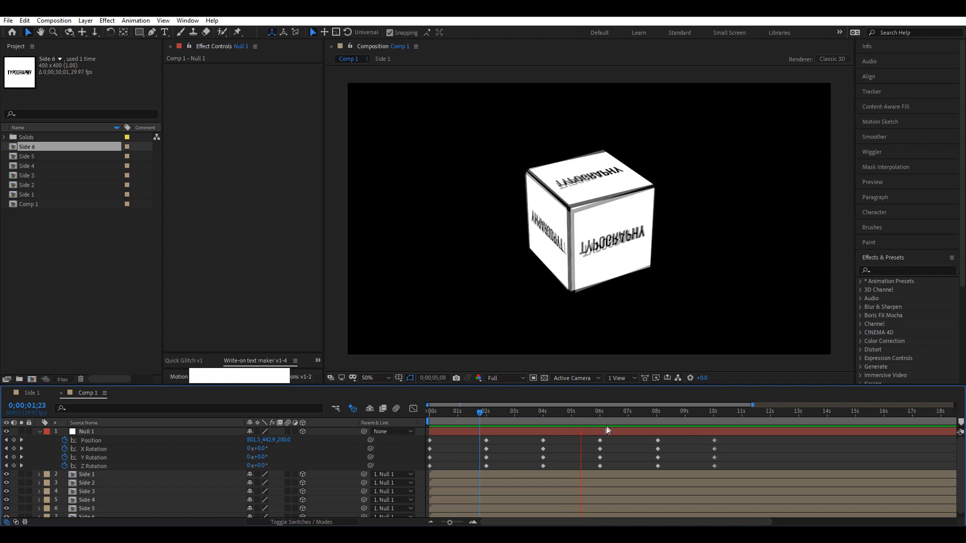
- At the keyframes near 8 seconds, set Null 1's Z Rotation to 90° and preview the motion
{"action": "left_click", "coordinate": [659, 414]}
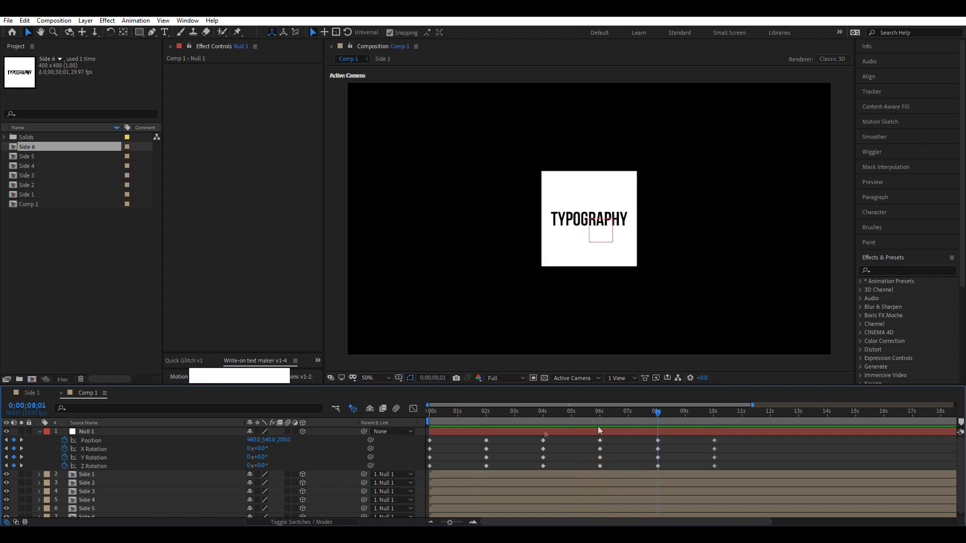
{"action": "left_click", "coordinate": [264, 466]}
{"action": "type", "text": "90"}
{"action": "left_click", "coordinate": [624, 453]}
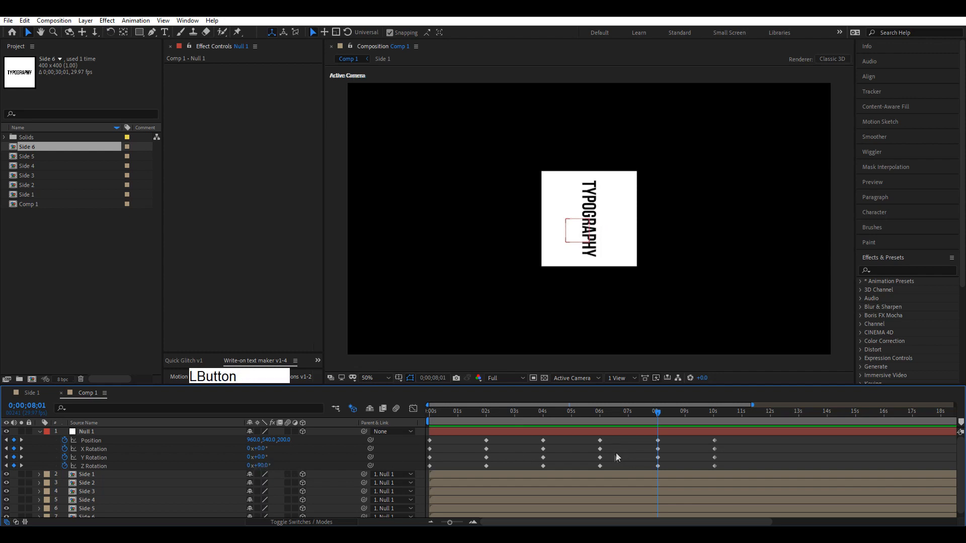
{"action": "left_click", "coordinate": [485, 418]}
{"action": "key", "text": "space"}
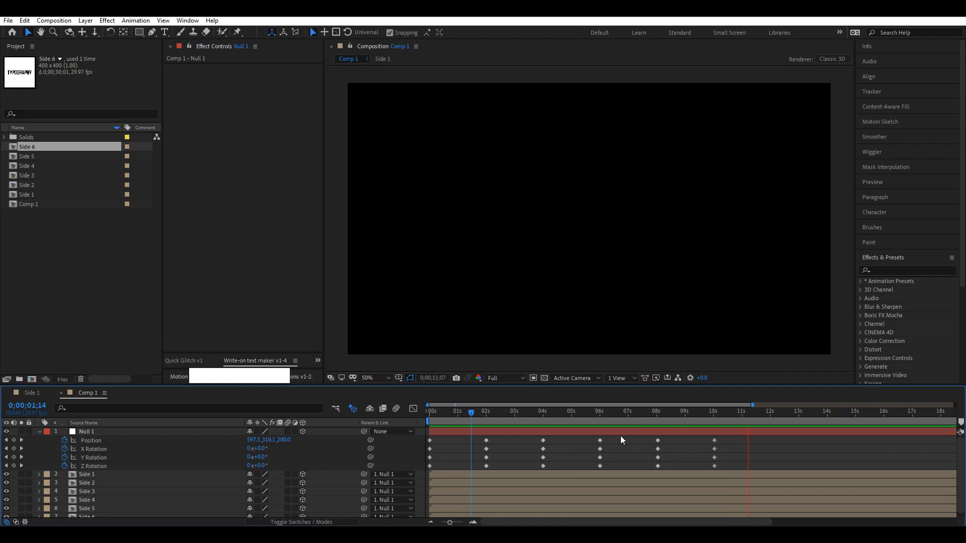
- Review the cube's entrance up to 2 seconds, and set Null 1's Y and Z Rotation to -90° at 0 seconds
{"action": "left_click_drag", "start_coordinate": [653, 416], "coordinate": [318, 407]}
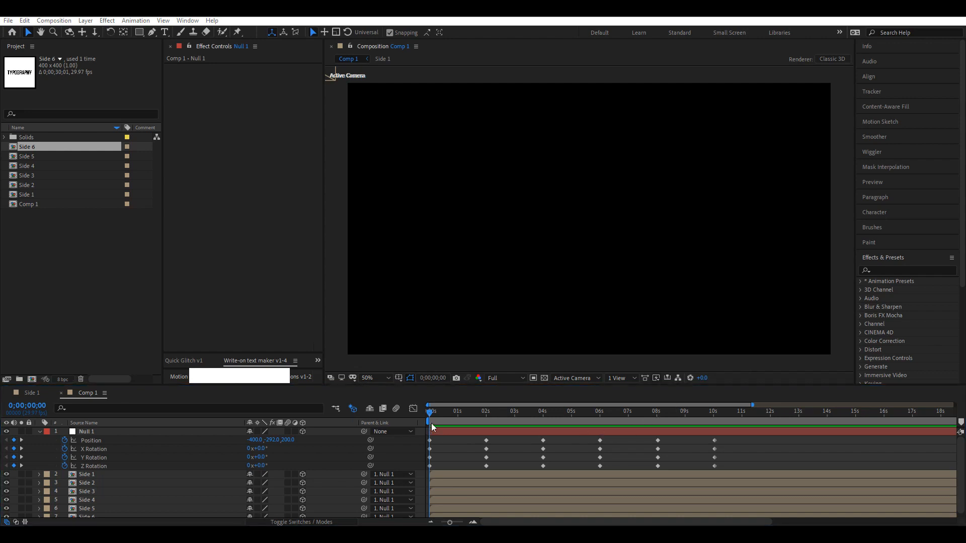
{"action": "left_click", "coordinate": [431, 412]}
{"action": "key", "text": "space"}
{"action": "mouse_move", "coordinate": [481, 416]}
{"action": "left_mouse_down"}
{"action": "mouse_move", "coordinate": [516, 419]}
{"action": "mouse_move", "coordinate": [489, 418]}
{"action": "left_mouse_up"}
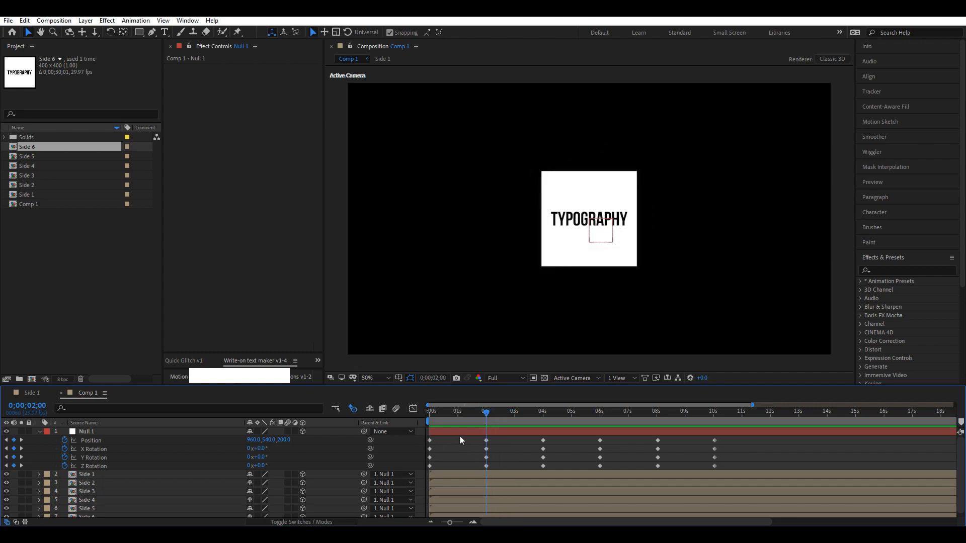
{"action": "left_click_drag", "start_coordinate": [485, 417], "coordinate": [320, 422]}
{"action": "left_click", "coordinate": [261, 466]}
{"action": "type", "text": "-90"}
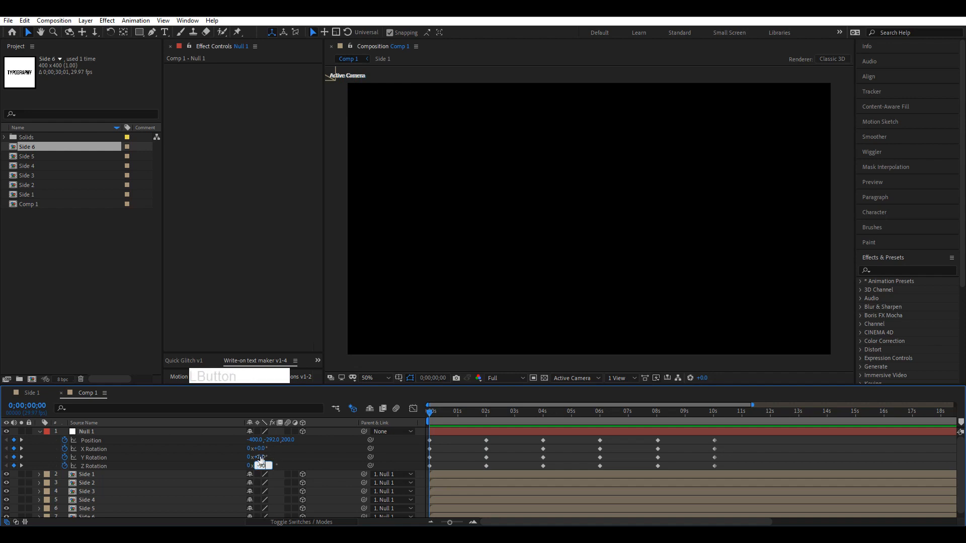
{"action": "left_click", "coordinate": [261, 458]}
{"action": "type", "text": "-90"}
{"action": "left_click", "coordinate": [347, 459]}
- Apply Easy Ease to all of Null 1's keyframes and delete its Position keyframes at 4 and 6 seconds
{"action": "left_click_drag", "start_coordinate": [729, 470], "coordinate": [409, 440]}
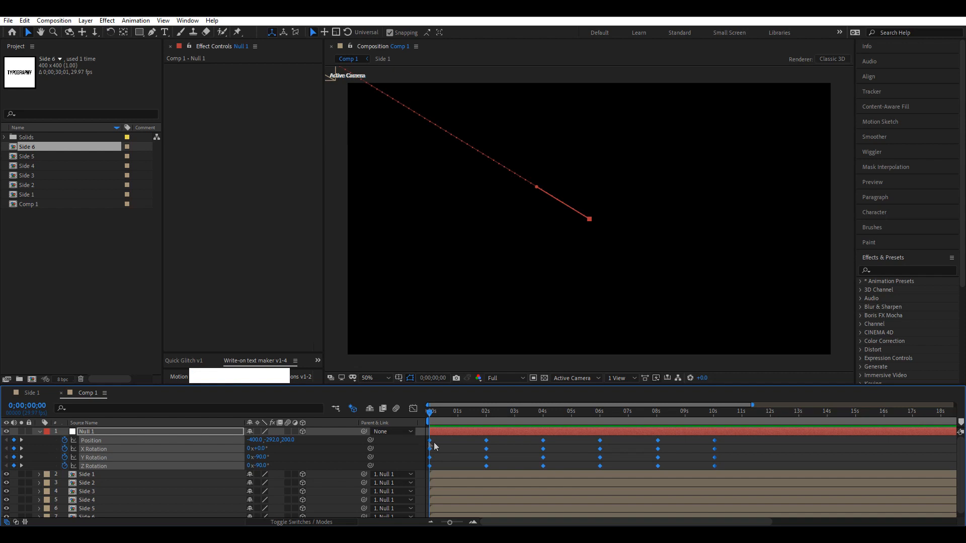
{"action": "left_click", "coordinate": [716, 445]}
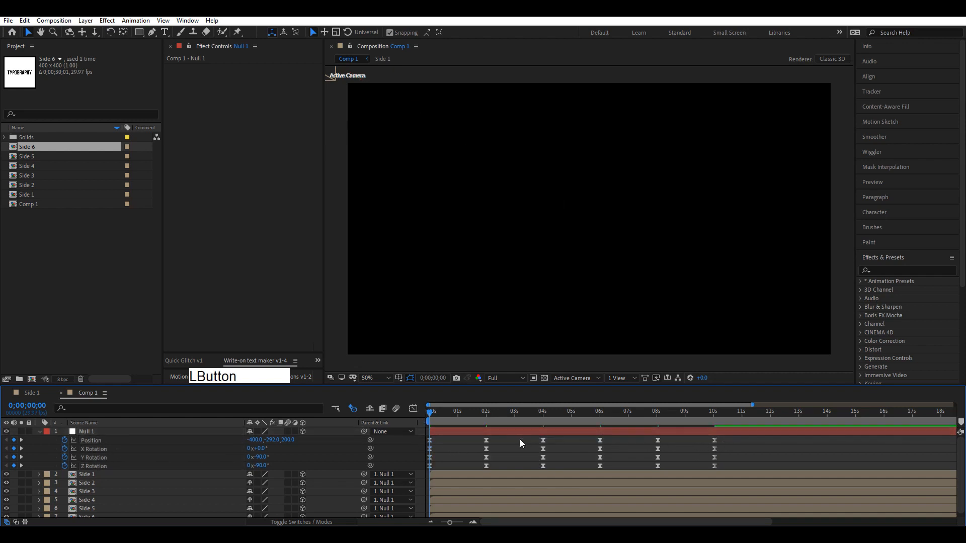
{"action": "left_click_drag", "start_coordinate": [521, 439], "coordinate": [619, 438]}
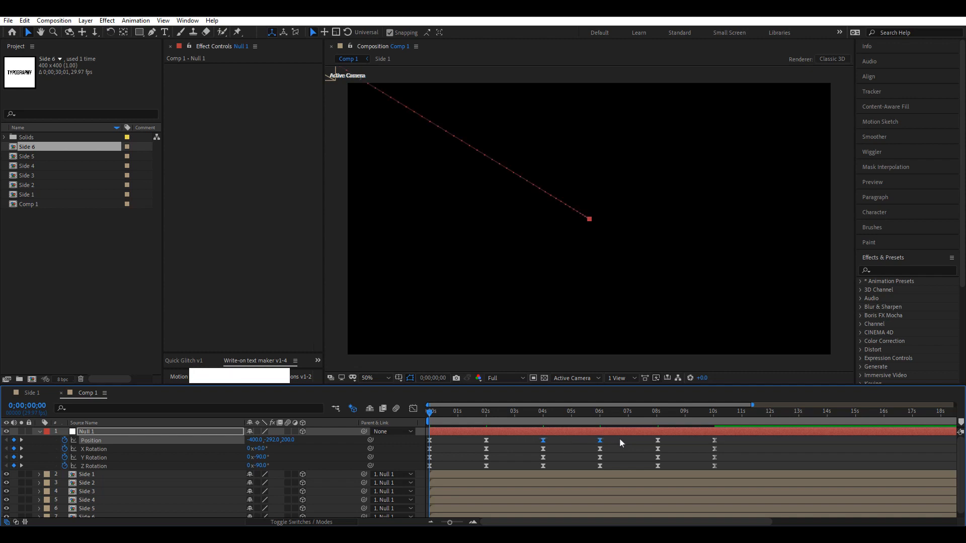
{"action": "key", "text": "KP_Delete"}
- Set the Keyframe Velocity of Null 1's four remaining Position keyframes to 50% incoming and outgoing influence
{"action": "left_click_drag", "start_coordinate": [490, 434], "coordinate": [436, 442]}
{"action": "left_click_drag", "start_coordinate": [726, 447], "coordinate": [427, 442]}
{"action": "right_click", "coordinate": [428, 442]}
{"action": "left_click", "coordinate": [464, 422]}
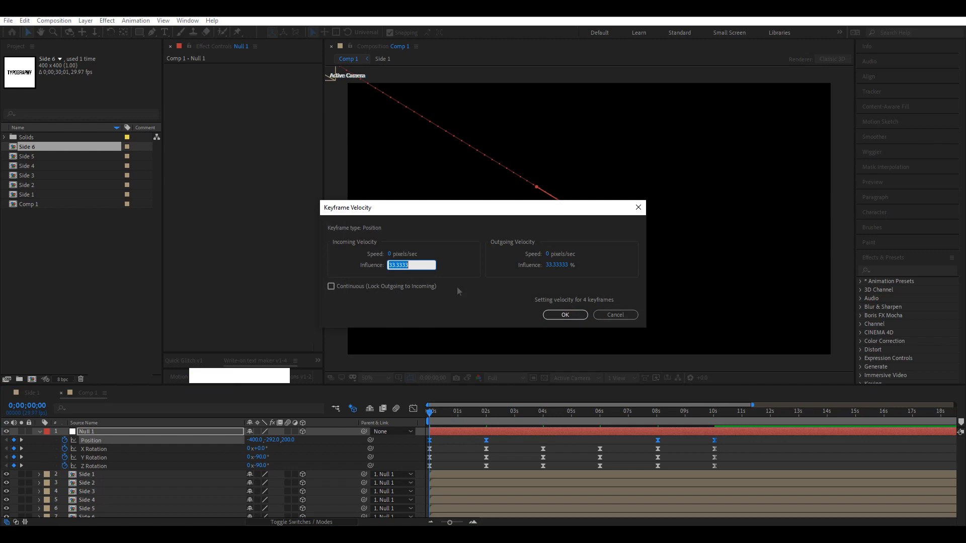
{"action": "type", "text": "50"}
{"action": "left_click", "coordinate": [556, 266]}
{"action": "type", "text": "50"}
{"action": "left_click", "coordinate": [575, 315]}
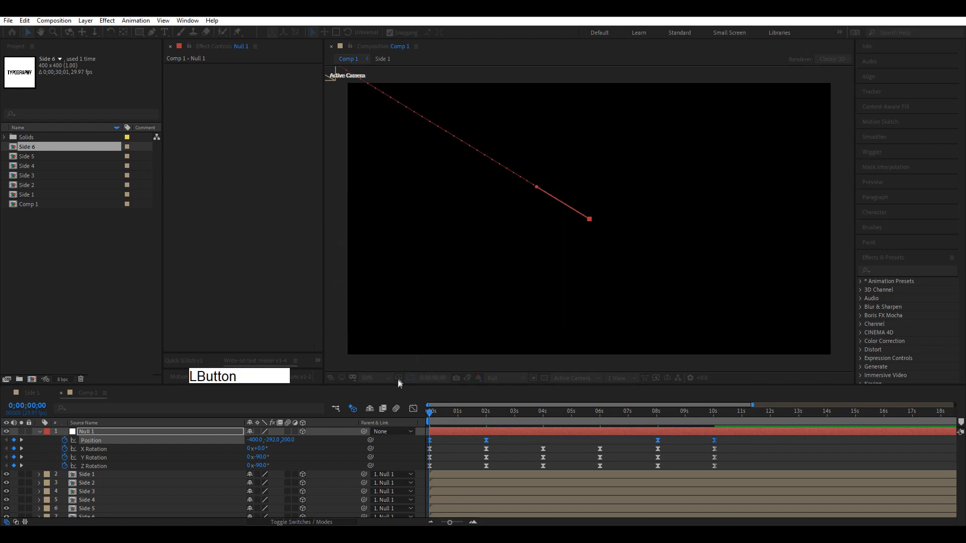
{"action": "left_click", "coordinate": [413, 409]}
{"action": "left_click", "coordinate": [413, 409]}
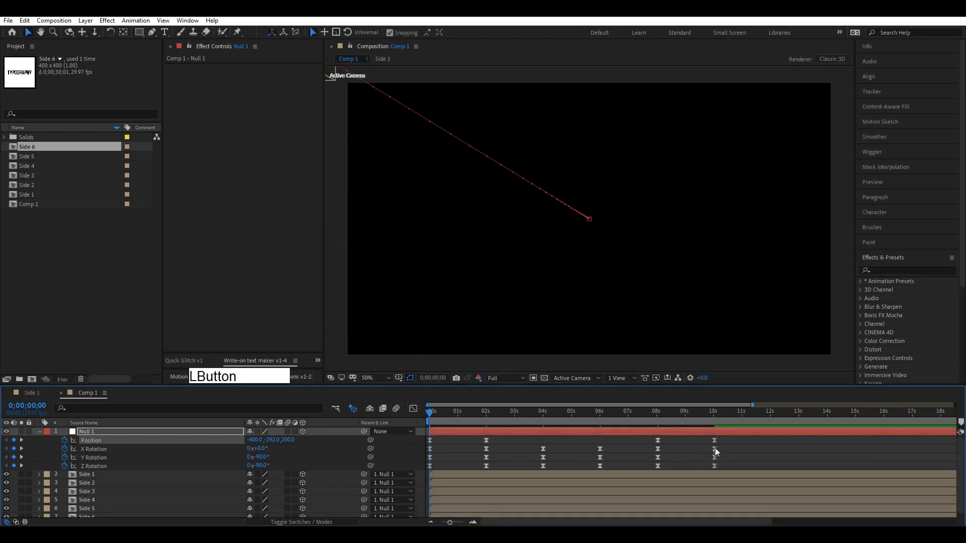
- Set the Keyframe Velocity of all Null 1's X, Y and Z Rotation keyframes to 75% incoming and outgoing influence, and preview the result
{"action": "left_click_drag", "start_coordinate": [718, 445], "coordinate": [427, 473]}
{"action": "right_click", "coordinate": [433, 451]}
{"action": "left_click", "coordinate": [464, 431]}
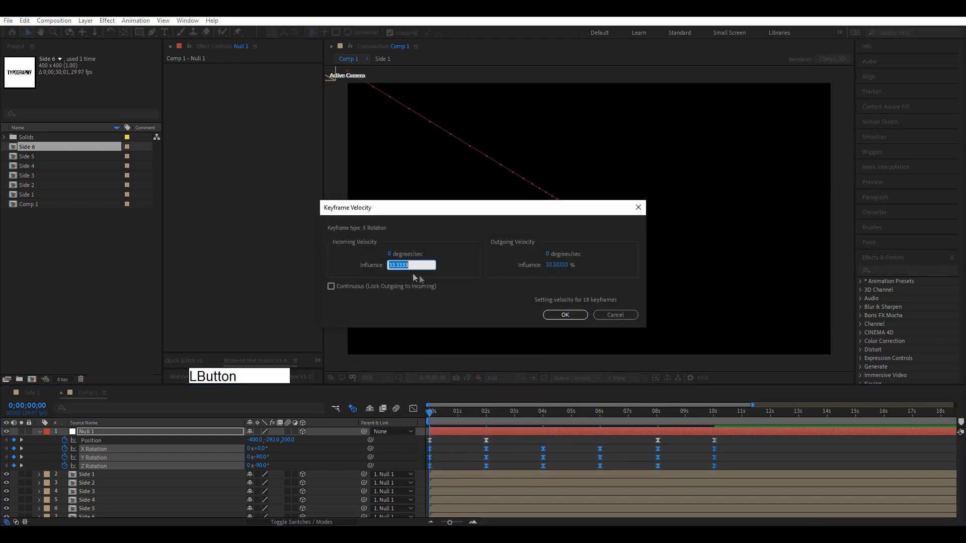
{"action": "type", "text": "75"}
{"action": "left_click", "coordinate": [556, 265]}
{"action": "type", "text": "75"}
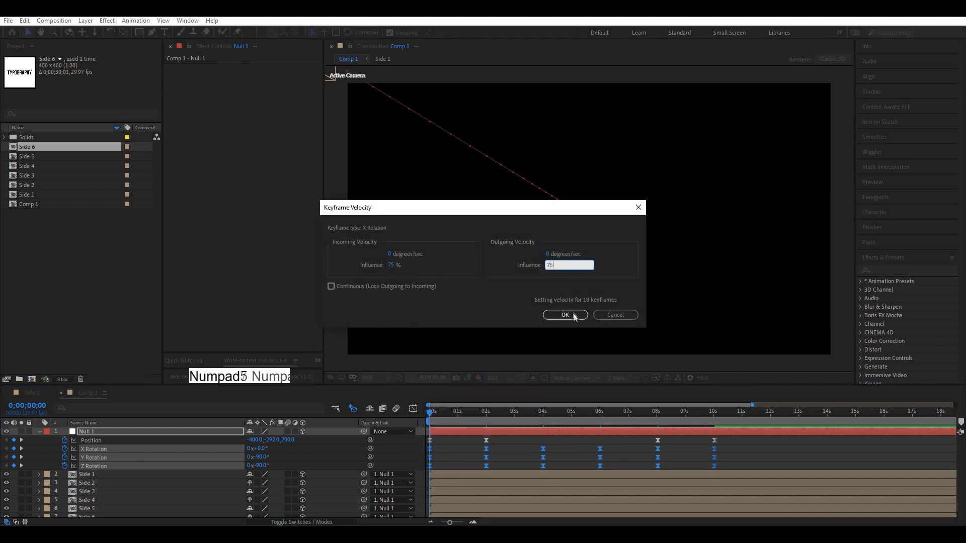
{"action": "left_click", "coordinate": [565, 315]}
{"action": "left_click", "coordinate": [496, 449]}
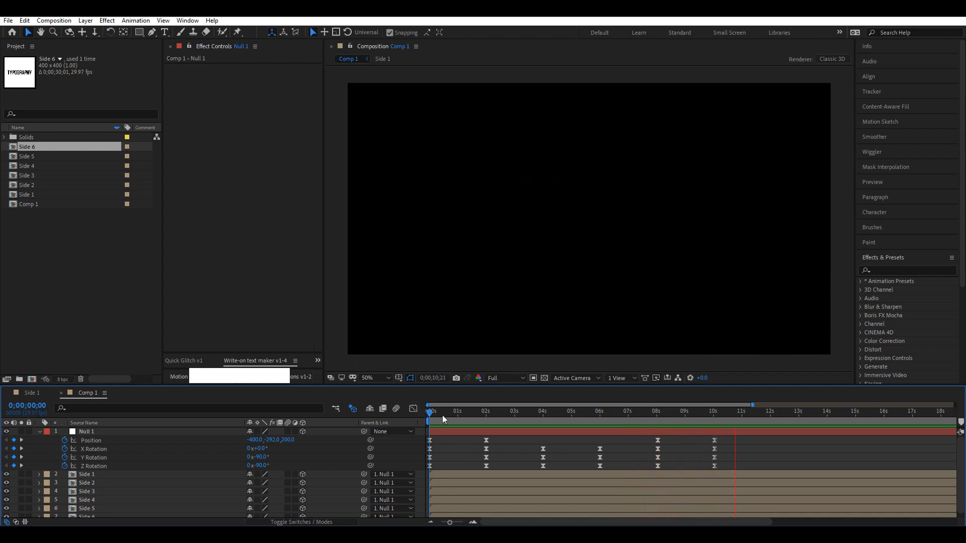
- In the graph editor, shorten the influence handles at Null 1's first and last keyframes, to about 9% at the first one
{"action": "left_click", "coordinate": [469, 440]}
{"action": "left_click", "coordinate": [486, 440]}
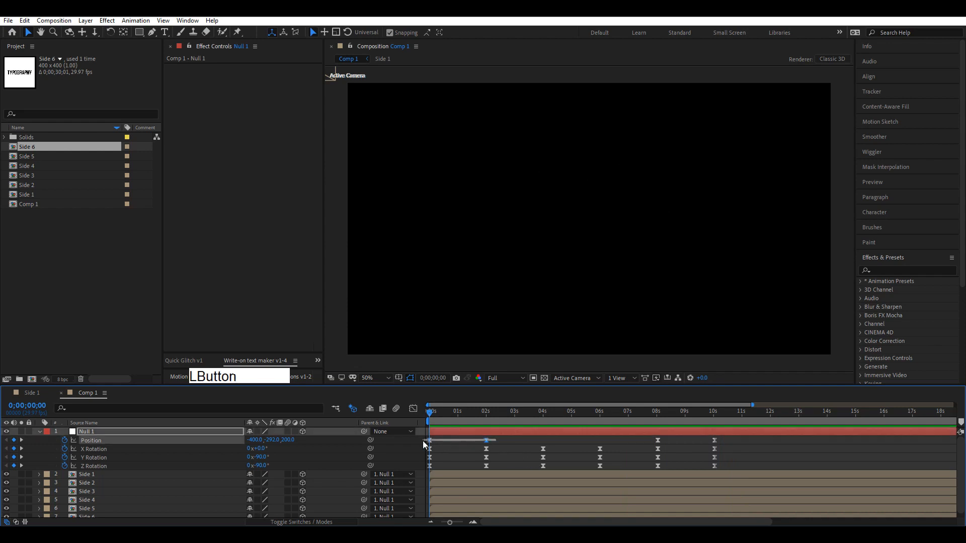
{"action": "left_click_drag", "start_coordinate": [498, 441], "coordinate": [410, 472]}
{"action": "left_click", "coordinate": [412, 408]}
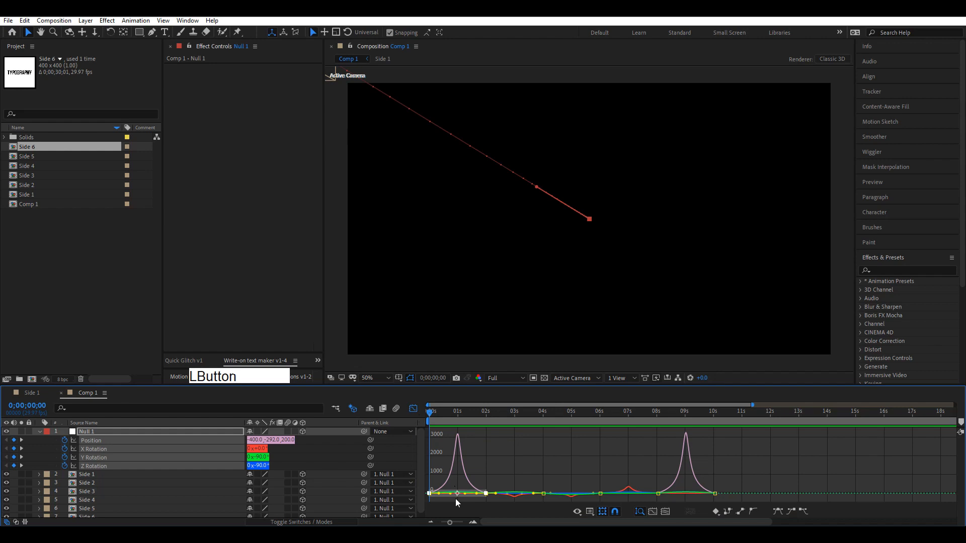
{"action": "left_click_drag", "start_coordinate": [452, 496], "coordinate": [432, 492]}
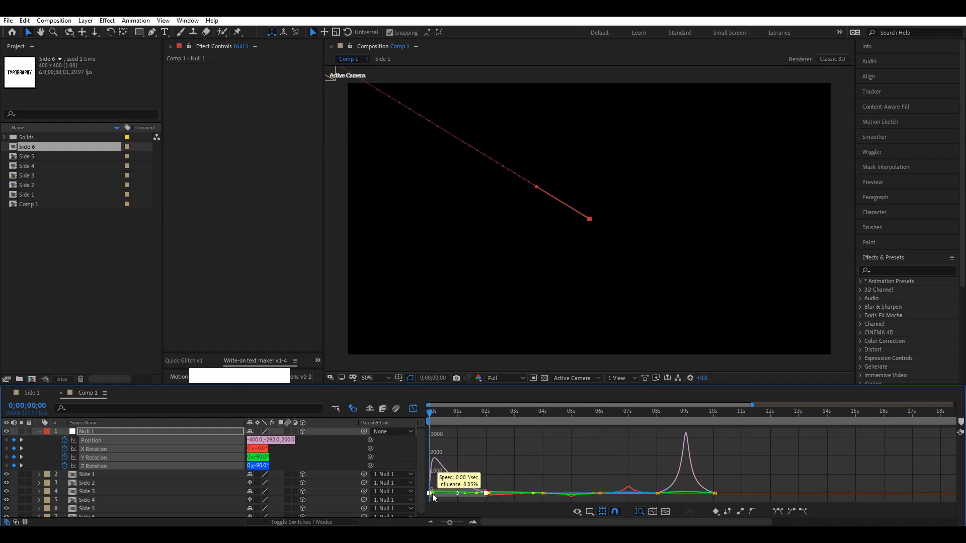
{"action": "left_click_drag", "start_coordinate": [740, 458], "coordinate": [713, 499]}
- Return from the speed graph to the keyframe view and preview the eased cube animation from the start
{"action": "left_click", "coordinate": [409, 415]}
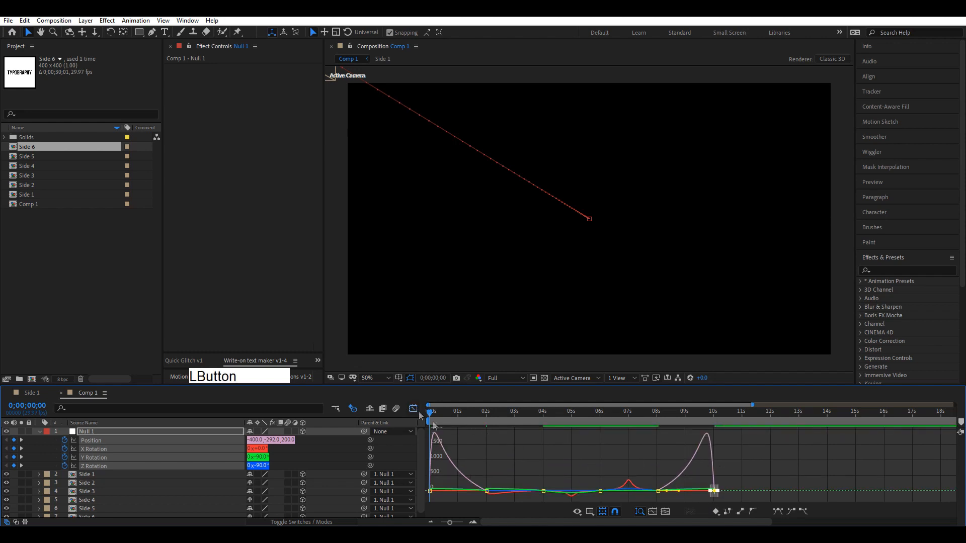
{"action": "left_click", "coordinate": [472, 460]}
{"action": "key", "text": "space"}
{"action": "left_click", "coordinate": [414, 412]}
{"action": "key", "text": "space"}
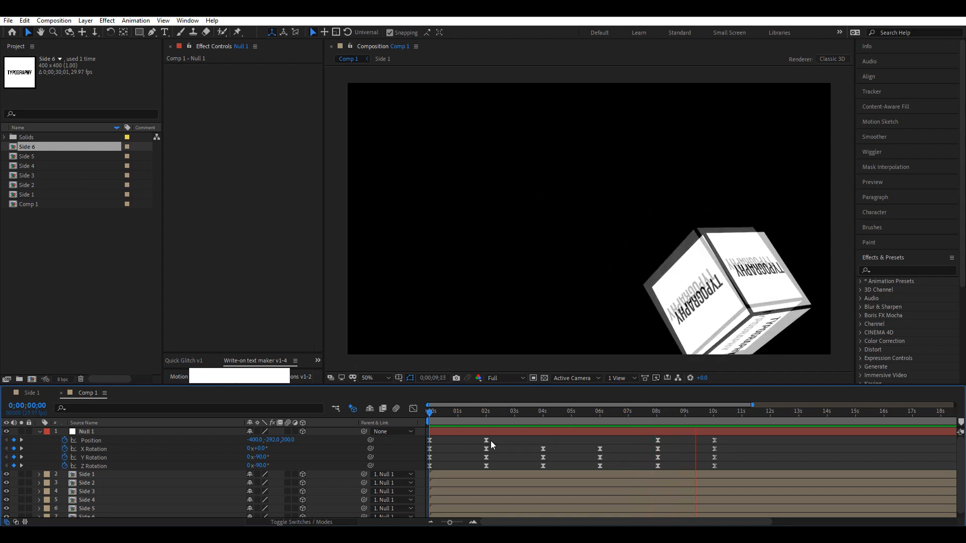
- With the 4-second frame showing, set the Z Rotation of the Side 4 layer to 90°
{"action": "left_click_drag", "start_coordinate": [429, 414], "coordinate": [487, 426]}
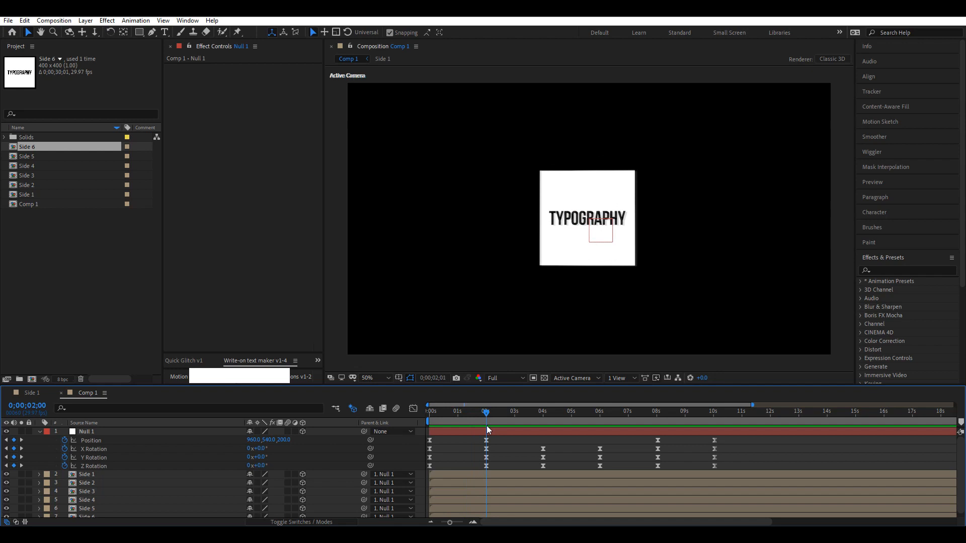
{"action": "left_click", "coordinate": [541, 412]}
{"action": "left_click", "coordinate": [575, 214]}
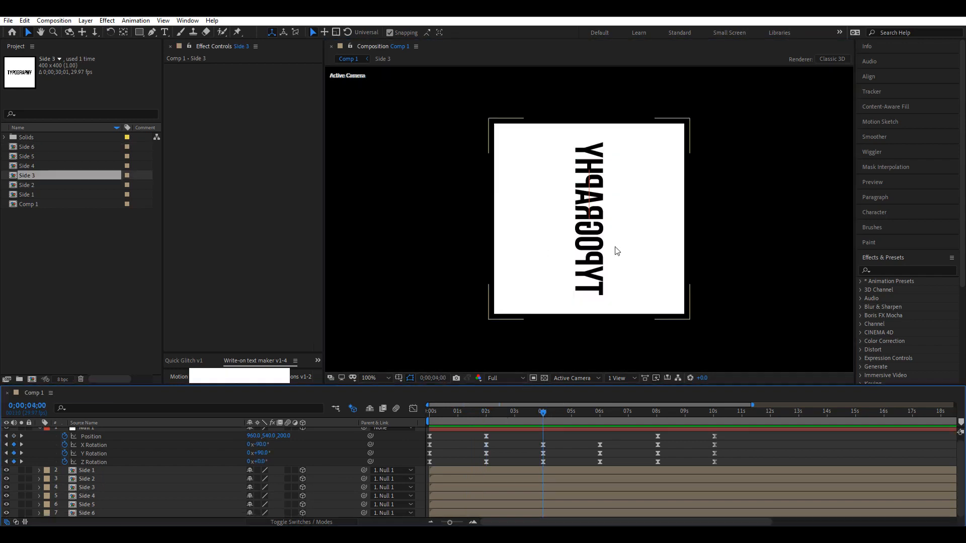
{"action": "left_click", "coordinate": [615, 248]}
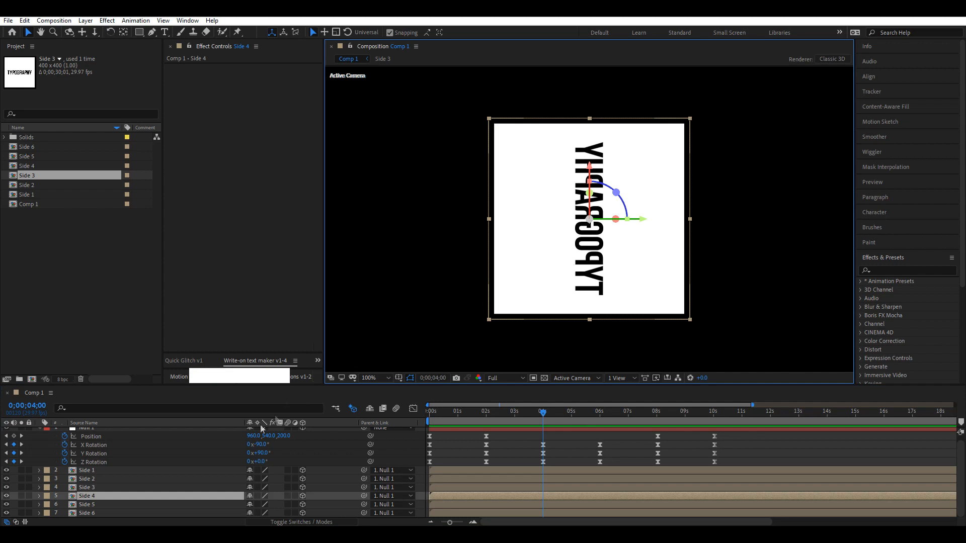
{"action": "key", "text": "z"}
{"action": "left_click", "coordinate": [133, 505]}
{"action": "left_click", "coordinate": [116, 497]}
{"action": "key", "text": "z"}
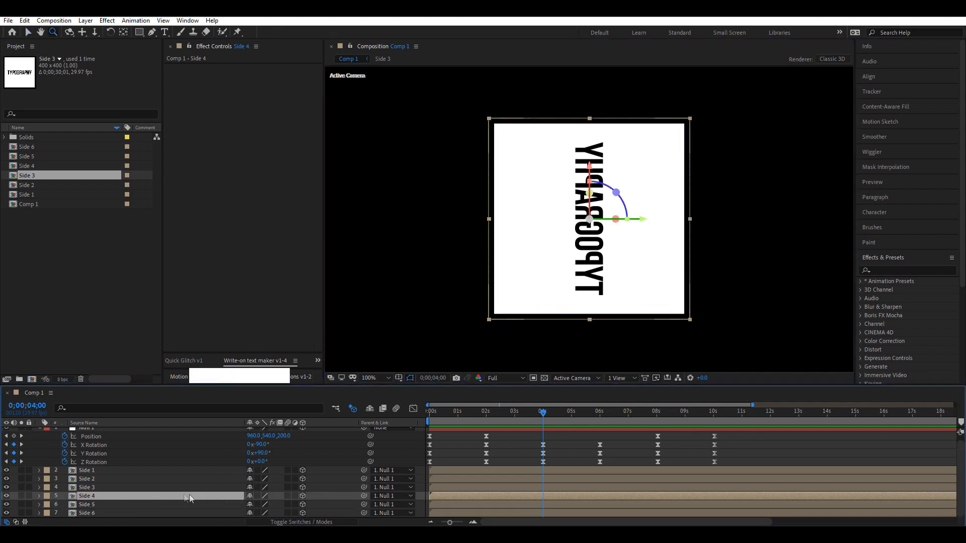
{"action": "key", "text": "r"}
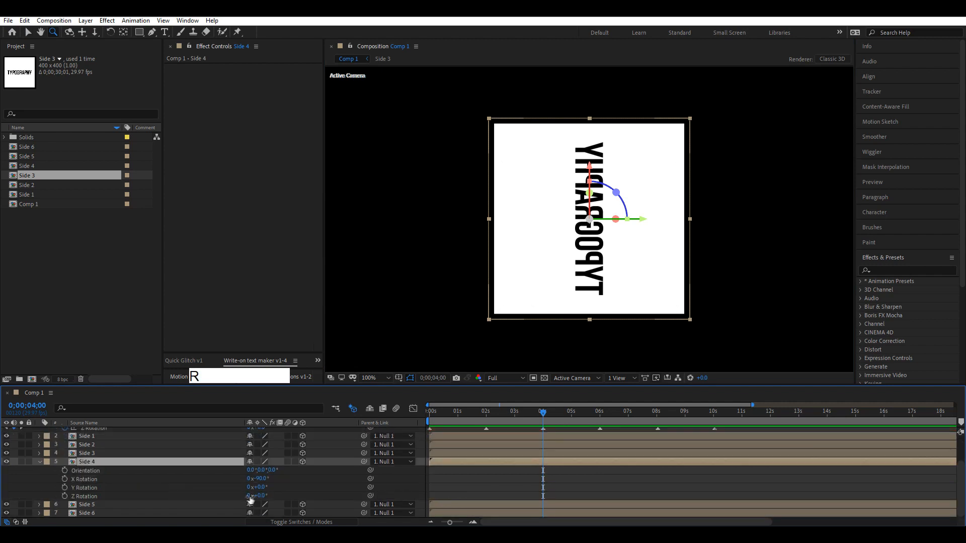
{"action": "left_click", "coordinate": [262, 497]}
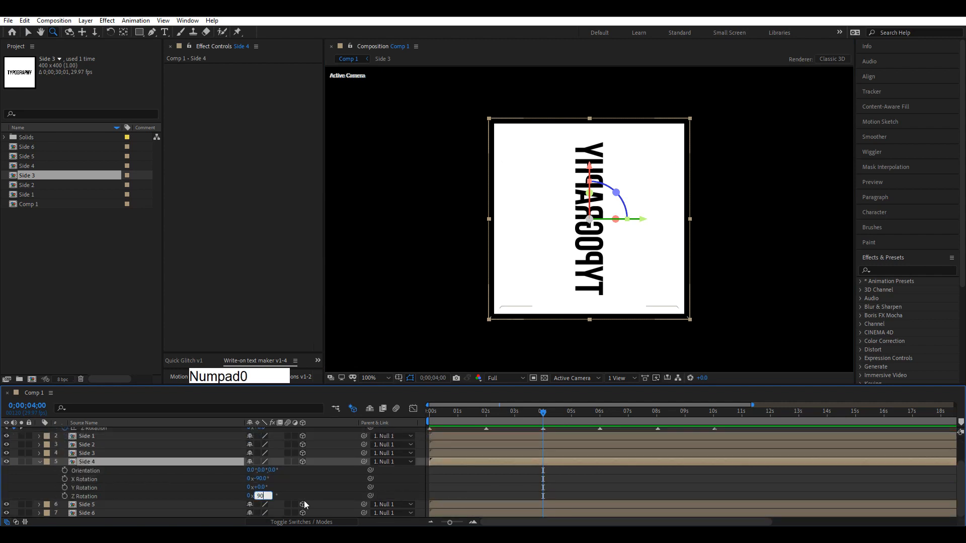
{"action": "key", "text": "KP_Enter"}
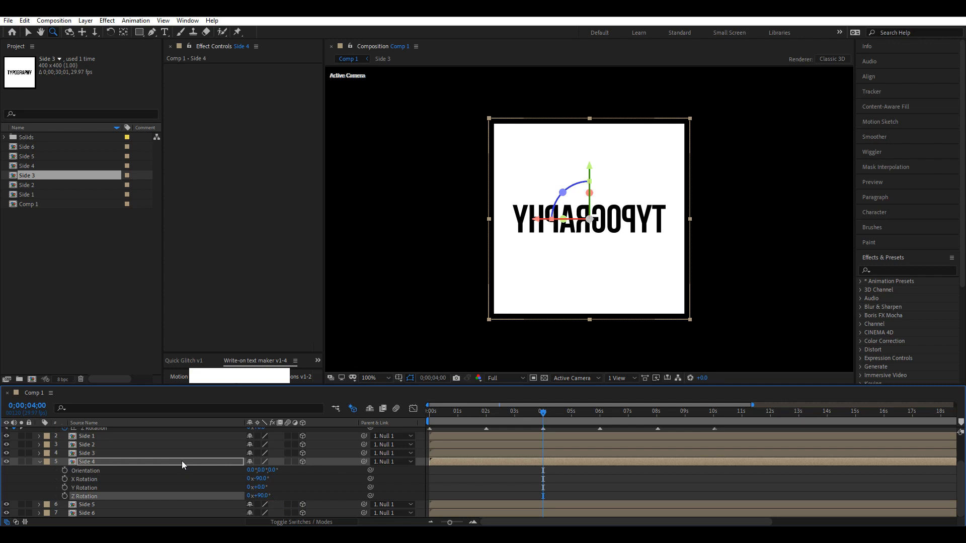
- Flip the Side 4 layer horizontally so its mirrored text reads correctly
{"action": "right_click", "coordinate": [182, 461]}
{"action": "mouse_move", "coordinate": [251, 218]}
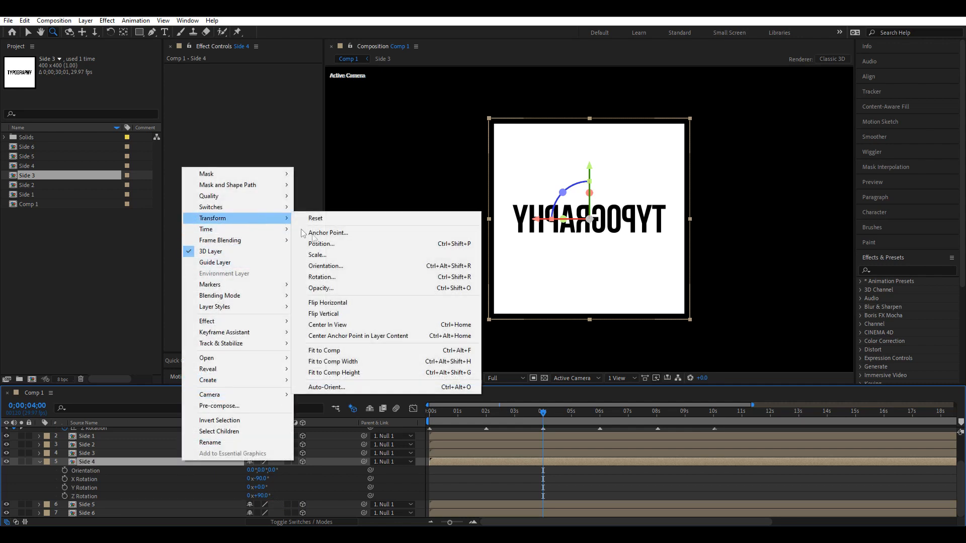
{"action": "left_click", "coordinate": [358, 303]}
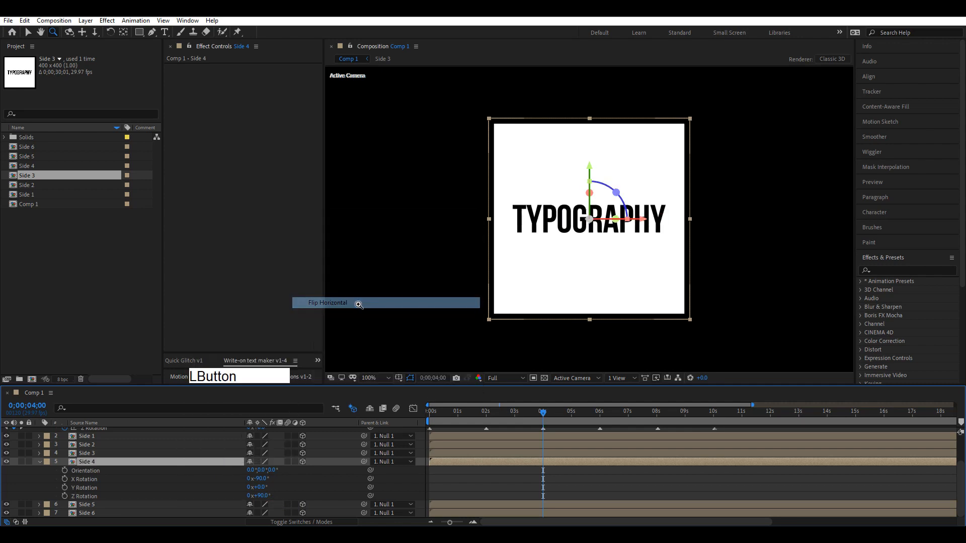
- Collapse the Side 4 properties and, with the 6-second frame showing, flip the Side 2 layer vertically
{"action": "left_click", "coordinate": [493, 482]}
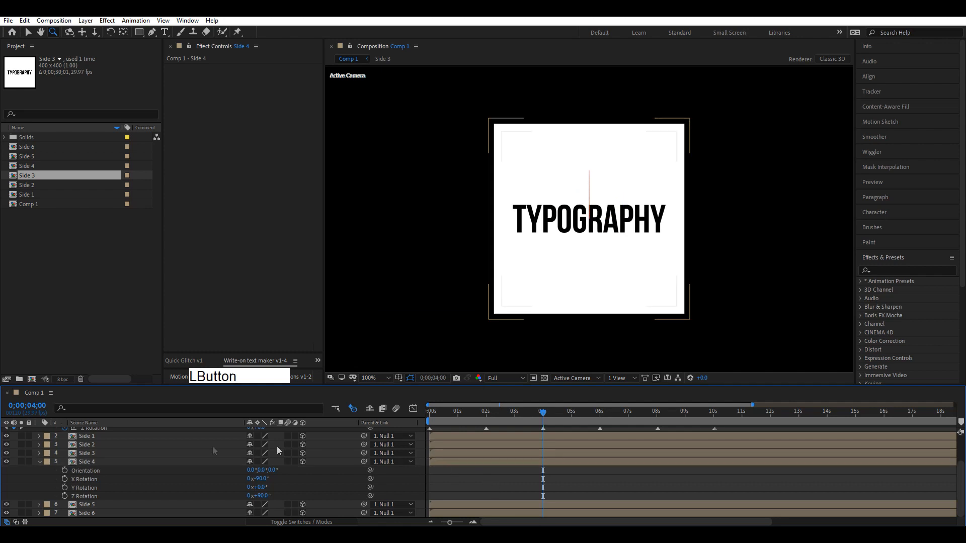
{"action": "left_click", "coordinate": [40, 462]}
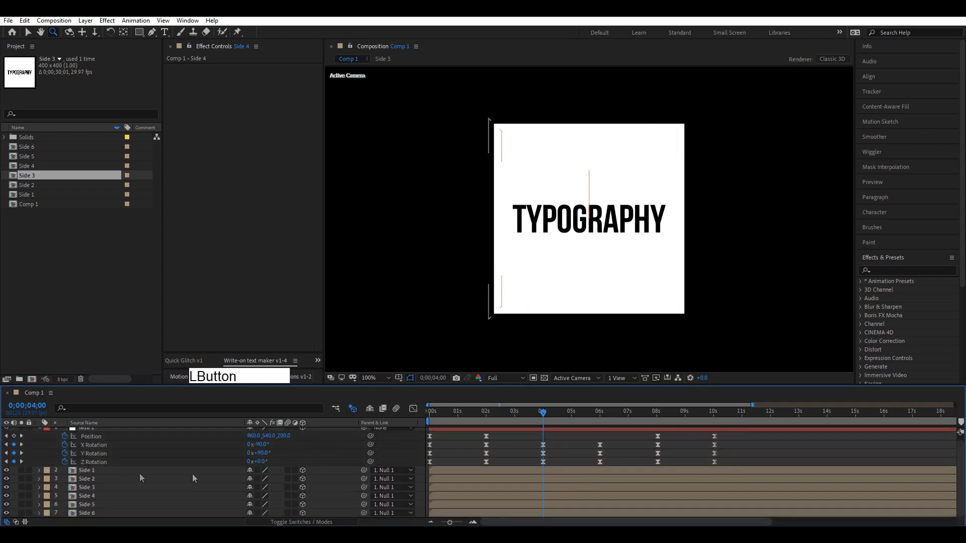
{"action": "left_click_drag", "start_coordinate": [428, 413], "coordinate": [599, 469]}
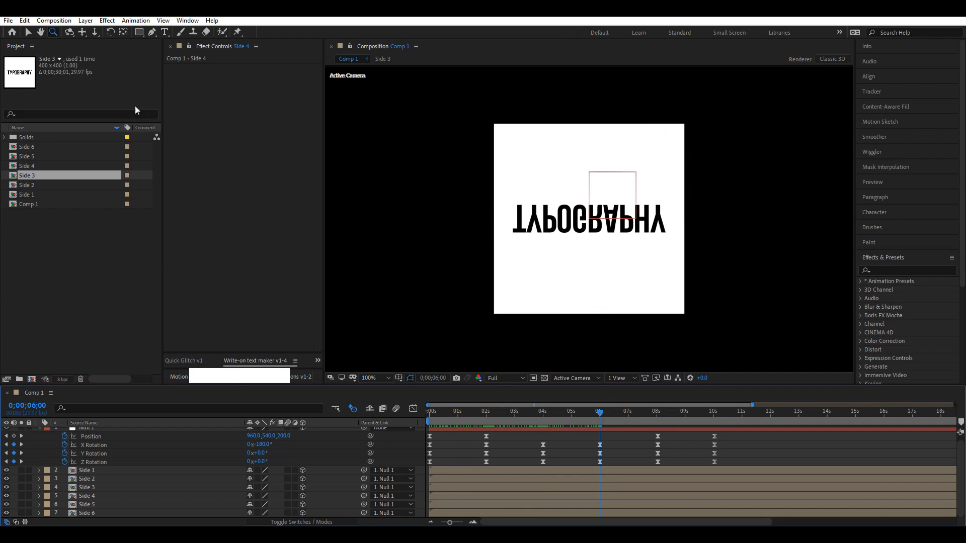
{"action": "left_click", "coordinate": [23, 33]}
{"action": "left_click", "coordinate": [90, 478]}
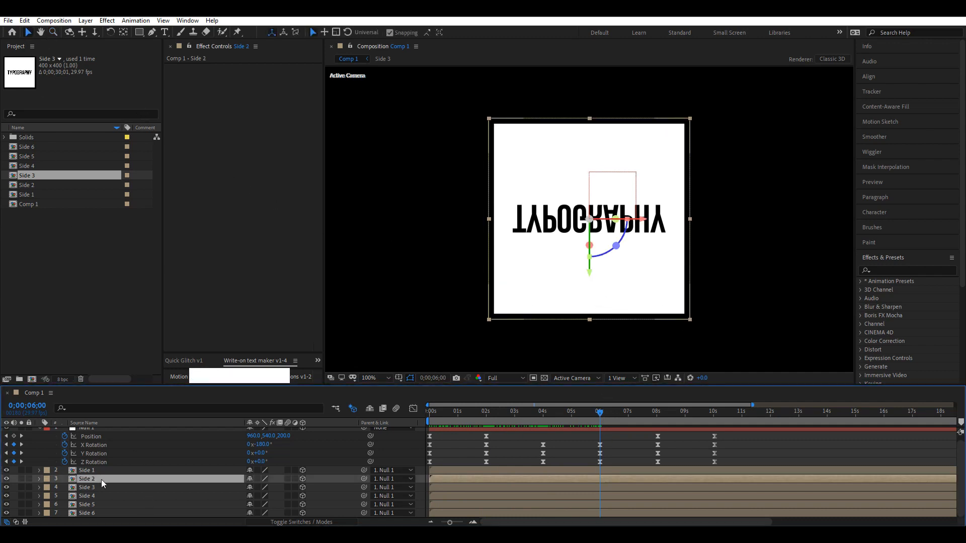
{"action": "left_click", "coordinate": [8, 479]}
{"action": "right_click", "coordinate": [682, 265]}
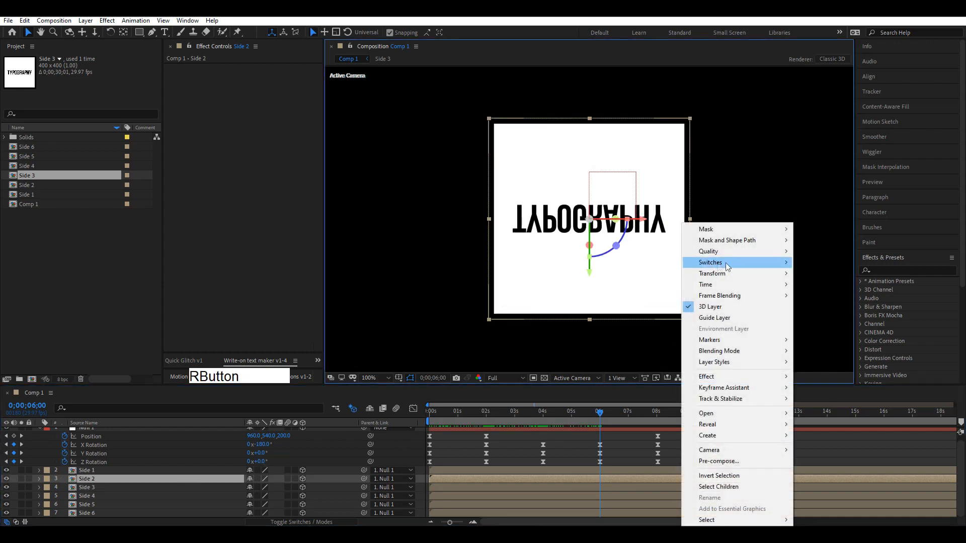
{"action": "mouse_move", "coordinate": [735, 273]}
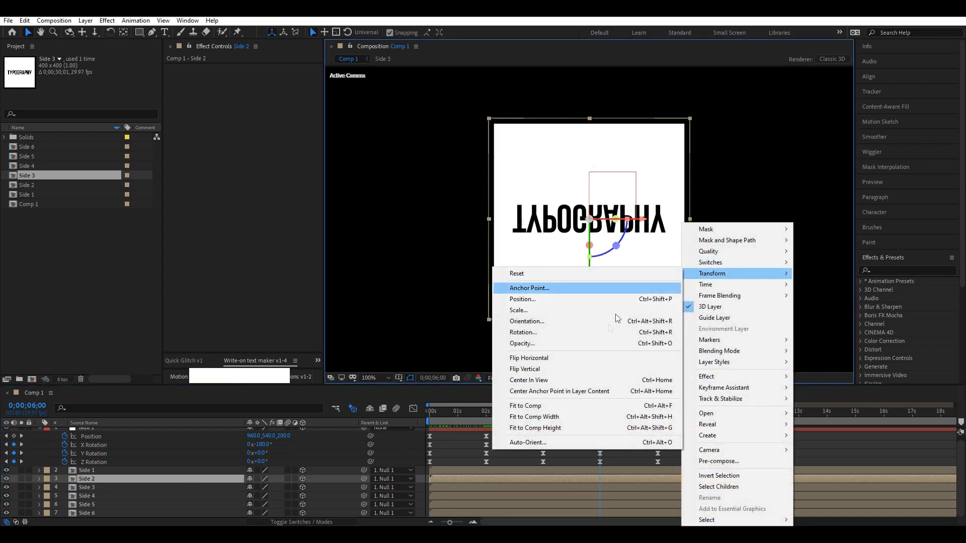
{"action": "left_click", "coordinate": [578, 369]}
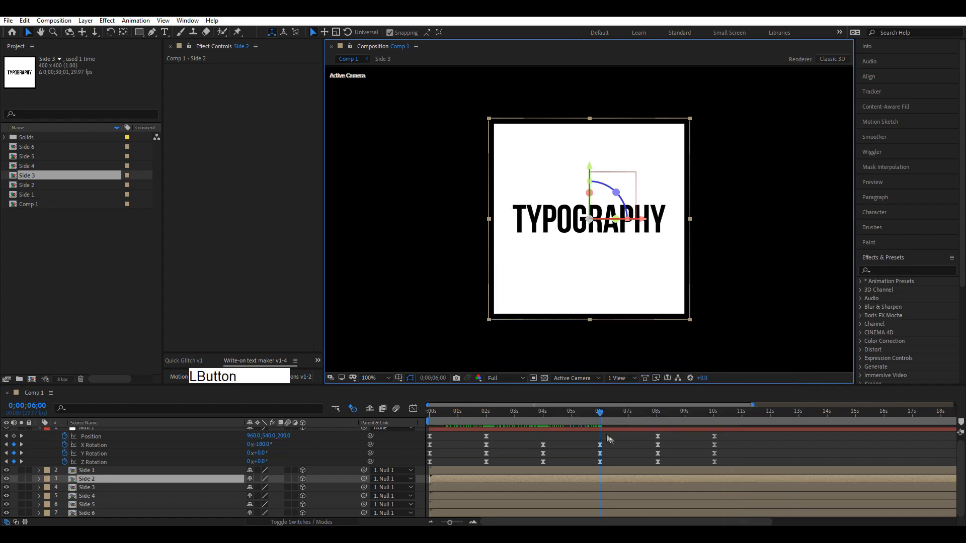
- With the frame at 0;00;08;01 showing, set the Side 1 layer's Z Rotation to -90° and collapse its properties
{"action": "left_click_drag", "start_coordinate": [599, 415], "coordinate": [657, 425]}
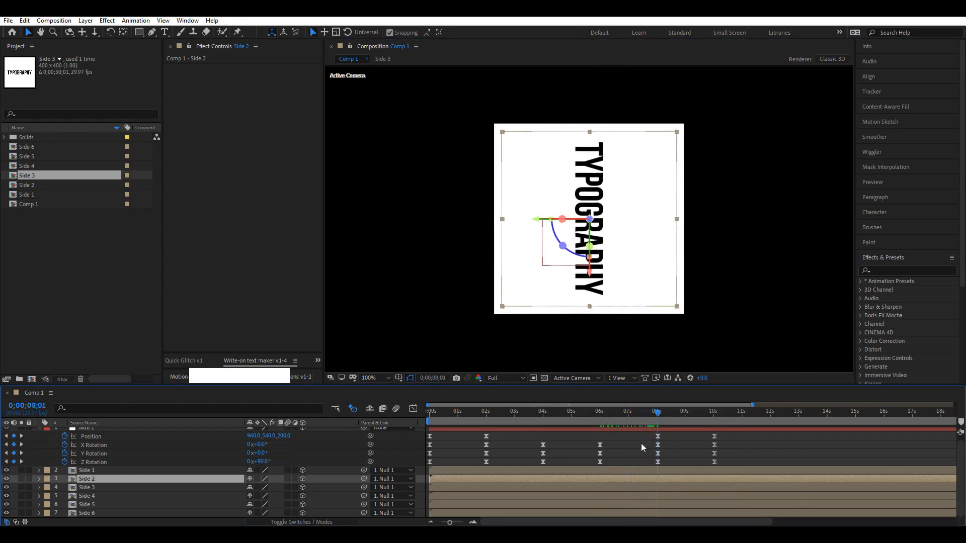
{"action": "left_click", "coordinate": [87, 470]}
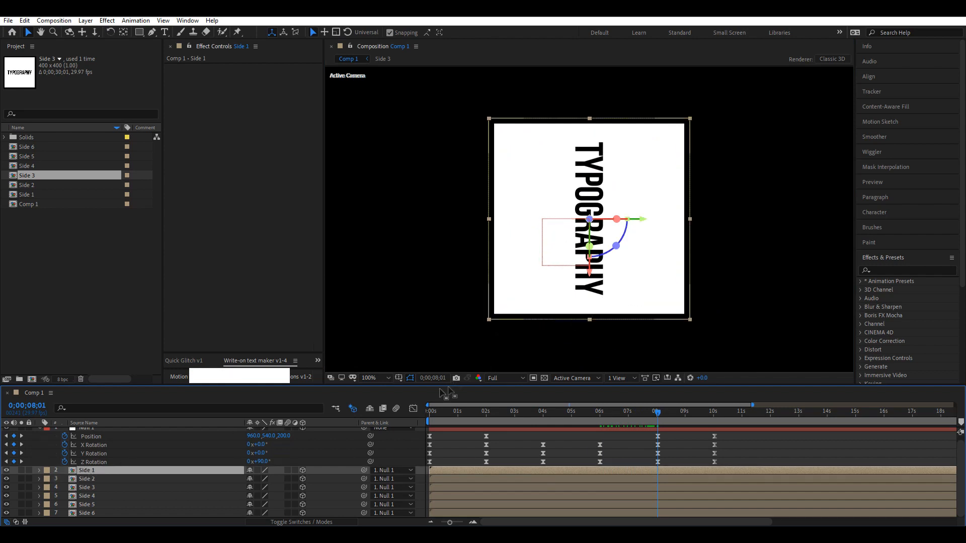
{"action": "key", "text": "r"}
{"action": "left_click_drag", "start_coordinate": [261, 505], "coordinate": [206, 492]}
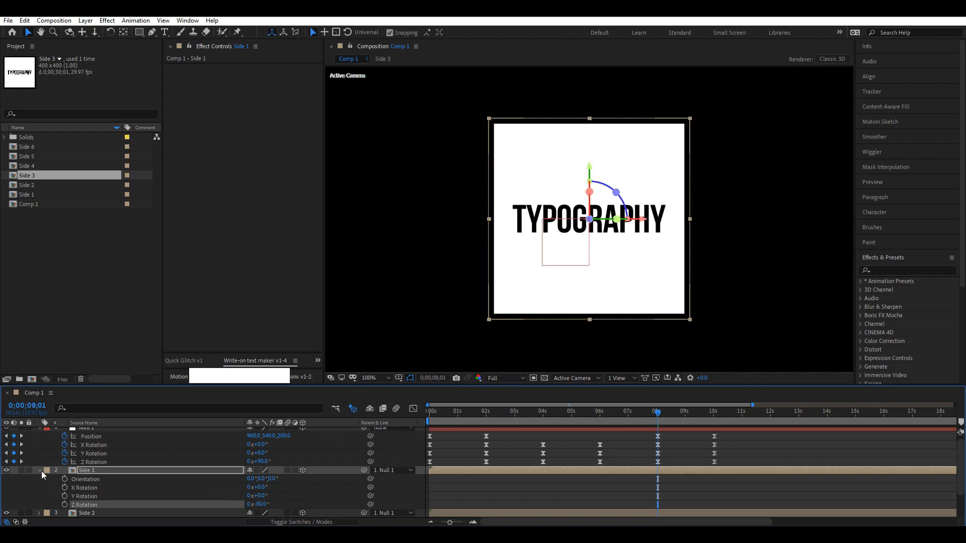
{"action": "left_click", "coordinate": [40, 470]}
- Fit the whole cube in view, deselect the layers and preview the animation from the start
{"action": "scroll", "coordinate": [662, 249], "scroll_direction": "down", "scroll_amount": 1}
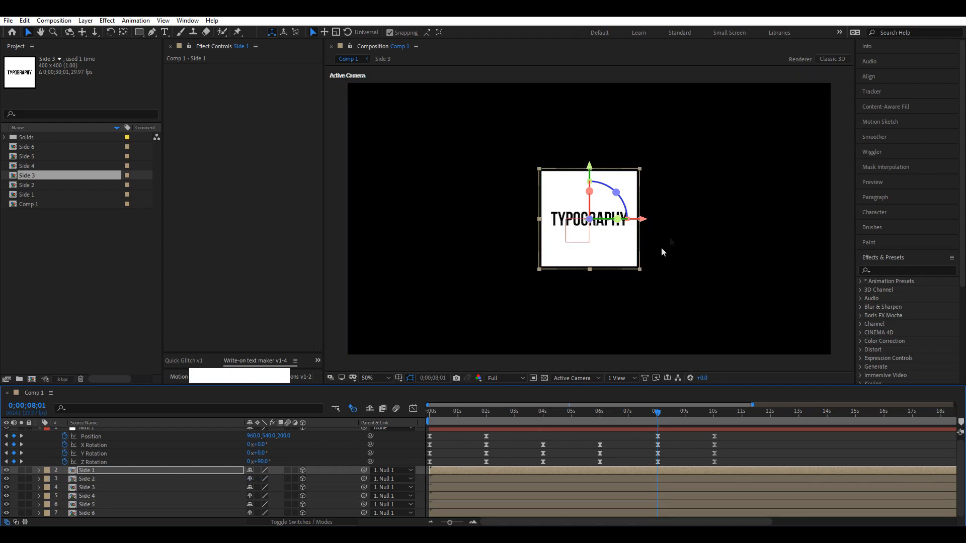
{"action": "left_click", "coordinate": [669, 439]}
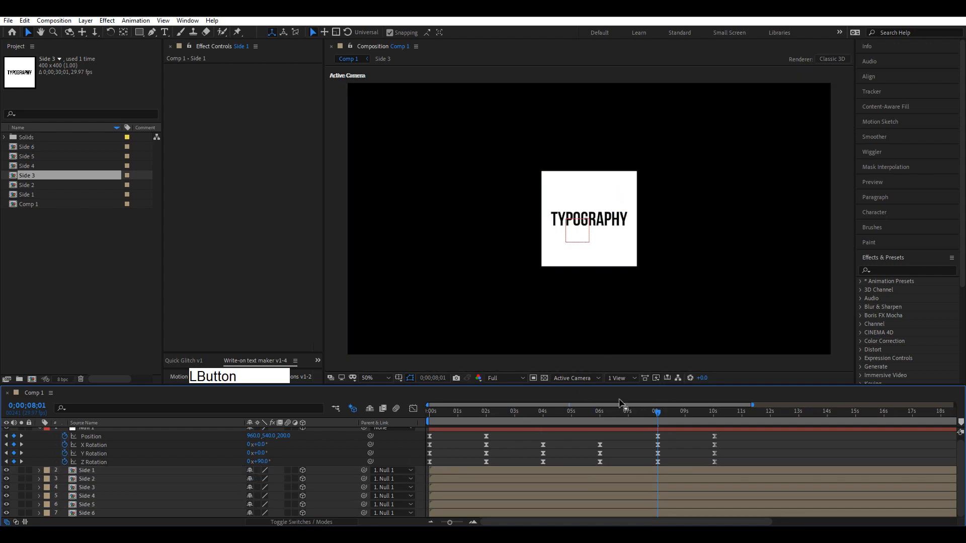
{"action": "left_click_drag", "start_coordinate": [432, 413], "coordinate": [395, 418]}
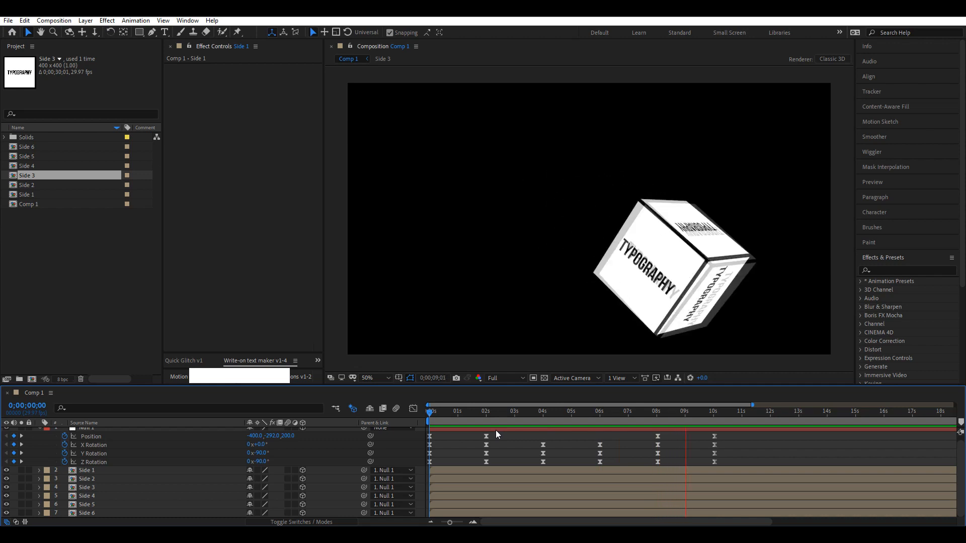
- Keyframe the Side 1 layer's Z Rotation with 0° at the 4-second frame and -90° at the 6-second frame
{"action": "left_click", "coordinate": [484, 414]}
{"action": "left_click", "coordinate": [87, 471]}
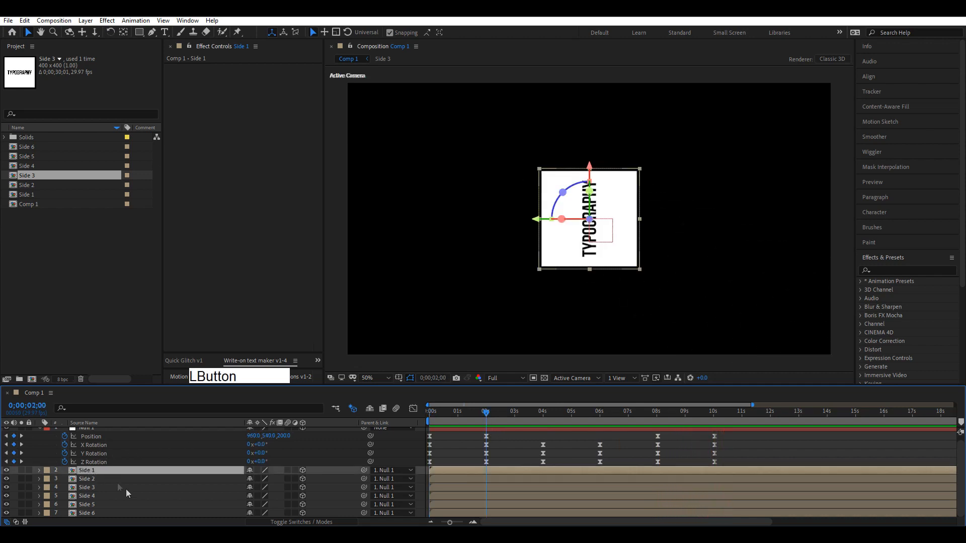
{"action": "key", "text": "r"}
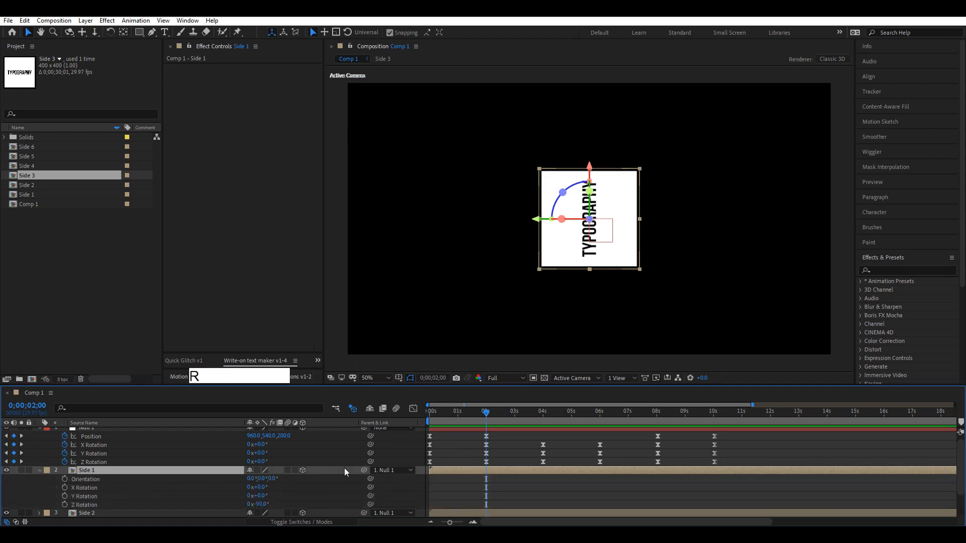
{"action": "left_click_drag", "start_coordinate": [487, 413], "coordinate": [543, 421]}
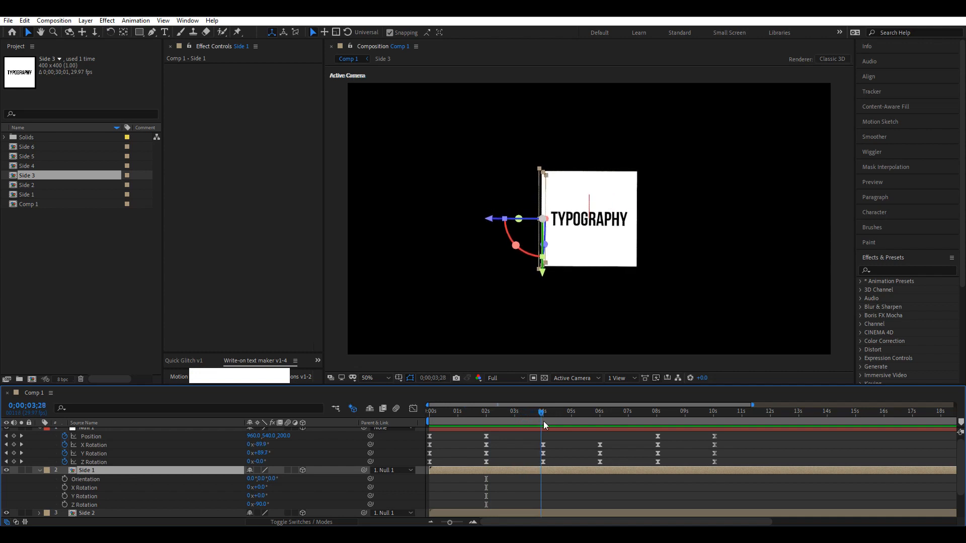
{"action": "left_click", "coordinate": [65, 504]}
{"action": "left_click", "coordinate": [599, 413]}
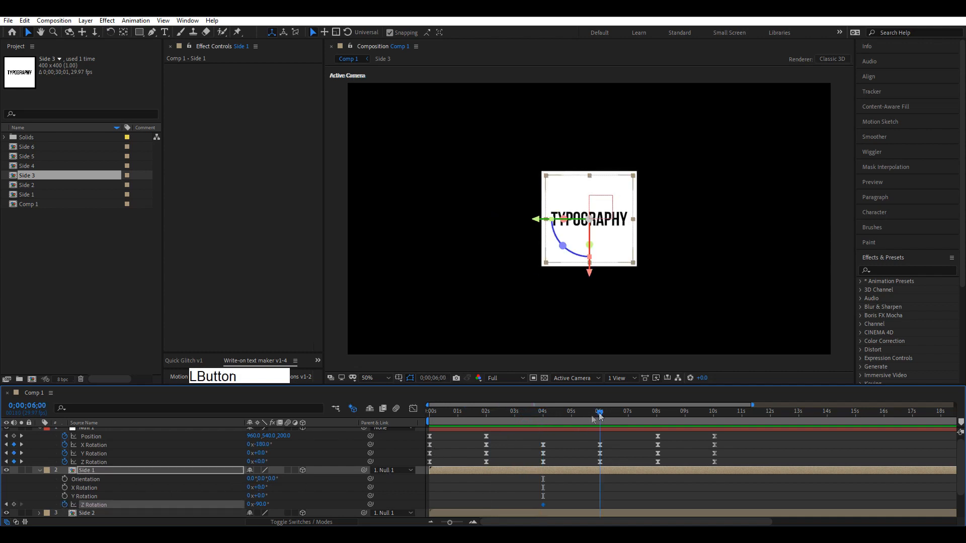
{"action": "left_click", "coordinate": [581, 488]}
{"action": "left_click", "coordinate": [542, 413]}
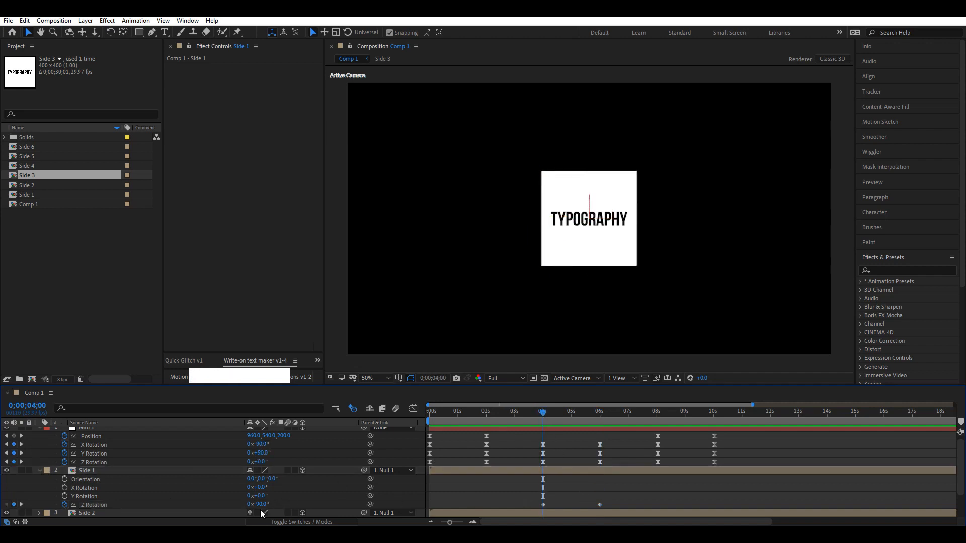
{"action": "type", "text": "0"}
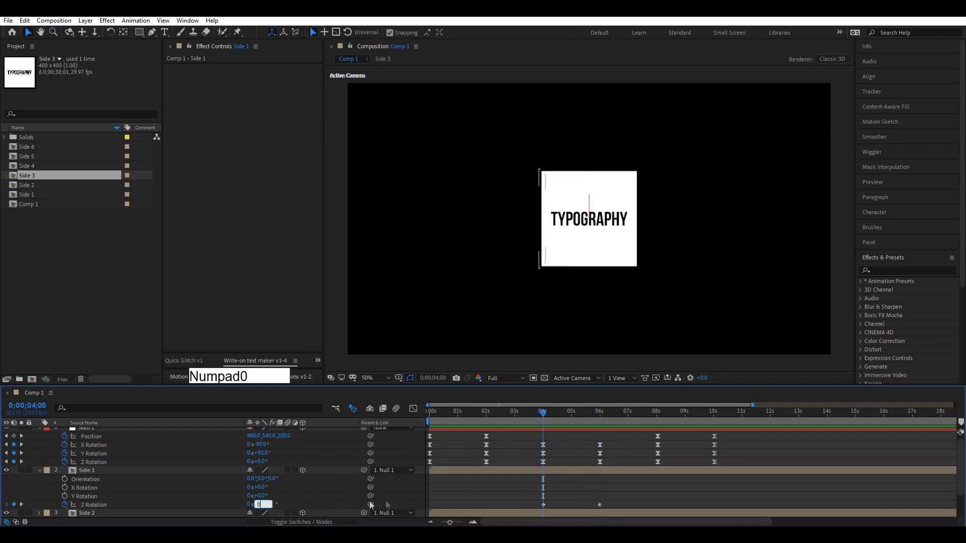
{"action": "left_click", "coordinate": [492, 481]}
- Move Side 1's two Z Rotation keyframes close together at 0;00;04;26 so the text switches orientation instantly
{"action": "mouse_move", "coordinate": [546, 412]}
{"action": "left_mouse_down"}
{"action": "mouse_move", "coordinate": [512, 413]}
{"action": "mouse_move", "coordinate": [597, 414]}
{"action": "mouse_move", "coordinate": [545, 413]}
{"action": "left_mouse_up"}
{"action": "left_click_drag", "start_coordinate": [570, 419], "coordinate": [569, 421]}
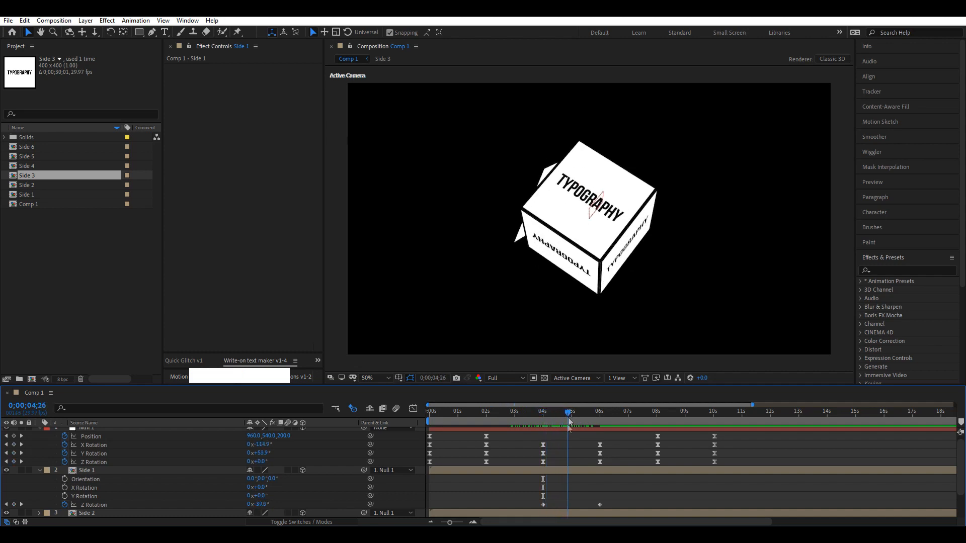
{"action": "left_click_drag", "start_coordinate": [543, 504], "coordinate": [569, 505]}
{"action": "left_click_drag", "start_coordinate": [449, 522], "coordinate": [463, 522]}
{"action": "left_click_drag", "start_coordinate": [768, 511], "coordinate": [774, 514]}
{"action": "left_click_drag", "start_coordinate": [706, 507], "coordinate": [710, 508]}
{"action": "left_click_drag", "start_coordinate": [462, 522], "coordinate": [445, 523]}
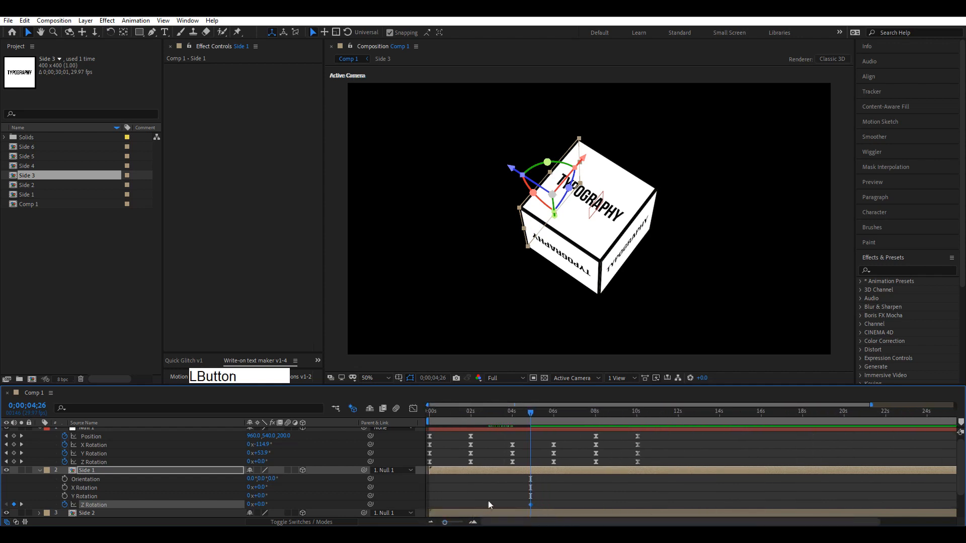
- Preview the cube animation from the start and collapse the properties of Side 1 and Null 1
{"action": "left_click", "coordinate": [518, 440]}
{"action": "left_click_drag", "start_coordinate": [506, 419], "coordinate": [418, 442]}
{"action": "key", "text": "space"}
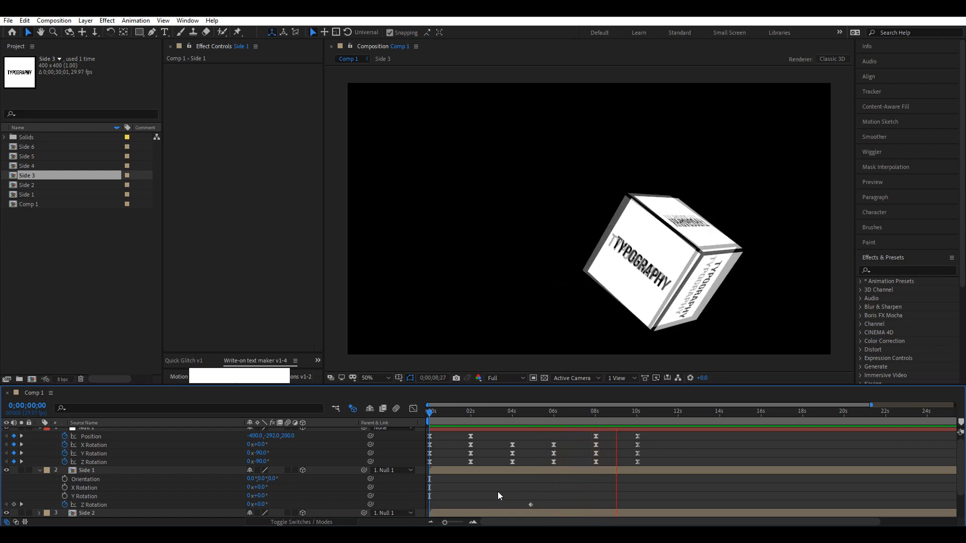
{"action": "left_click", "coordinate": [40, 471]}
{"action": "left_click", "coordinate": [41, 432]}
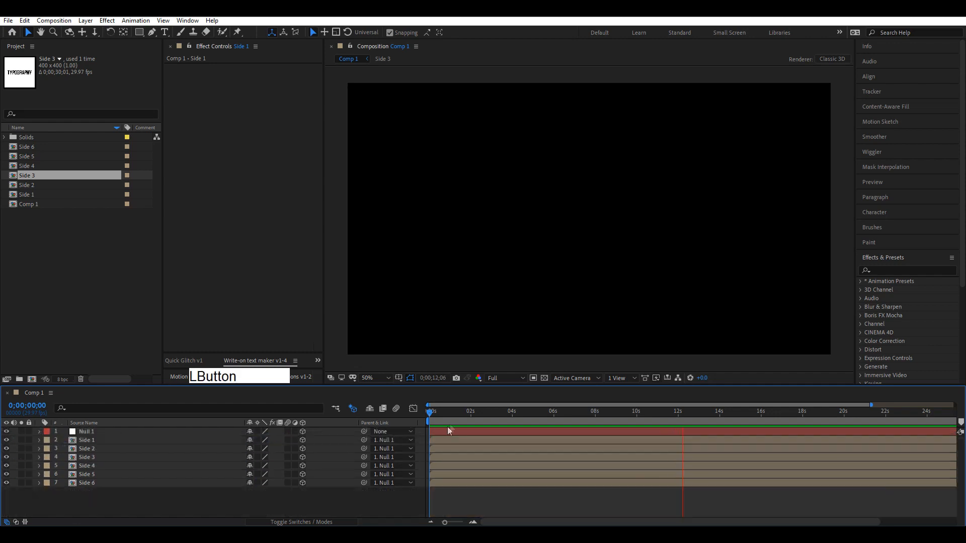
- At 0;00;05;07, identify the layer of the cube face with upside-down text and reveal the rotation properties of Side 5
{"action": "left_click", "coordinate": [519, 414]}
{"action": "left_click_drag", "start_coordinate": [538, 425], "coordinate": [546, 428]}
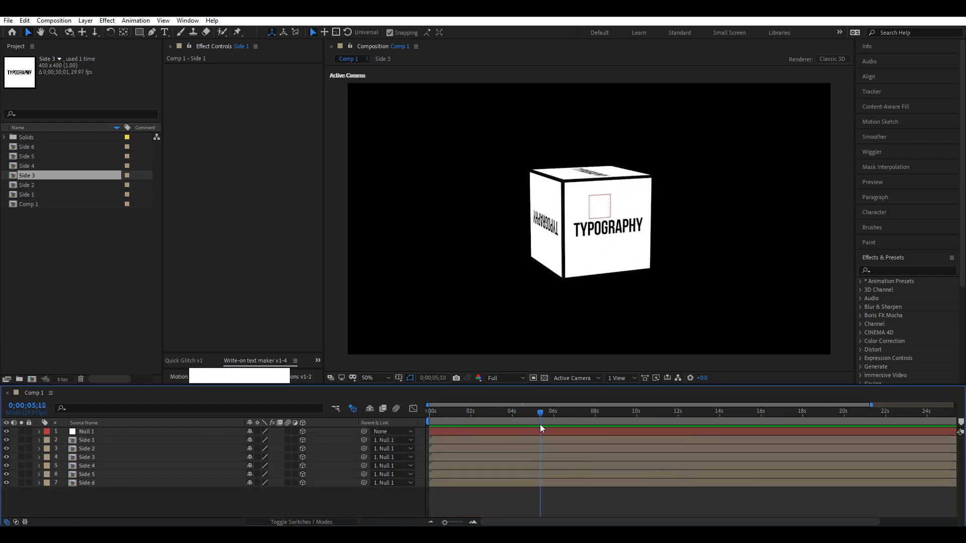
{"action": "left_click", "coordinate": [551, 277]}
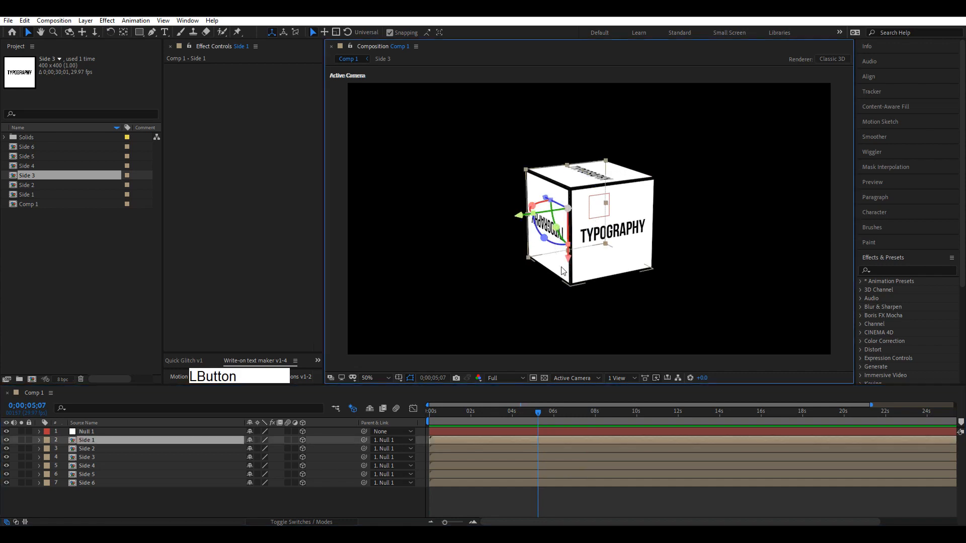
{"action": "left_click", "coordinate": [102, 466]}
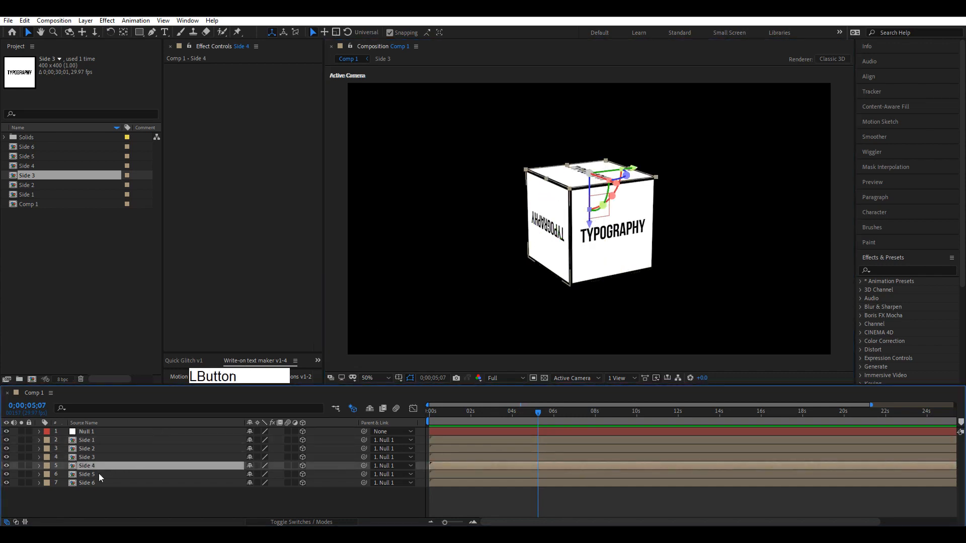
{"action": "left_click", "coordinate": [99, 475]}
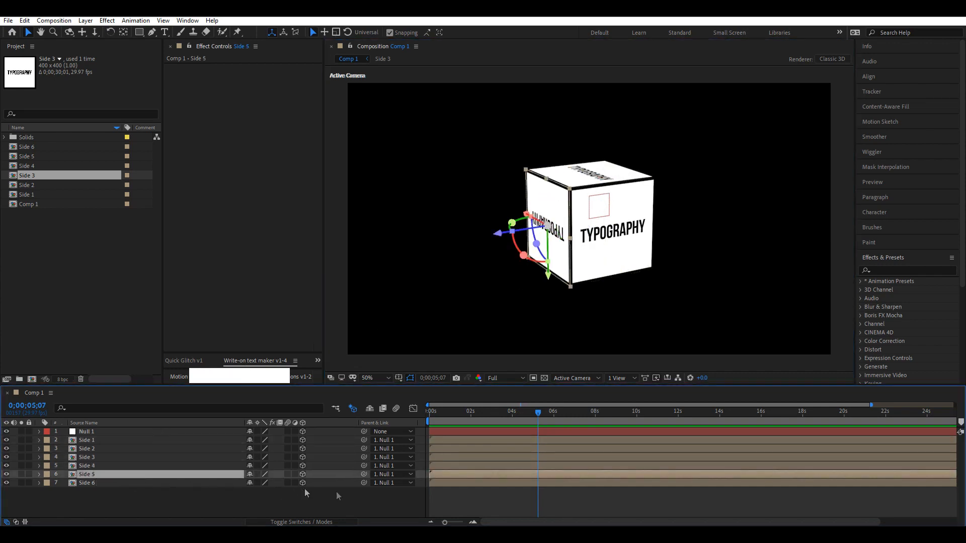
{"action": "key", "text": "r"}
- Add Z Rotation keyframes of 0° to the Side 5 layer at 0;00;02;24 and one frame earlier
{"action": "left_click_drag", "start_coordinate": [527, 416], "coordinate": [487, 419]}
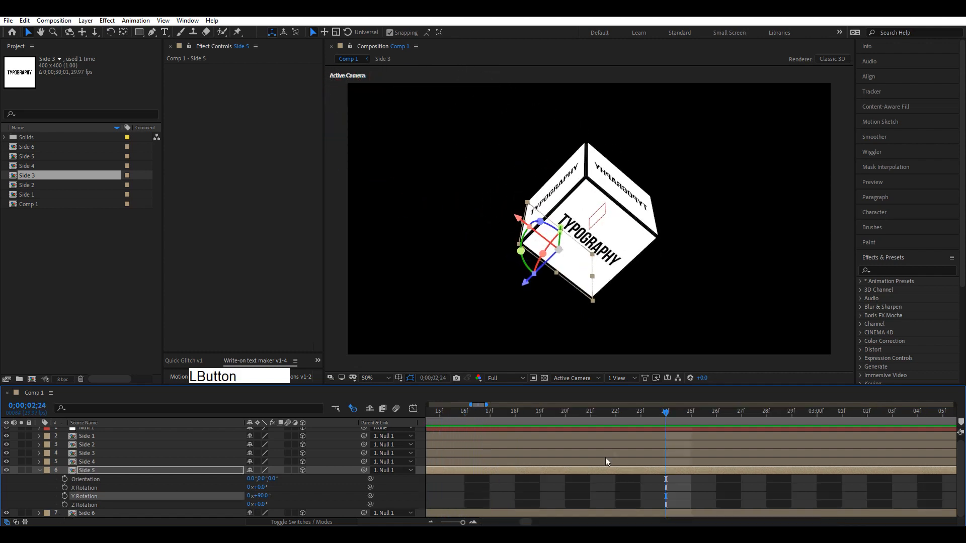
{"action": "left_click", "coordinate": [65, 505]}
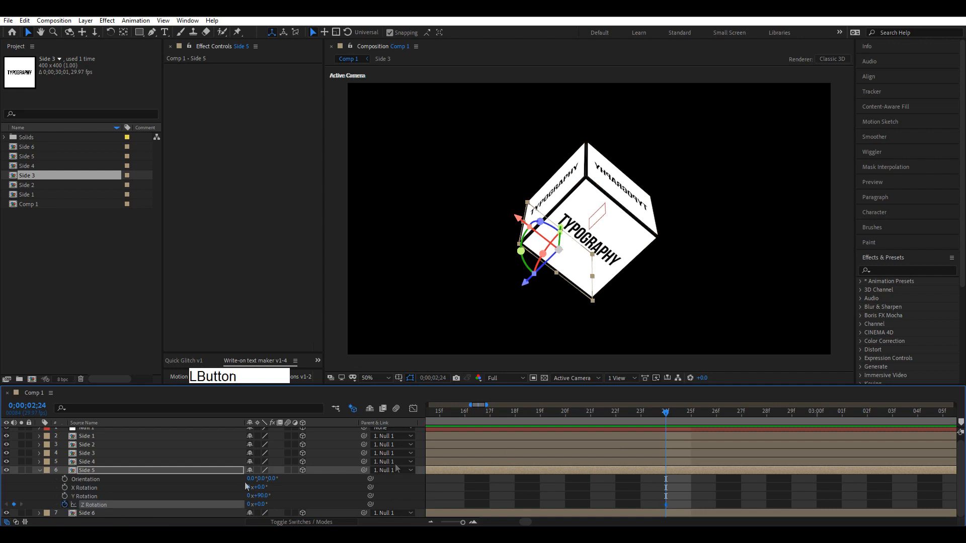
{"action": "left_click", "coordinate": [639, 415]}
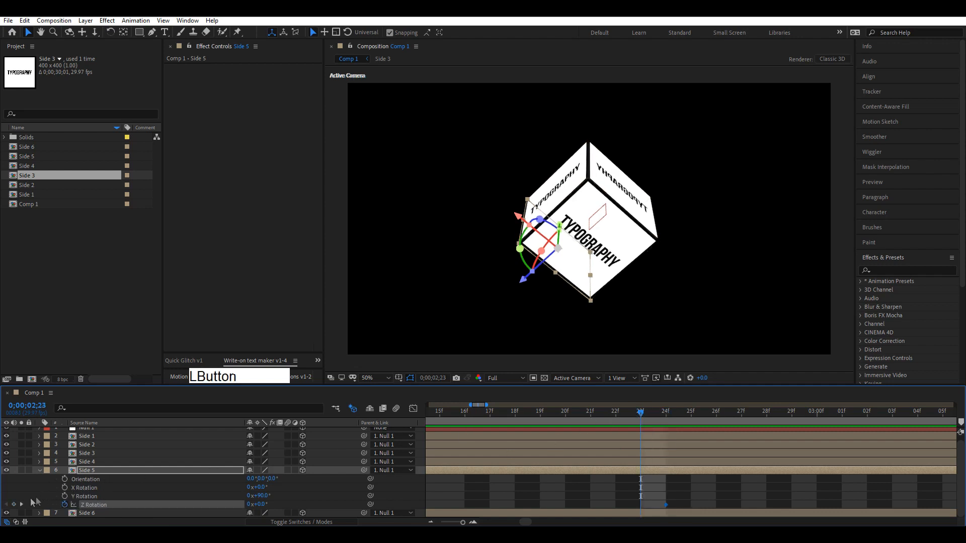
{"action": "left_click", "coordinate": [652, 417]}
{"action": "left_click_drag", "start_coordinate": [687, 422], "coordinate": [867, 421]}
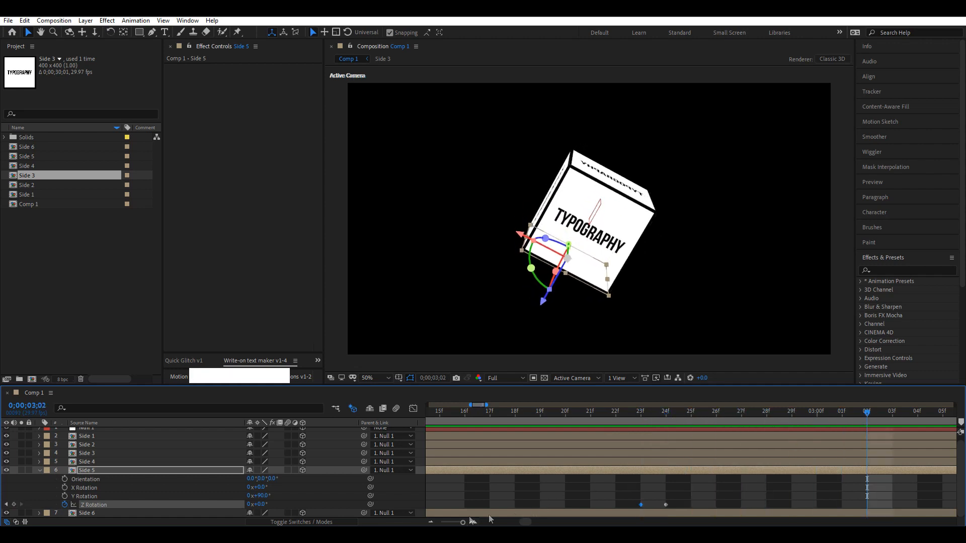
- At 0;00;05;05, set Side 5's Z Rotation to 180° and move the new keyframe back beside the earlier ones
{"action": "left_click_drag", "start_coordinate": [463, 523], "coordinate": [444, 523]}
{"action": "left_click_drag", "start_coordinate": [488, 418], "coordinate": [529, 422]}
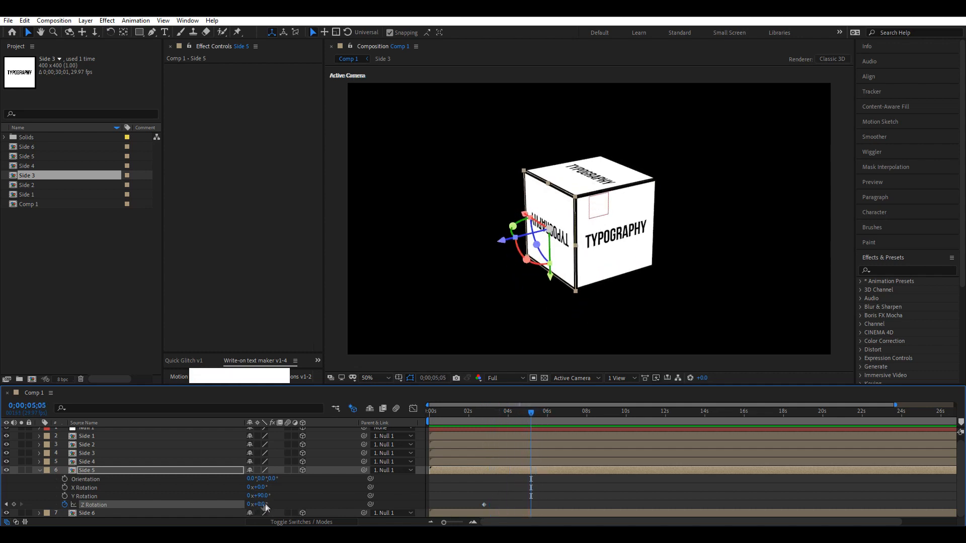
{"action": "left_click_drag", "start_coordinate": [267, 504], "coordinate": [356, 510]}
{"action": "left_click_drag", "start_coordinate": [531, 504], "coordinate": [484, 504]}
{"action": "left_click", "coordinate": [456, 479]}
- Preview the animation from the start and inspect Side 5's orientation switch around 0;00;02;27
{"action": "left_click_drag", "start_coordinate": [449, 414], "coordinate": [239, 450]}
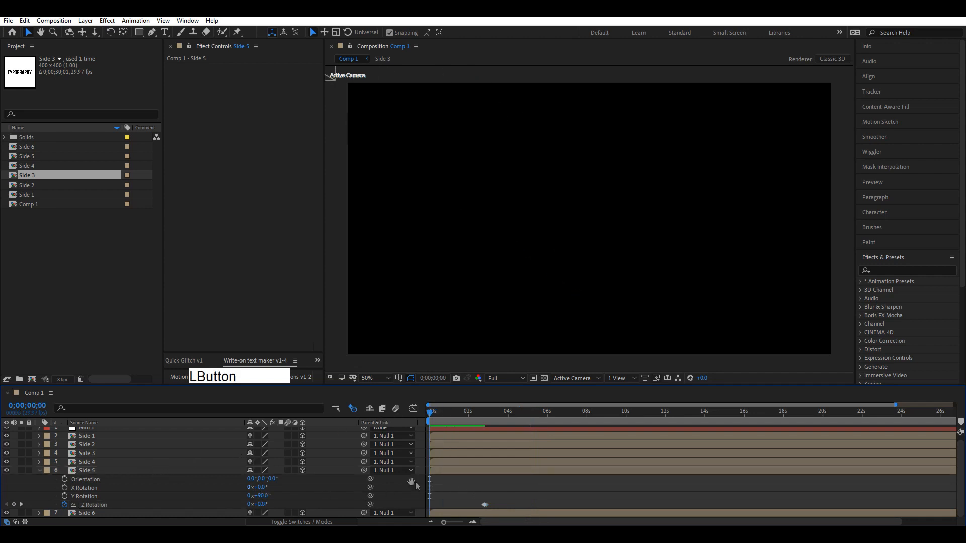
{"action": "key", "text": "space"}
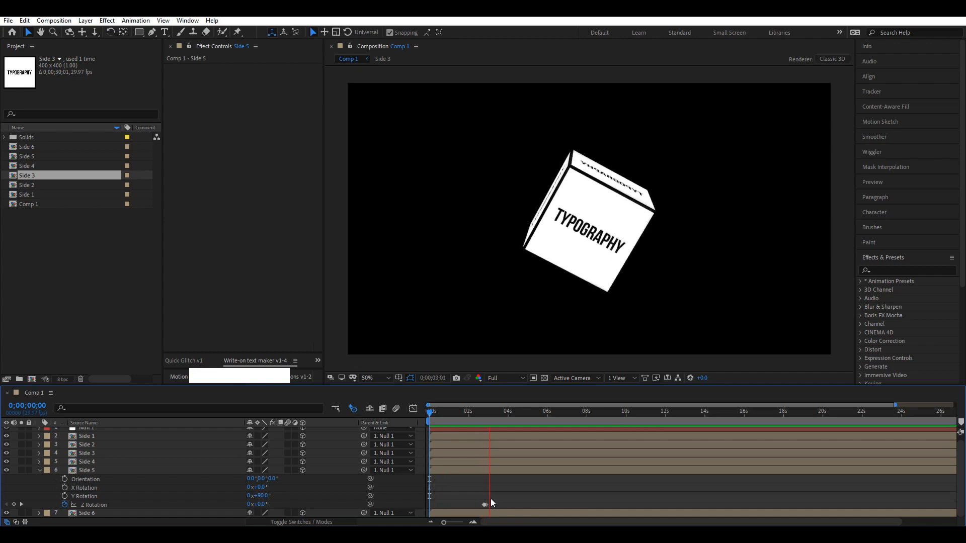
{"action": "left_click", "coordinate": [484, 412]}
{"action": "left_click_drag", "start_coordinate": [484, 415], "coordinate": [486, 414]}
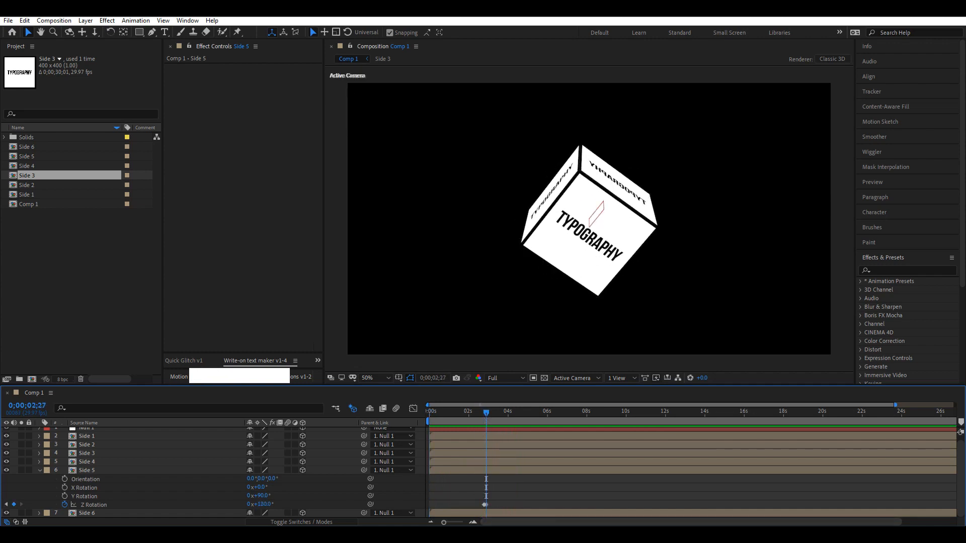
- Move Side 5's 180° Z Rotation keyframe to 0;00;02;24, directly one frame after the 0° keyframe
{"action": "left_click_drag", "start_coordinate": [444, 523], "coordinate": [463, 522]}
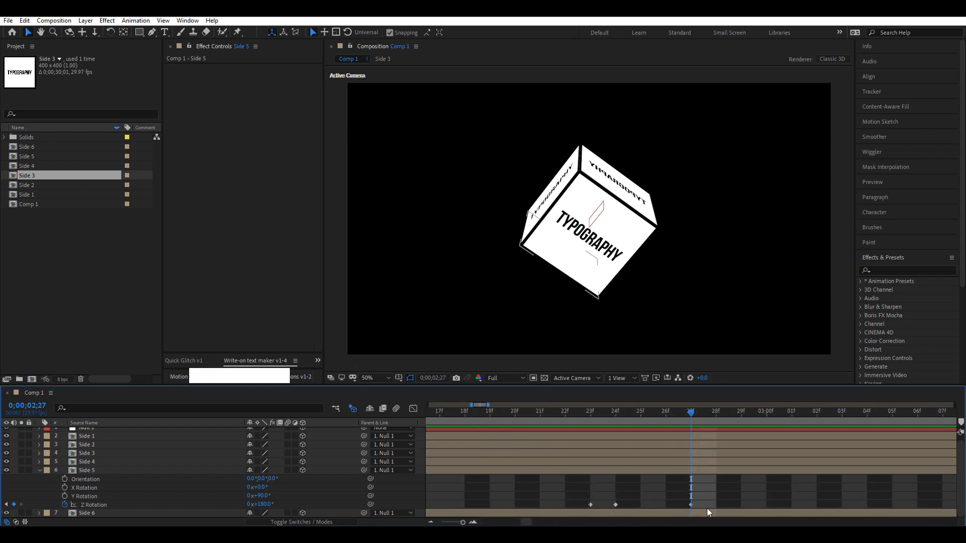
{"action": "left_click_drag", "start_coordinate": [690, 505], "coordinate": [615, 505]}
{"action": "left_click", "coordinate": [575, 414]}
{"action": "left_click_drag", "start_coordinate": [576, 415], "coordinate": [666, 429]}
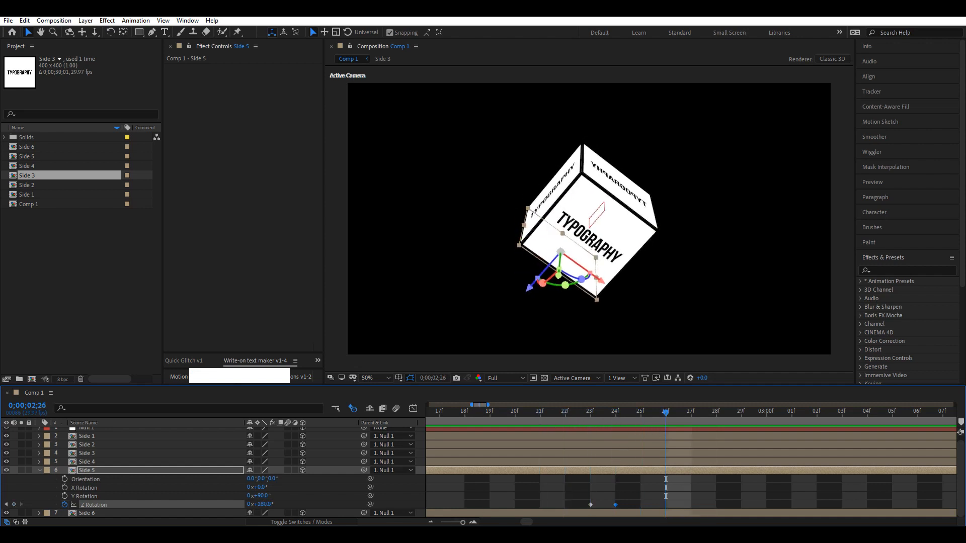
{"action": "left_click_drag", "start_coordinate": [462, 523], "coordinate": [441, 523]}
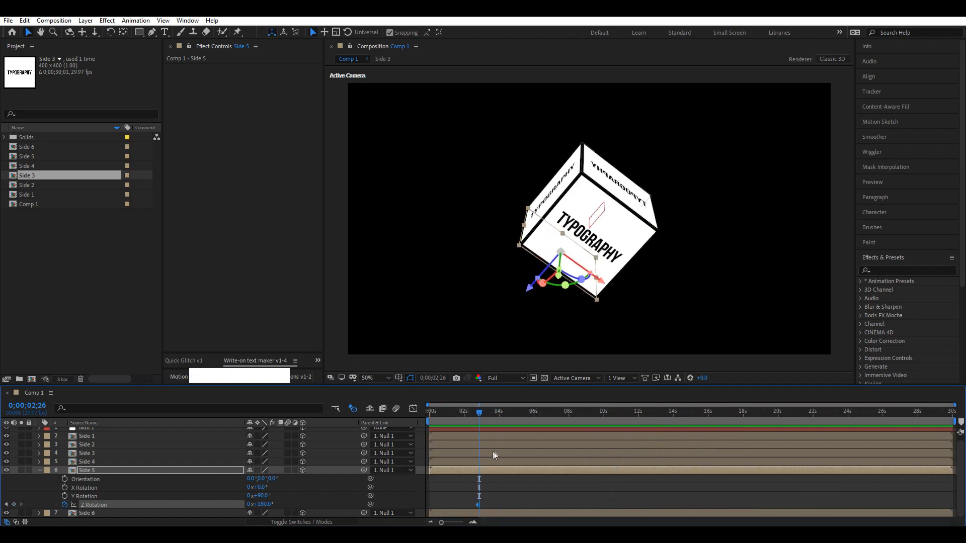
- Trim Comp 1 to a work area ending at 0;00;10;00
{"action": "scroll", "coordinate": [493, 456], "scroll_direction": "up", "scroll_amount": 1}
{"action": "left_click", "coordinate": [604, 422]}
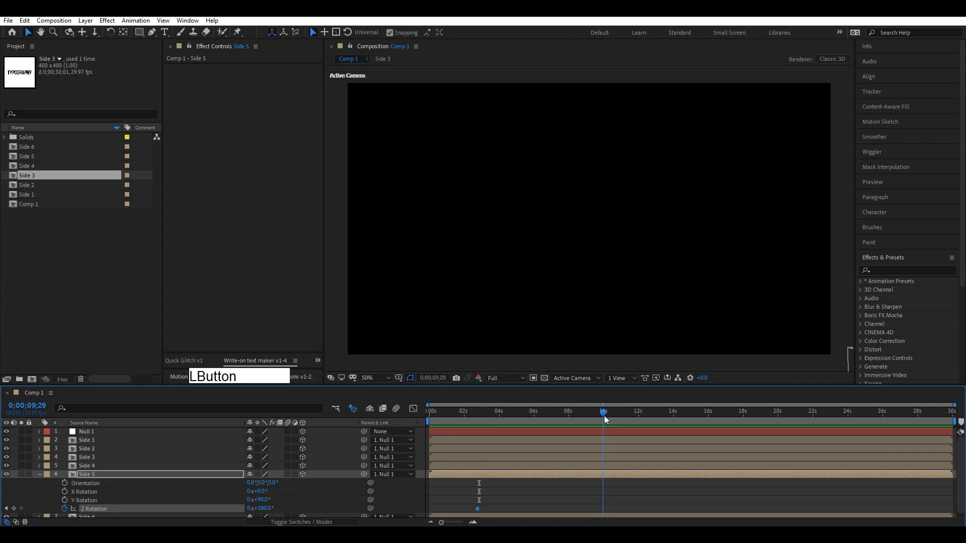
{"action": "right_click", "coordinate": [592, 439]}
{"action": "left_click", "coordinate": [621, 451]}
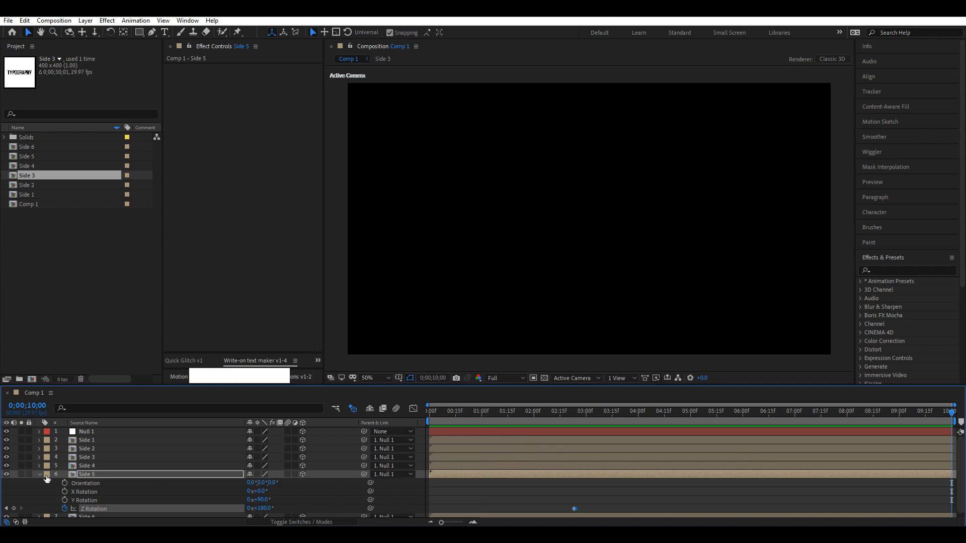
- Collapse the Side 5 layer's properties and preview the cube animation from the start
{"action": "left_click", "coordinate": [40, 474]}
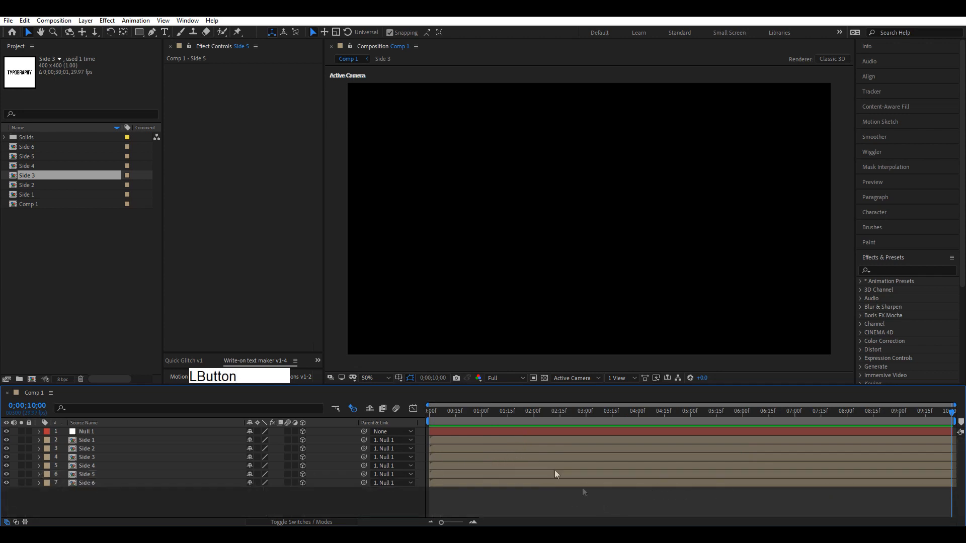
{"action": "key", "text": "space"}
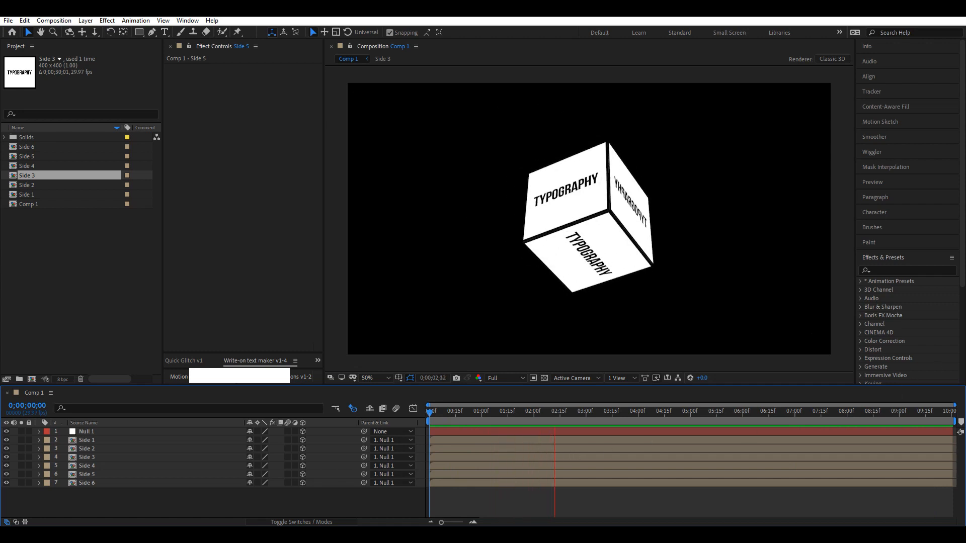
{"action": "left_click", "coordinate": [377, 405]}
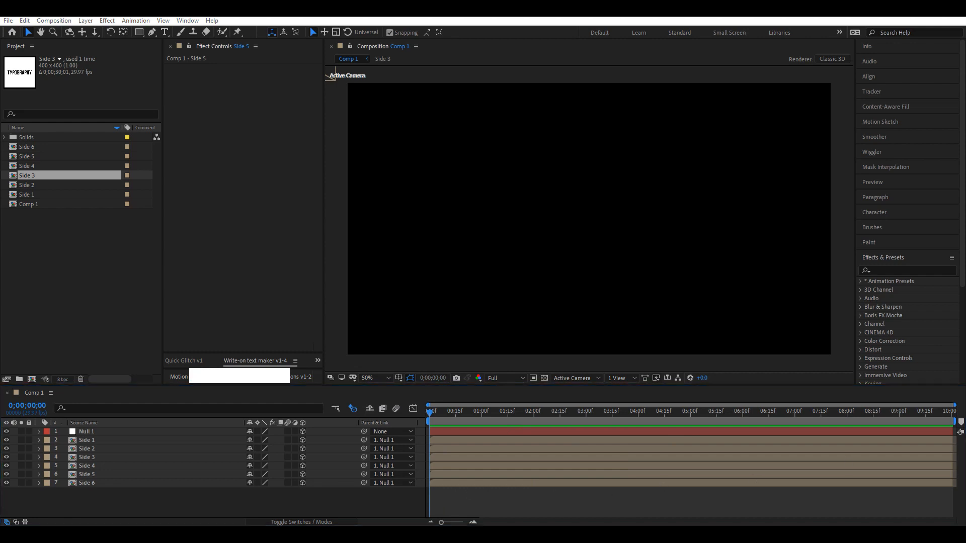
- Open the Side 1 composition, duplicate its Typography text layer and place the copy directly above the original text
{"action": "double_click", "coordinate": [87, 440]}
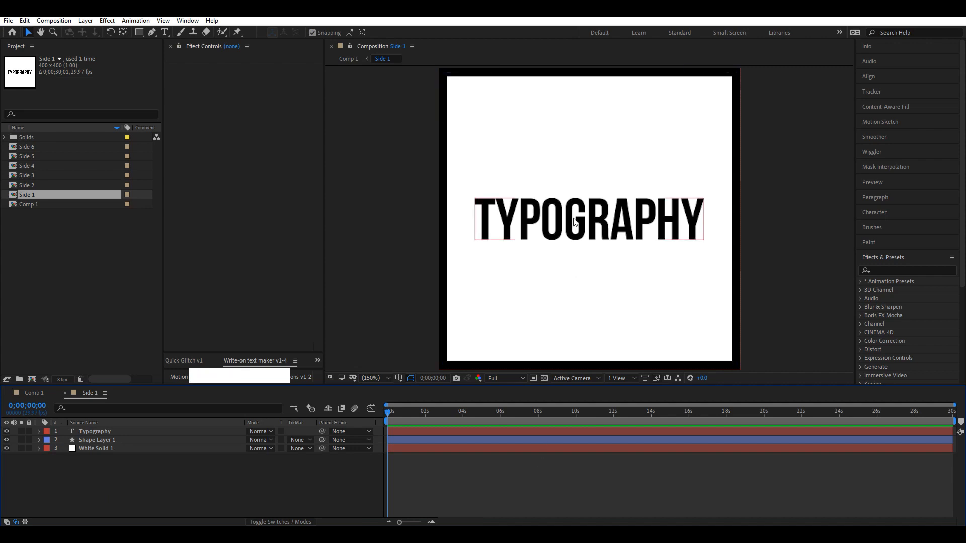
{"action": "left_click", "coordinate": [567, 234]}
{"action": "scroll", "coordinate": [573, 237], "scroll_direction": "down", "scroll_amount": 1}
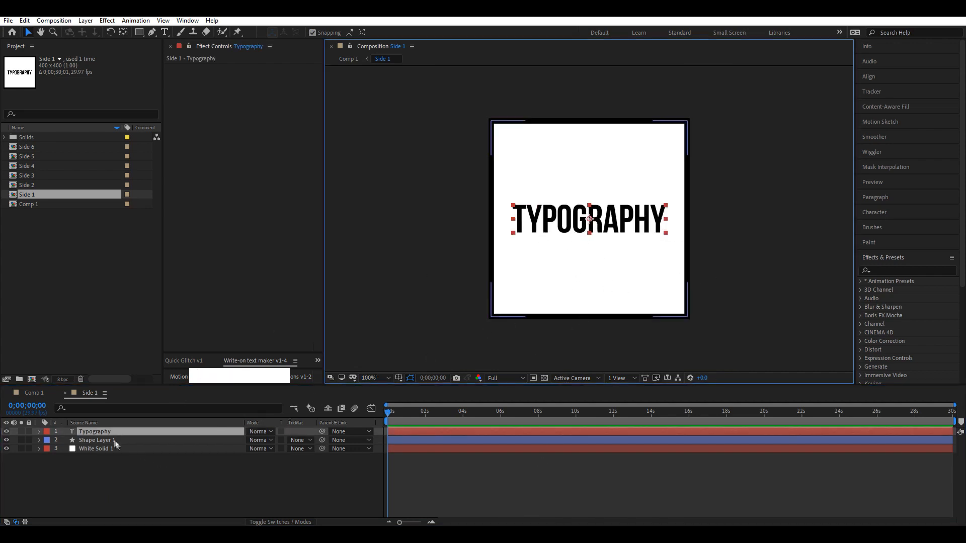
{"action": "key", "text": "ctrl+d"}
{"action": "left_click_drag", "start_coordinate": [553, 233], "coordinate": [553, 161]}
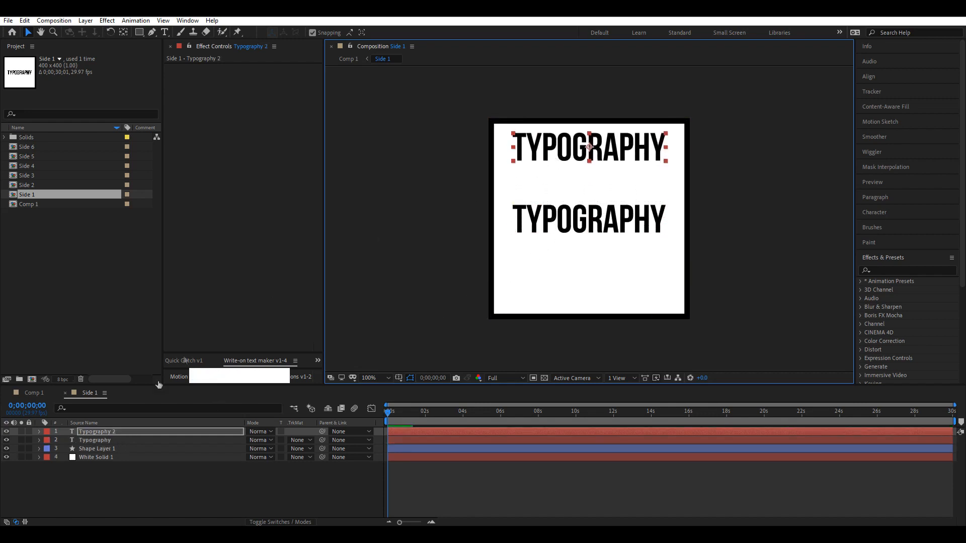
{"action": "left_click", "coordinate": [110, 434]}
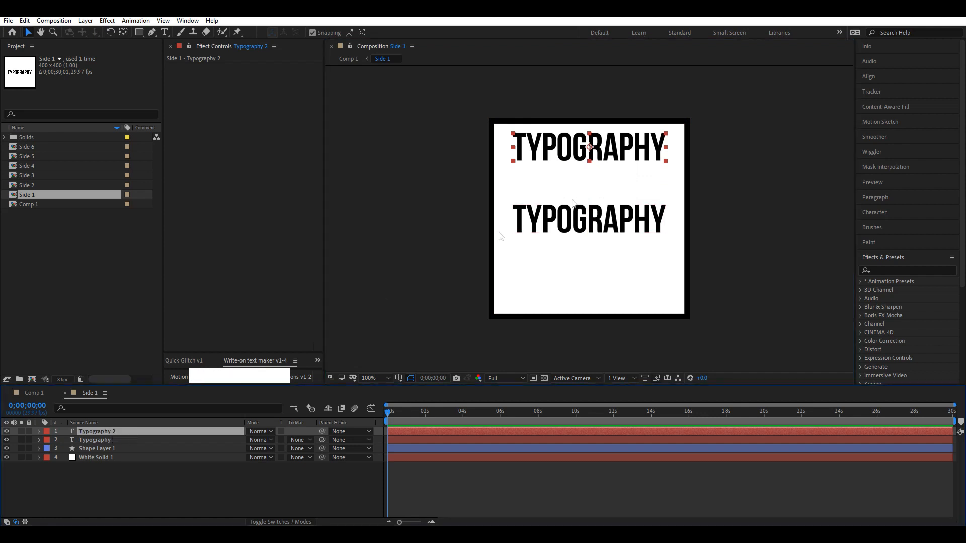
{"action": "left_click_drag", "start_coordinate": [595, 155], "coordinate": [594, 190]}
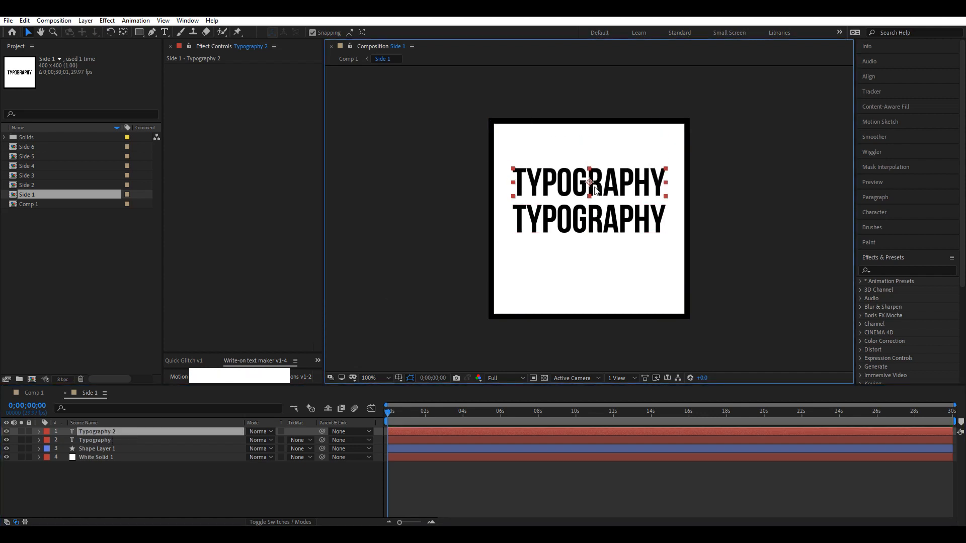
- Move both Typography text layers together down to the bottom of the white square
{"action": "left_click", "coordinate": [112, 441]}
{"action": "left_click", "coordinate": [114, 433], "text": "shift"}
{"action": "left_click_drag", "start_coordinate": [562, 218], "coordinate": [578, 288]}
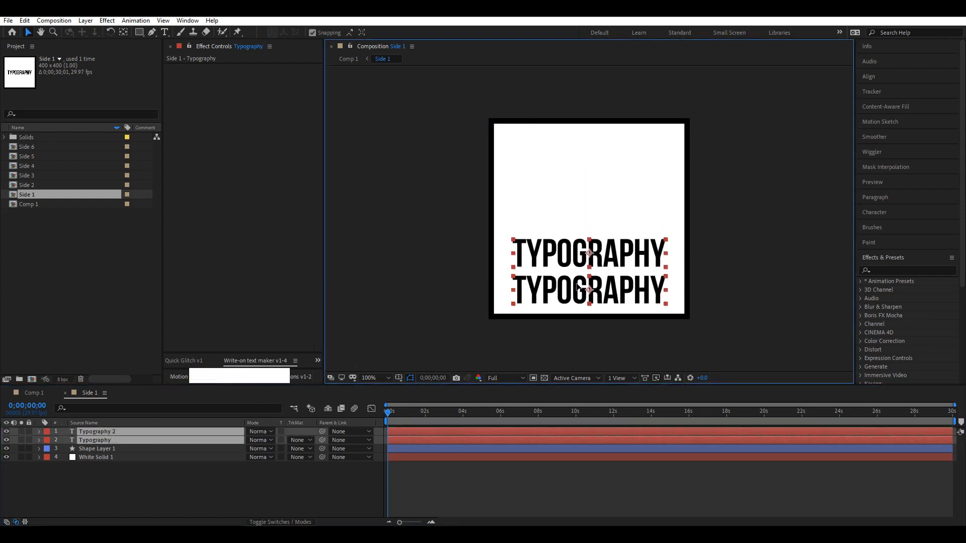
{"action": "left_click", "coordinate": [130, 479]}
- Duplicate both text layers together, keep the copies at the top of the stack and place them above the existing two lines
{"action": "left_click", "coordinate": [113, 441]}
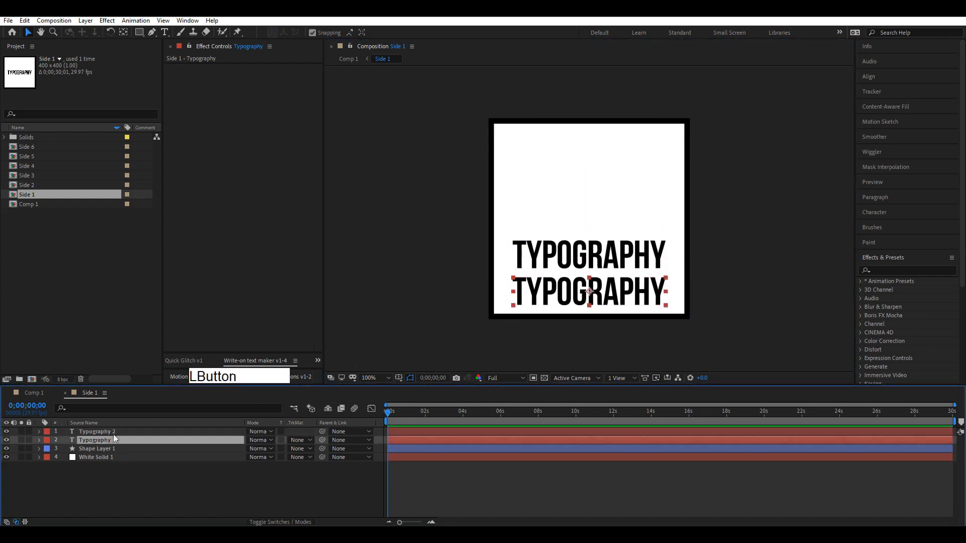
{"action": "left_click", "coordinate": [113, 432], "text": "shift"}
{"action": "key", "text": "ctrl+d"}
{"action": "left_click_drag", "start_coordinate": [118, 447], "coordinate": [116, 441]}
{"action": "left_click_drag", "start_coordinate": [634, 276], "coordinate": [630, 202]}
{"action": "left_click", "coordinate": [133, 498]}
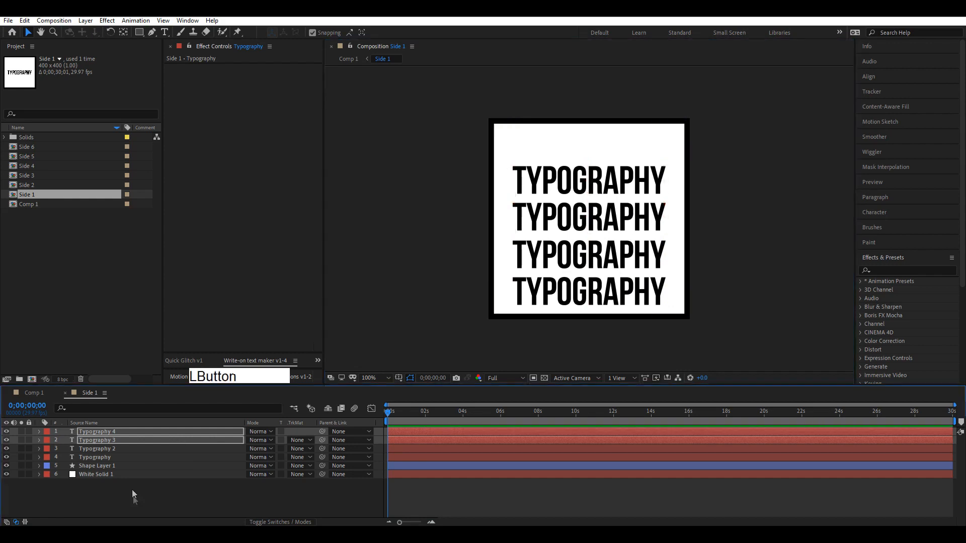
- Duplicate the Typography 4 layer and place the copy as a fifth line at the top of the square
{"action": "left_click", "coordinate": [122, 430]}
{"action": "key", "text": "ctrl+d"}
{"action": "left_click_drag", "start_coordinate": [603, 190], "coordinate": [615, 155]}
{"action": "key", "text": "Return"}
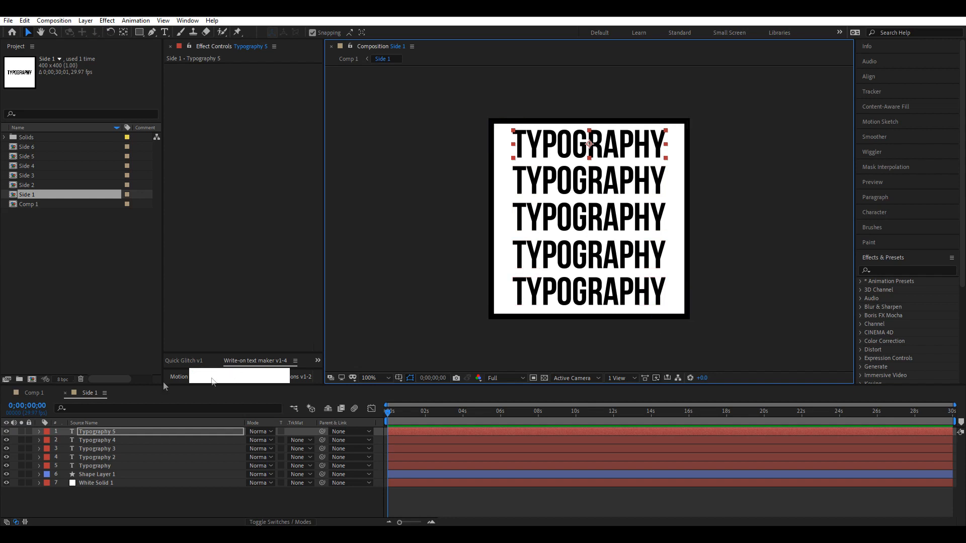
- Distribute the five Typography text layers evenly by their vertical centers and deselect them
{"action": "left_click", "coordinate": [94, 467]}
{"action": "left_click", "coordinate": [123, 433], "text": "shift"}
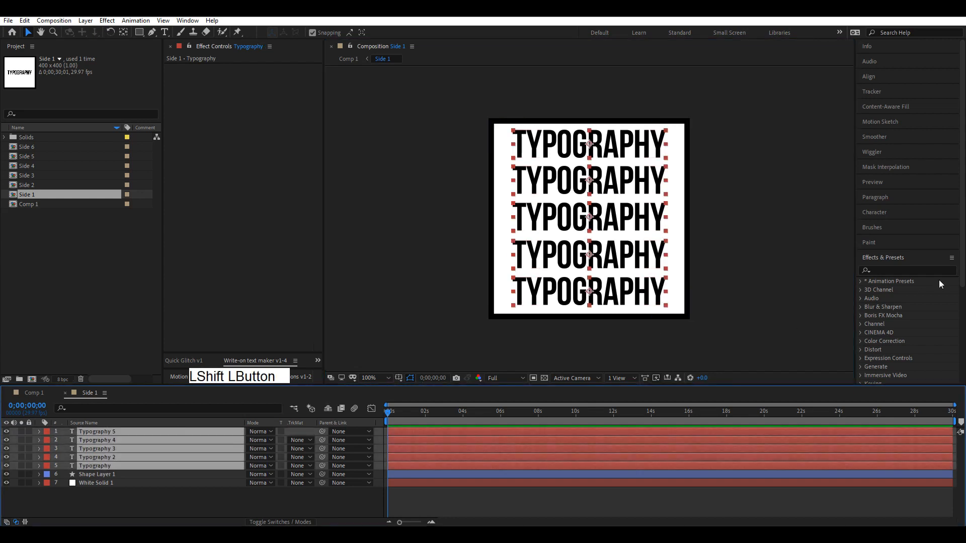
{"action": "left_click", "coordinate": [885, 257]}
{"action": "left_click", "coordinate": [876, 76]}
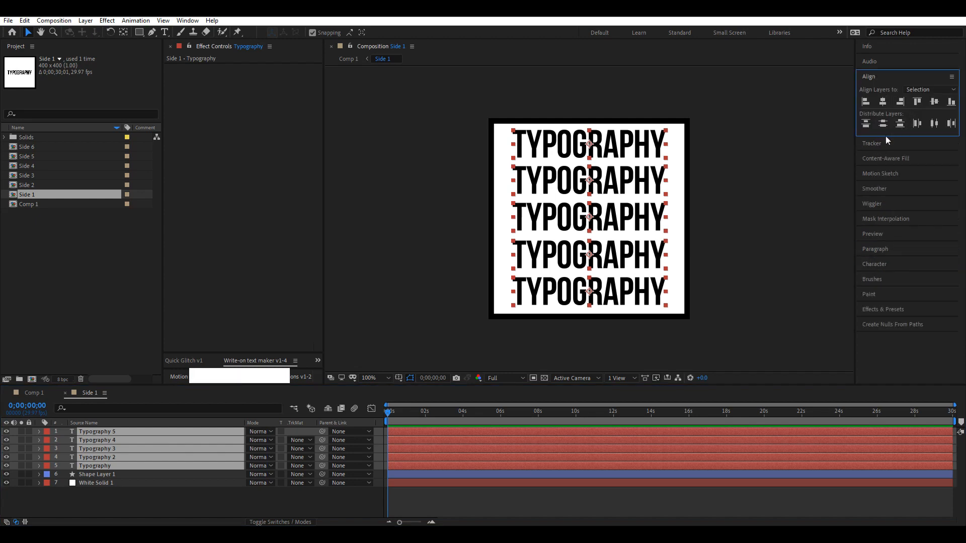
{"action": "left_click", "coordinate": [885, 126]}
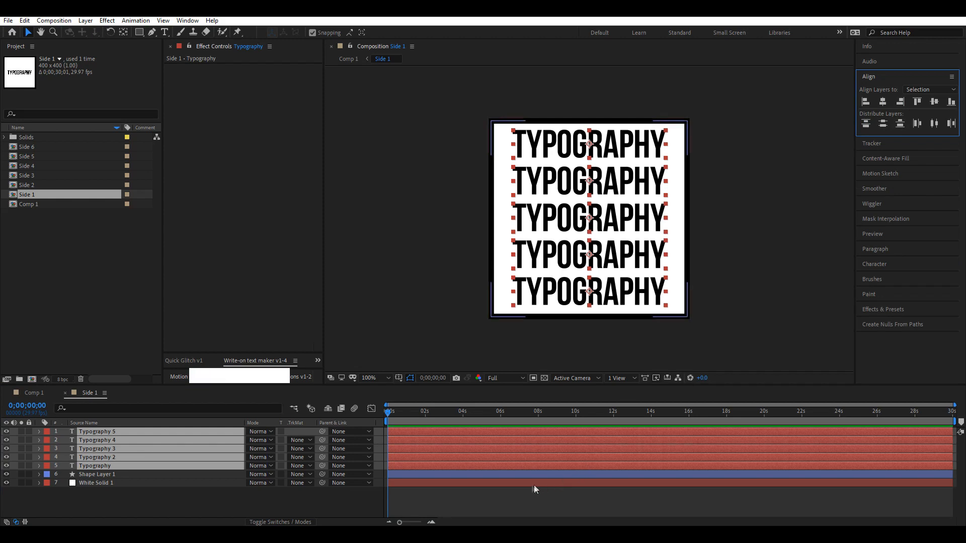
{"action": "left_click", "coordinate": [863, 310]}
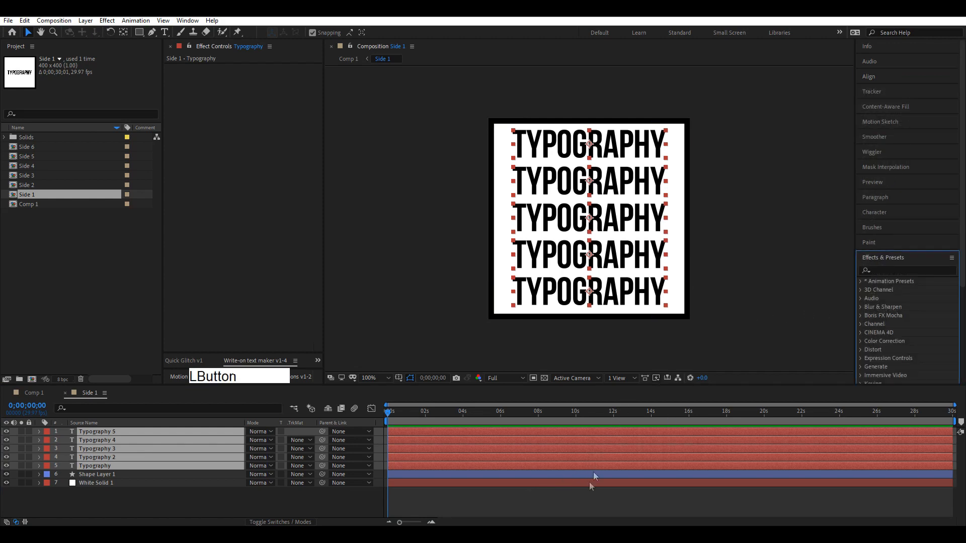
{"action": "left_click", "coordinate": [575, 494]}
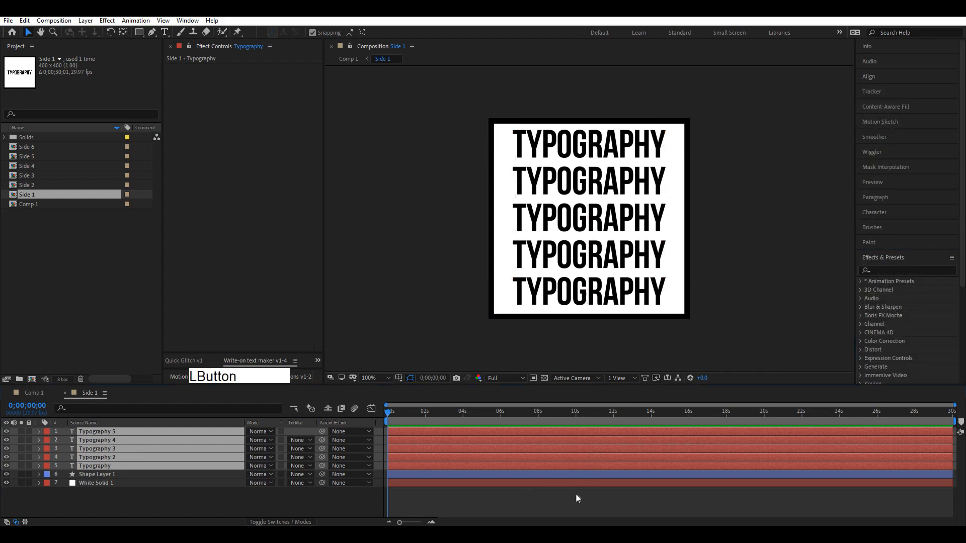
- Apply the Motion Tile effect to the bottom Typography text layer and set its Output Width to 200
{"action": "left_click", "coordinate": [887, 269]}
{"action": "type", "text": "motio"}
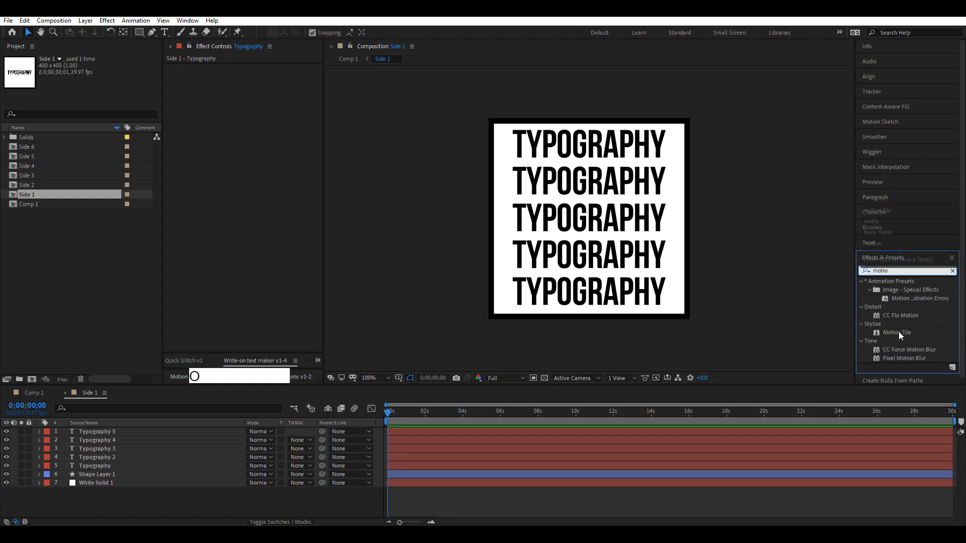
{"action": "left_click_drag", "start_coordinate": [899, 333], "coordinate": [105, 466]}
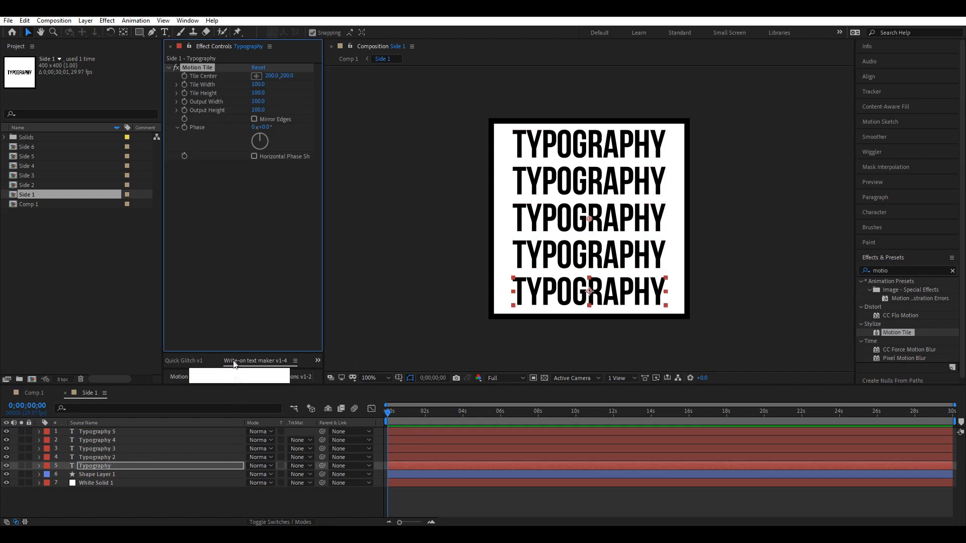
{"action": "left_click", "coordinate": [256, 101]}
{"action": "left_click", "coordinate": [271, 218]}
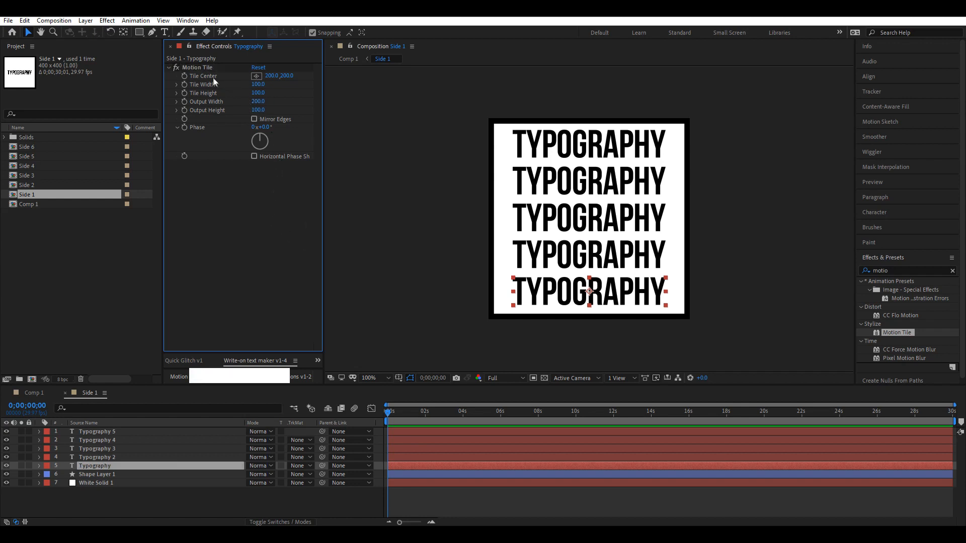
- Keyframe the bottom text's Tile Center at 200,200 at the start and with a larger horizontal value at 0;00;02;00, then check the scrolling
{"action": "left_click", "coordinate": [198, 68]}
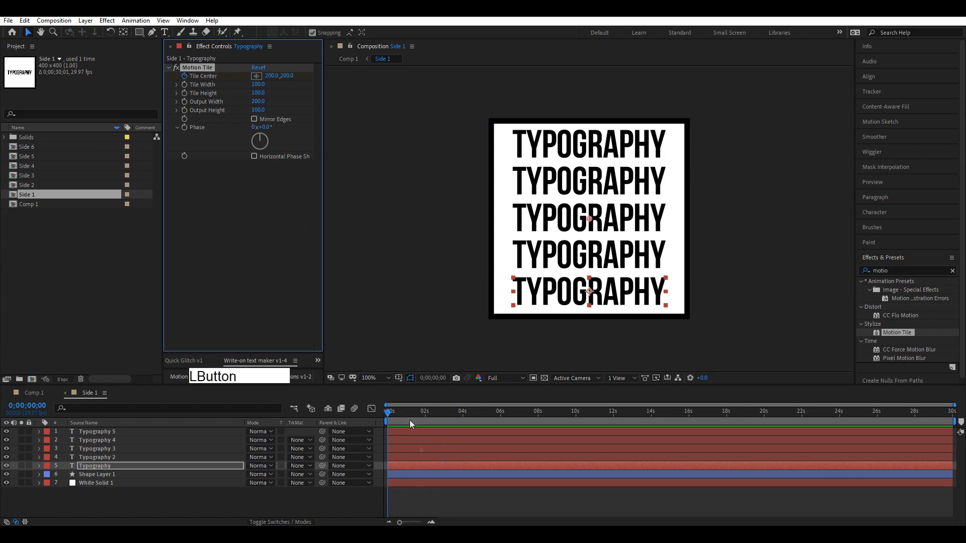
{"action": "left_click_drag", "start_coordinate": [407, 524], "coordinate": [416, 523]}
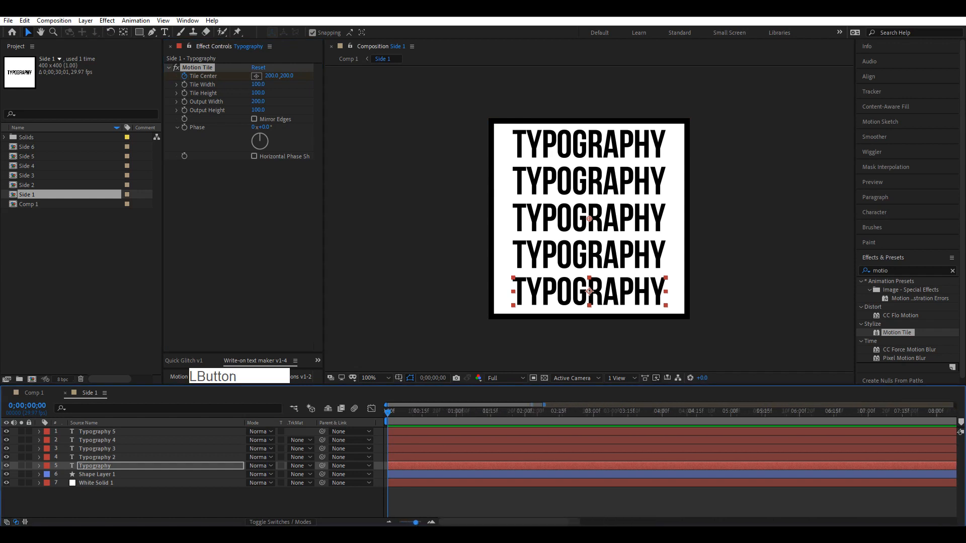
{"action": "left_click", "coordinate": [537, 416]}
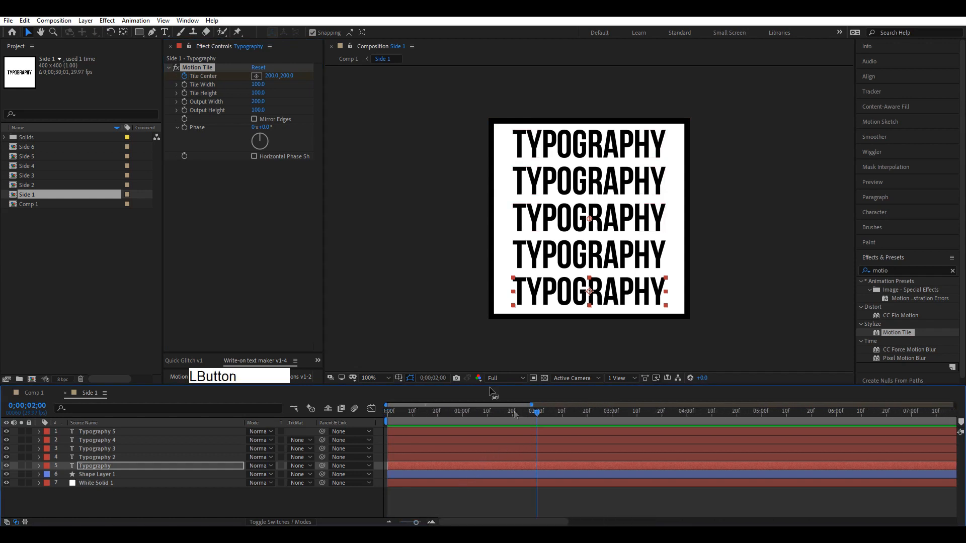
{"action": "left_click_drag", "start_coordinate": [269, 81], "coordinate": [484, 90]}
{"action": "left_click", "coordinate": [462, 412]}
{"action": "left_click", "coordinate": [467, 467]}
{"action": "key", "text": "u"}
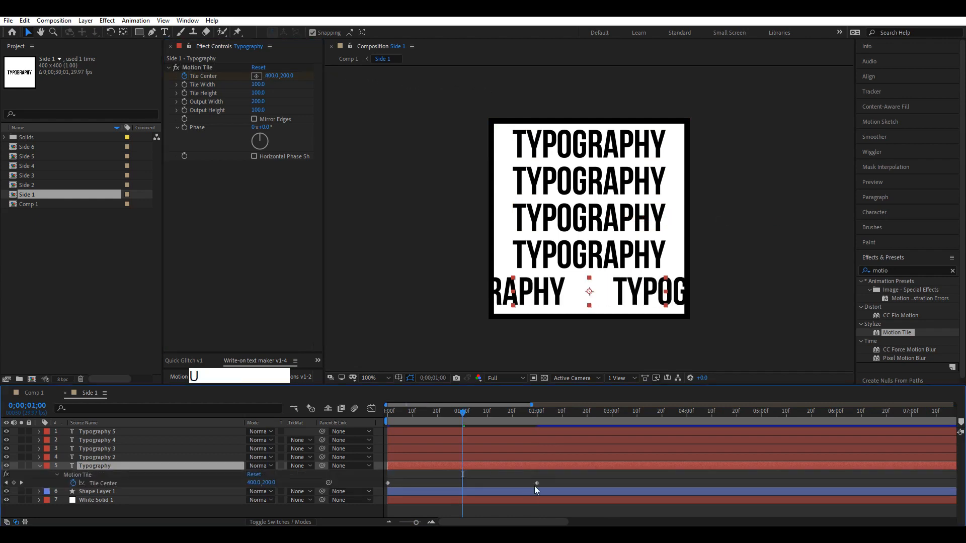
{"action": "left_click", "coordinate": [528, 509]}
{"action": "left_click_drag", "start_coordinate": [462, 413], "coordinate": [365, 413]}
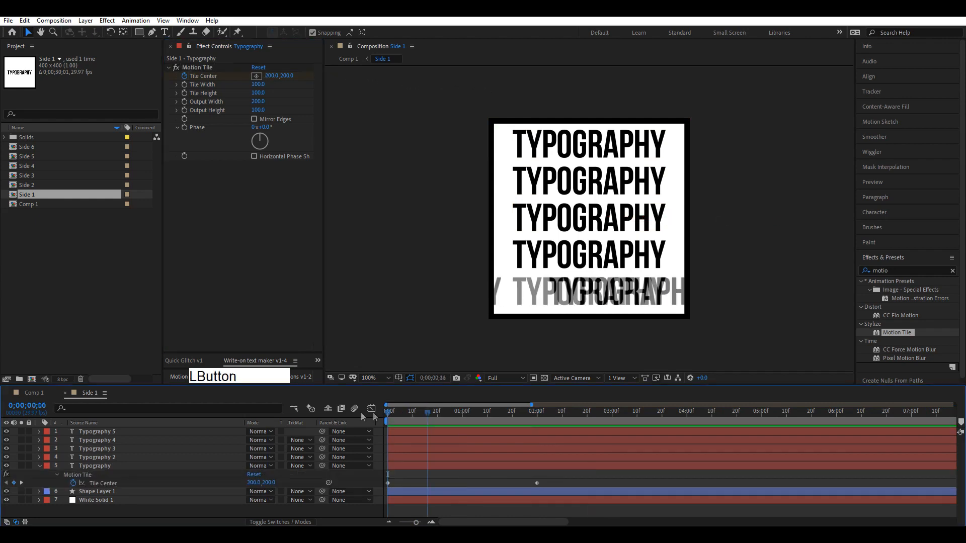
- Add the expression loopOut(); to the bottom text's Tile Center and collapse the layer
{"action": "left_click", "coordinate": [73, 484], "text": "alt"}
{"action": "type", "text": "loop"}
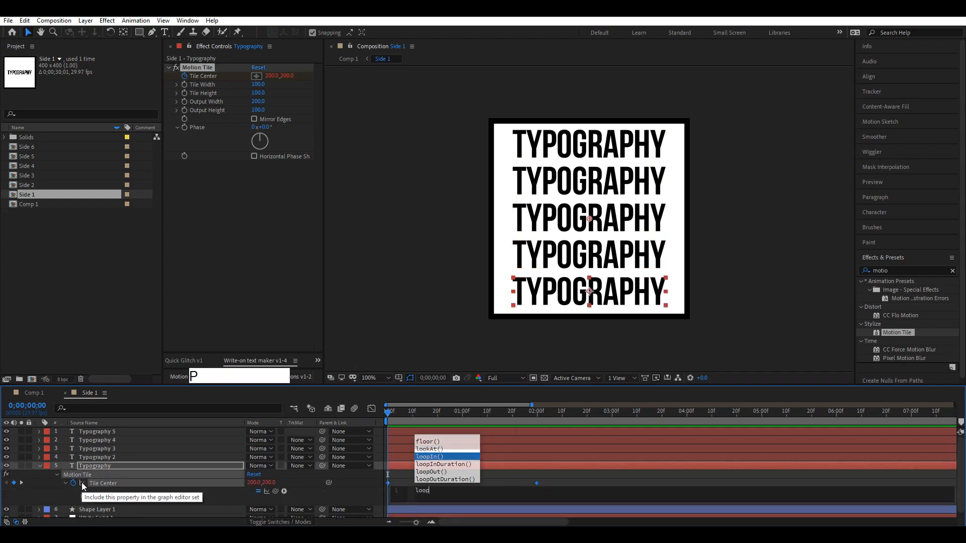
{"action": "left_click", "coordinate": [446, 473]}
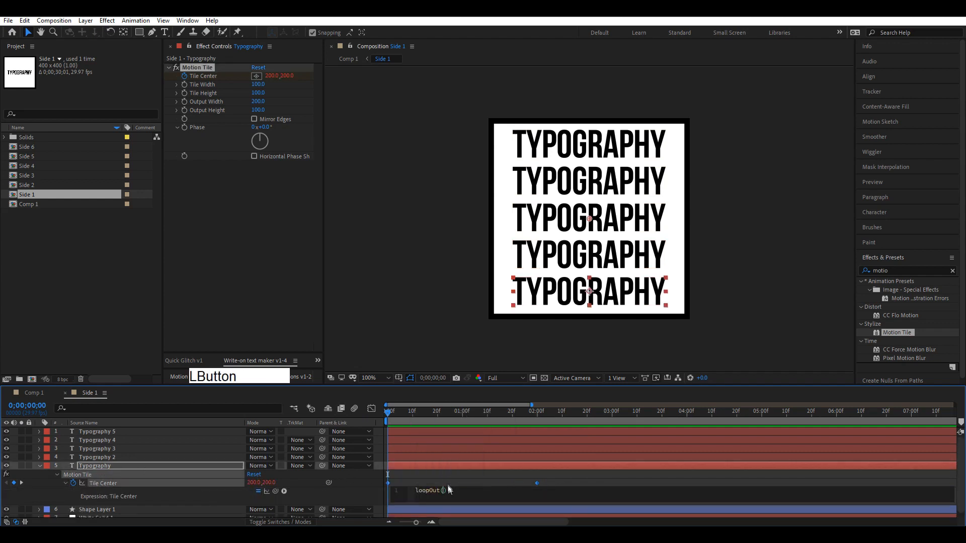
{"action": "type", "text": ";"}
{"action": "left_click", "coordinate": [35, 476]}
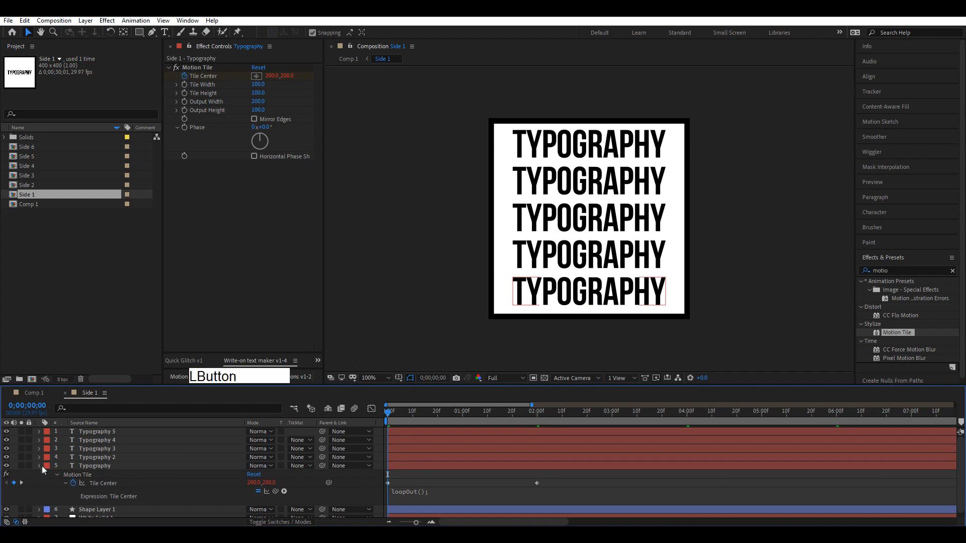
{"action": "left_click", "coordinate": [40, 466]}
- Copy the animated Motion Tile effect from the Typography layer to the Typography 2 layer
{"action": "left_click", "coordinate": [96, 465]}
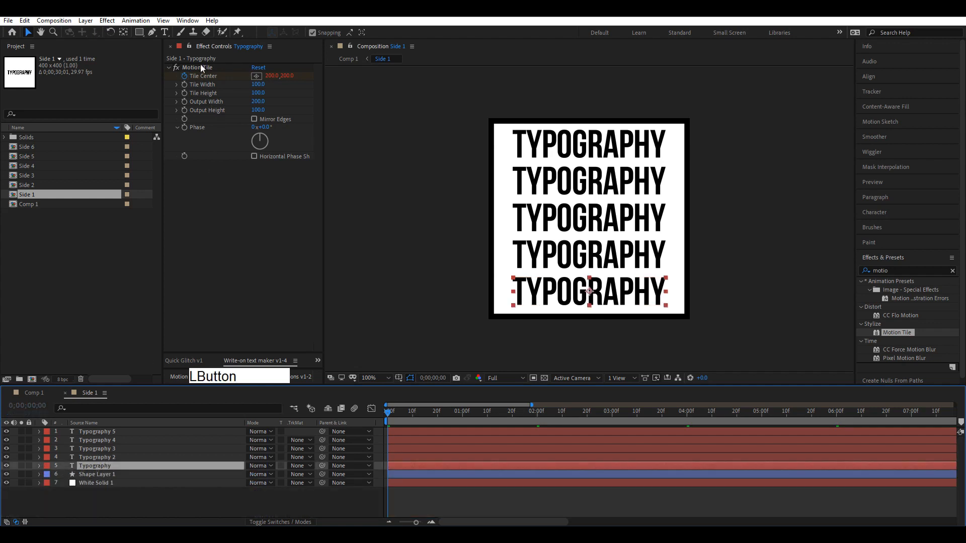
{"action": "left_click", "coordinate": [201, 67]}
{"action": "key", "text": "ctrl+c"}
{"action": "left_click", "coordinate": [117, 457]}
{"action": "key", "text": "ctrl+v"}
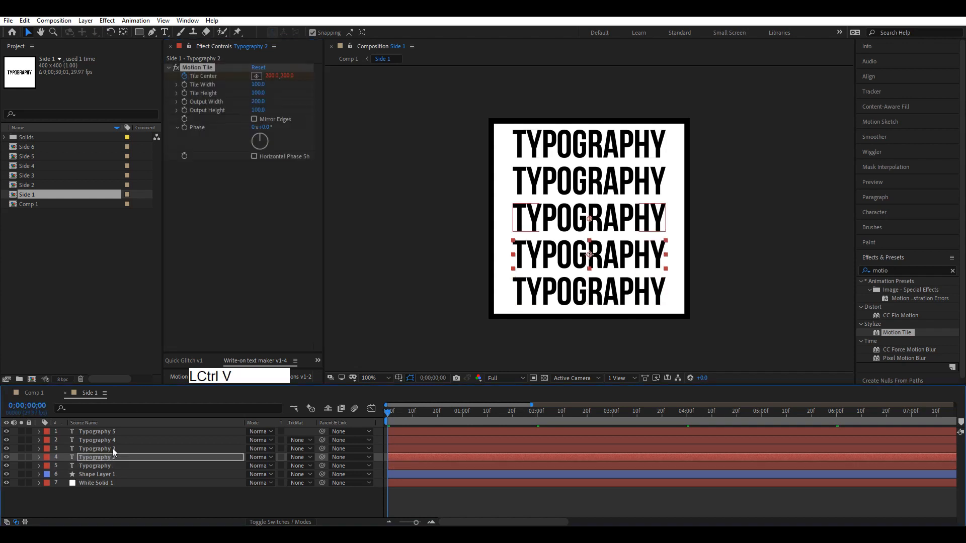
- Paste the animated Motion Tile effect onto the Typography 3, Typography 4 and Typography 5 layers and preview the scrolling
{"action": "left_click", "coordinate": [113, 446]}
{"action": "key", "text": "ctrl+v"}
{"action": "left_click", "coordinate": [112, 441]}
{"action": "key", "text": "ctrl+v"}
{"action": "left_click", "coordinate": [117, 432]}
{"action": "key", "text": "ctrl+v"}
{"action": "left_click", "coordinate": [439, 510]}
{"action": "key", "text": "space"}
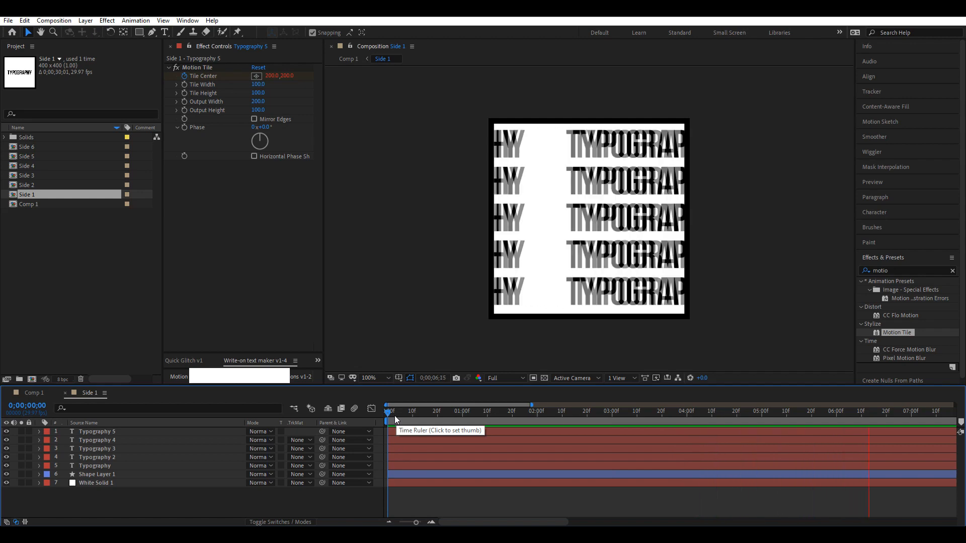
{"action": "left_click", "coordinate": [351, 413]}
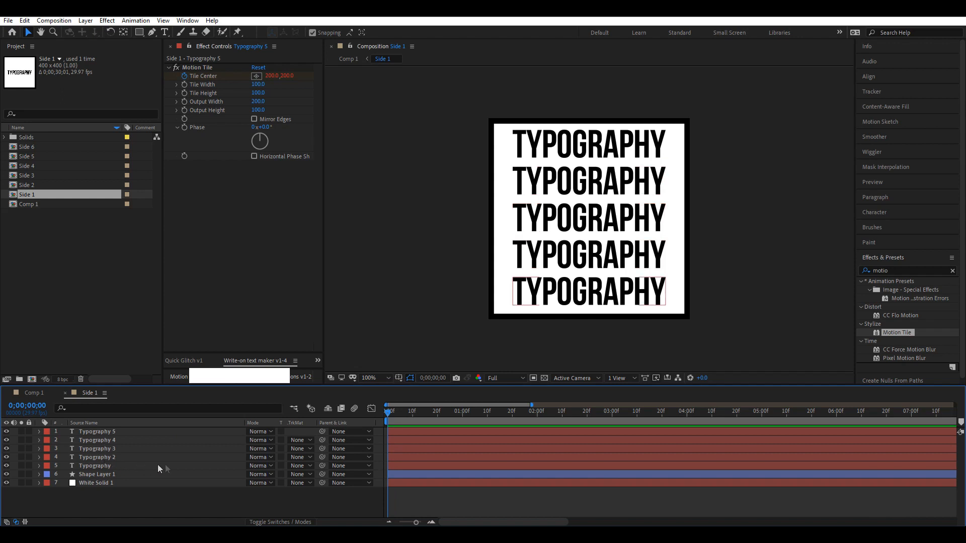
{"action": "left_click", "coordinate": [108, 467]}
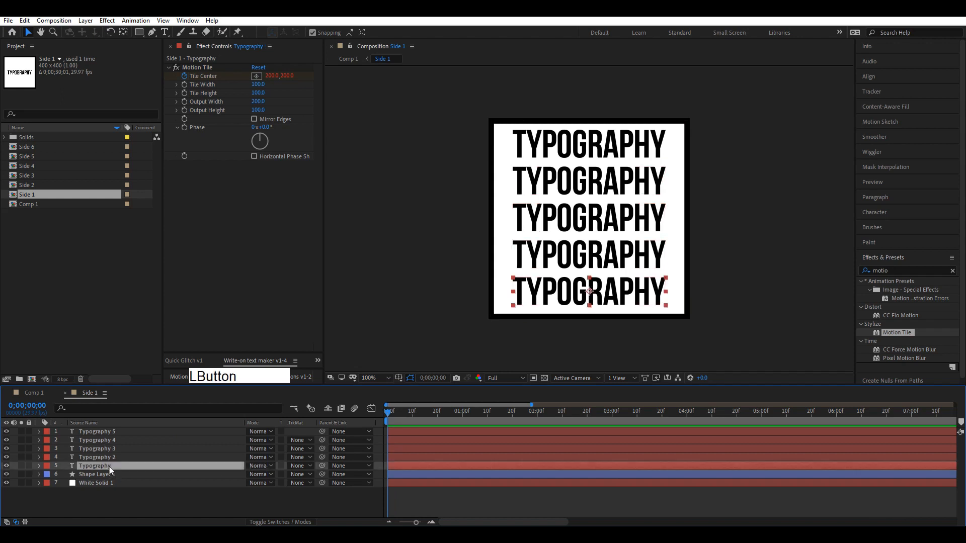
{"action": "left_click", "coordinate": [276, 499]}
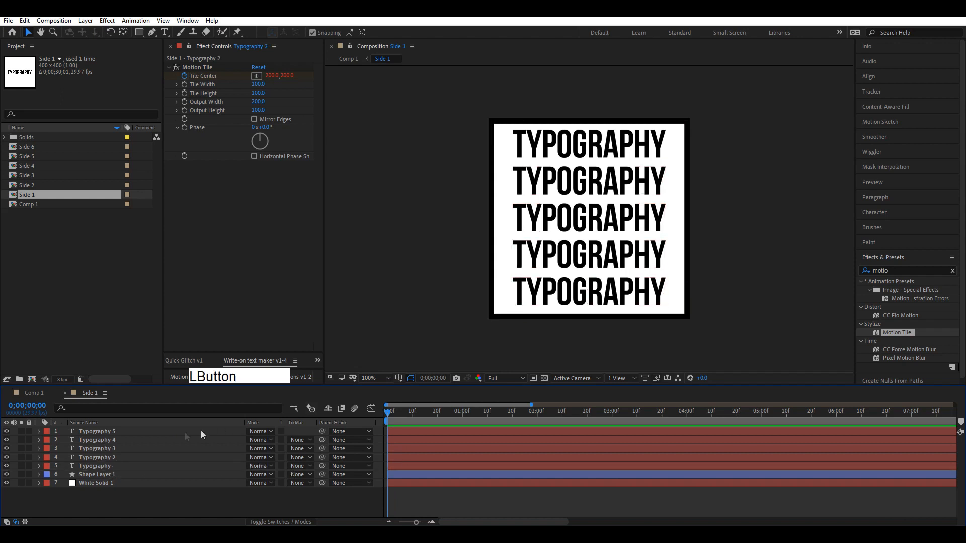
{"action": "left_click", "coordinate": [112, 465]}
{"action": "left_click", "coordinate": [75, 496]}
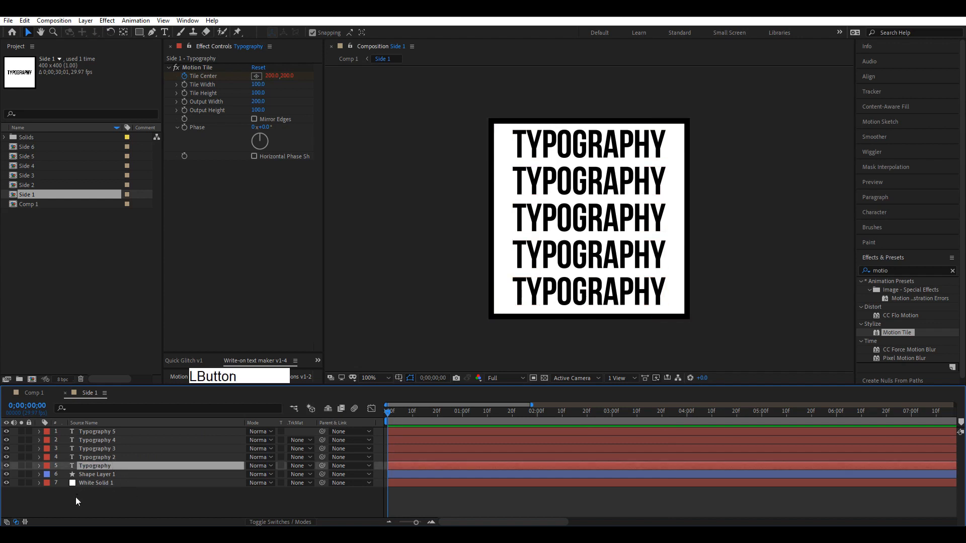
- Link Typography 2's Source Text to the Typography layer's Source Text with an expression, and copy that expression
{"action": "key", "text": "grave"}
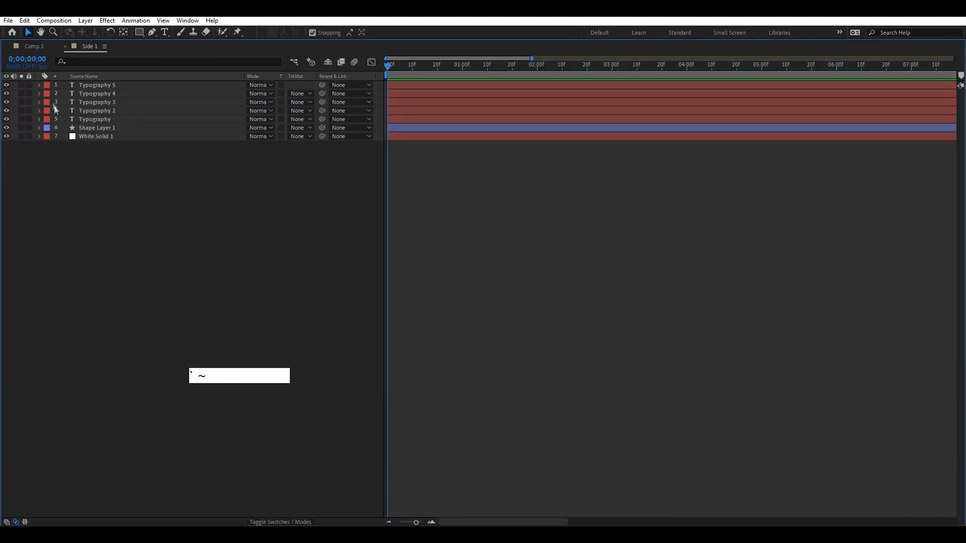
{"action": "left_click", "coordinate": [39, 120]}
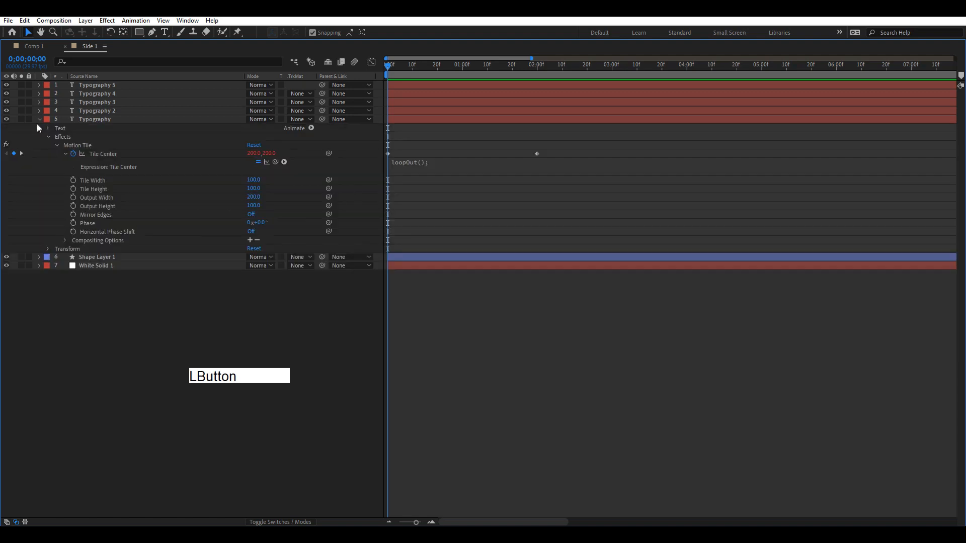
{"action": "left_click", "coordinate": [39, 111]}
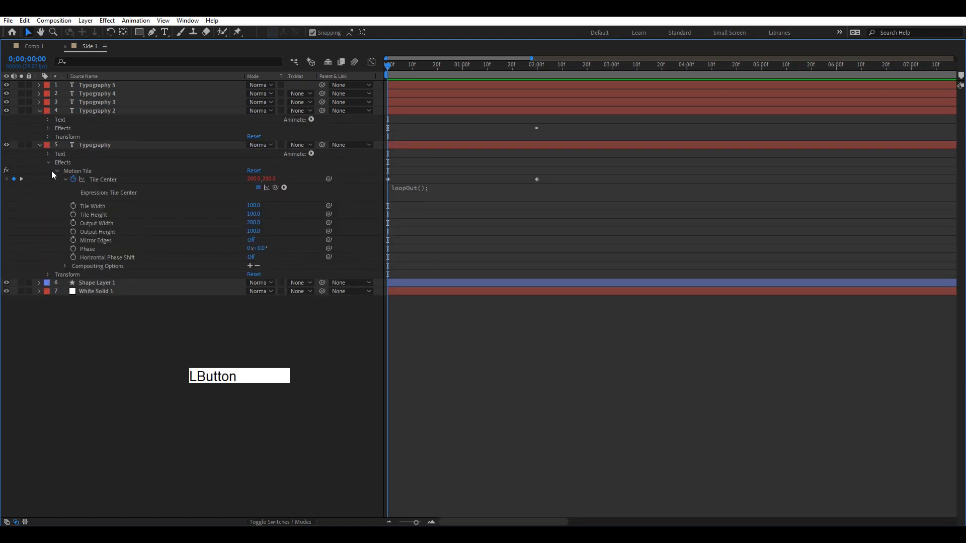
{"action": "left_click", "coordinate": [48, 154]}
{"action": "left_click", "coordinate": [48, 189]}
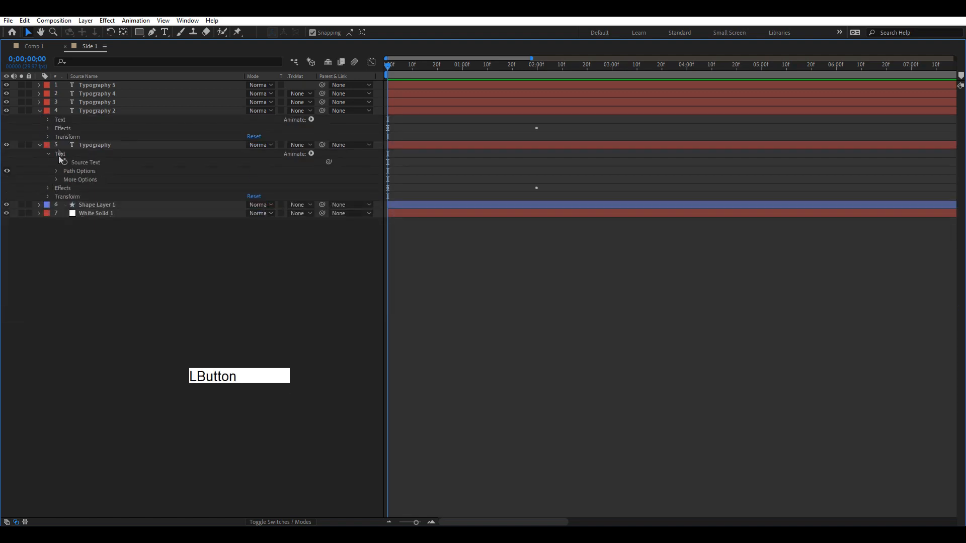
{"action": "left_click", "coordinate": [48, 120]}
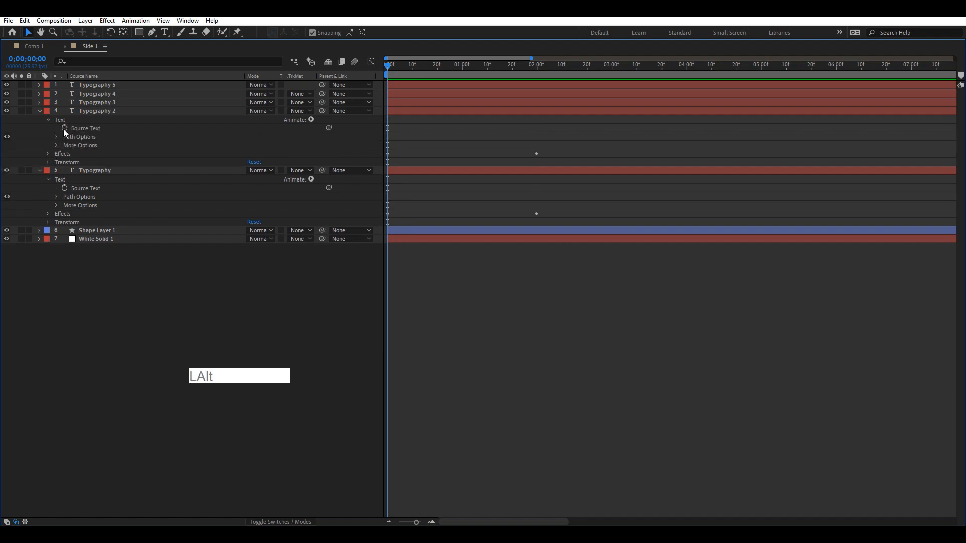
{"action": "left_click", "coordinate": [65, 129], "text": "alt"}
{"action": "left_click_drag", "start_coordinate": [271, 135], "coordinate": [120, 207]}
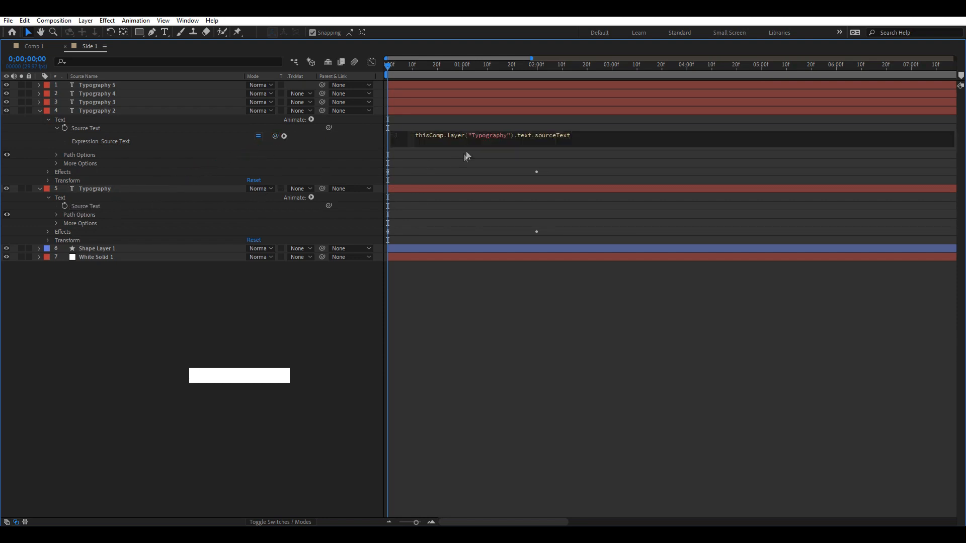
{"action": "left_click_drag", "start_coordinate": [572, 134], "coordinate": [372, 137]}
{"action": "key", "text": "ctrl+c"}
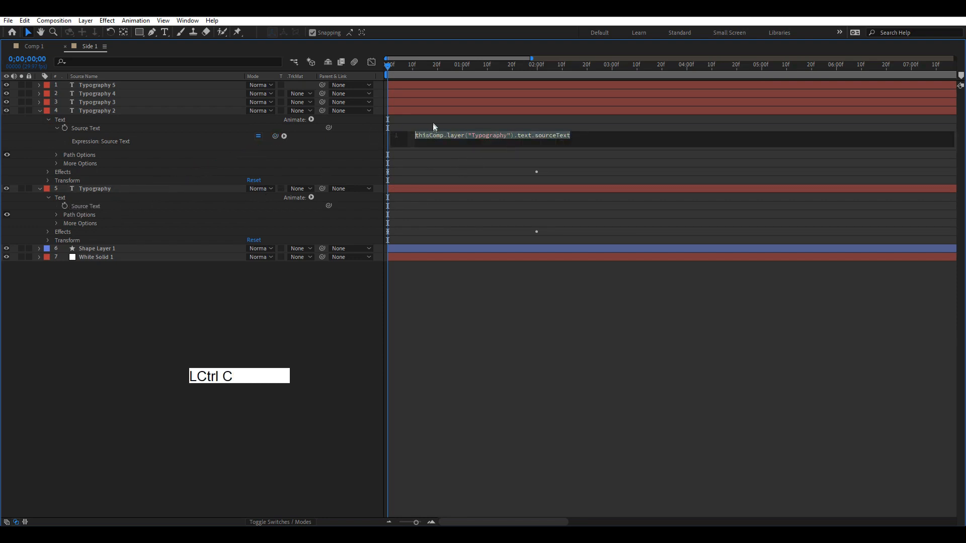
{"action": "left_click", "coordinate": [115, 144]}
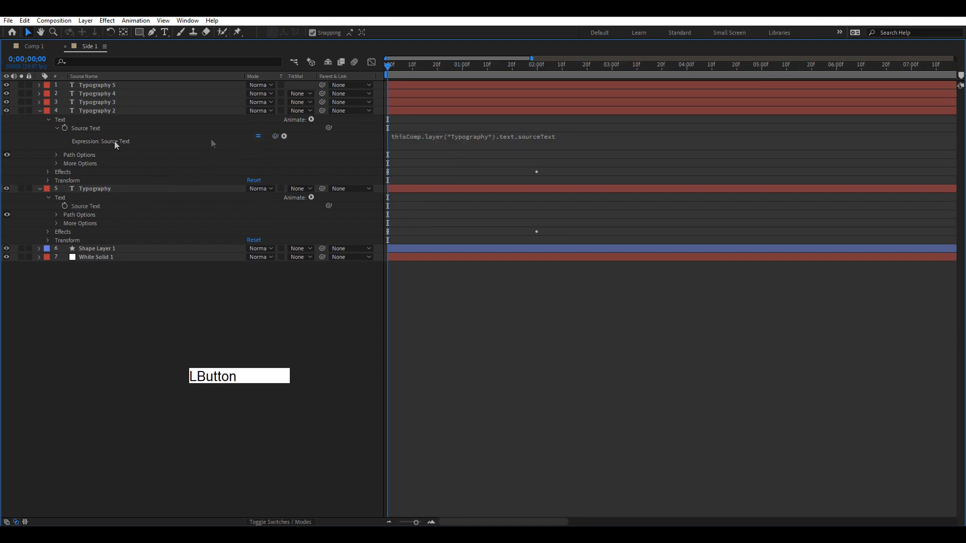
- Add the copied expression thisComp.layer("Typography").text.sourceText to Typography 3's Source Text
{"action": "left_click", "coordinate": [40, 111]}
{"action": "left_click", "coordinate": [40, 119]}
{"action": "left_click", "coordinate": [40, 102]}
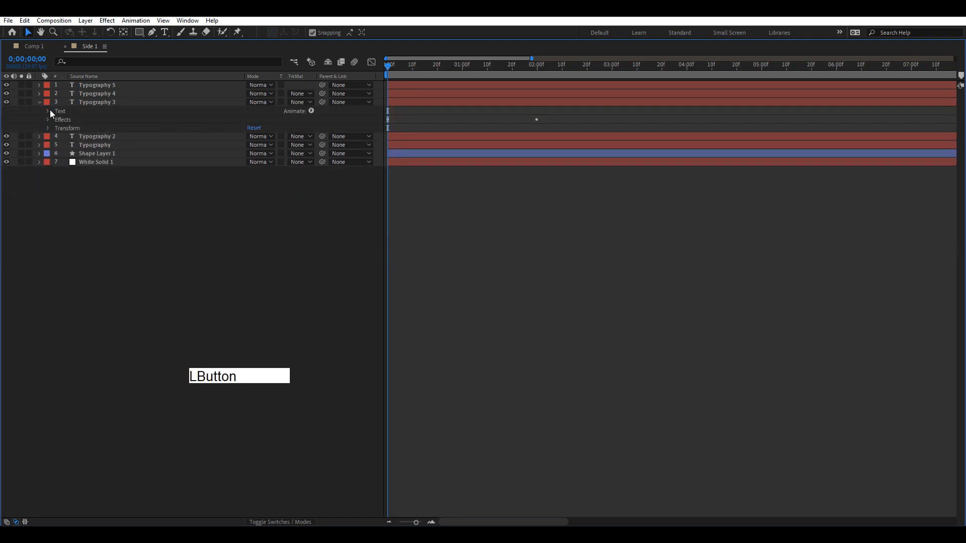
{"action": "left_click", "coordinate": [48, 111]}
{"action": "left_click", "coordinate": [87, 121]}
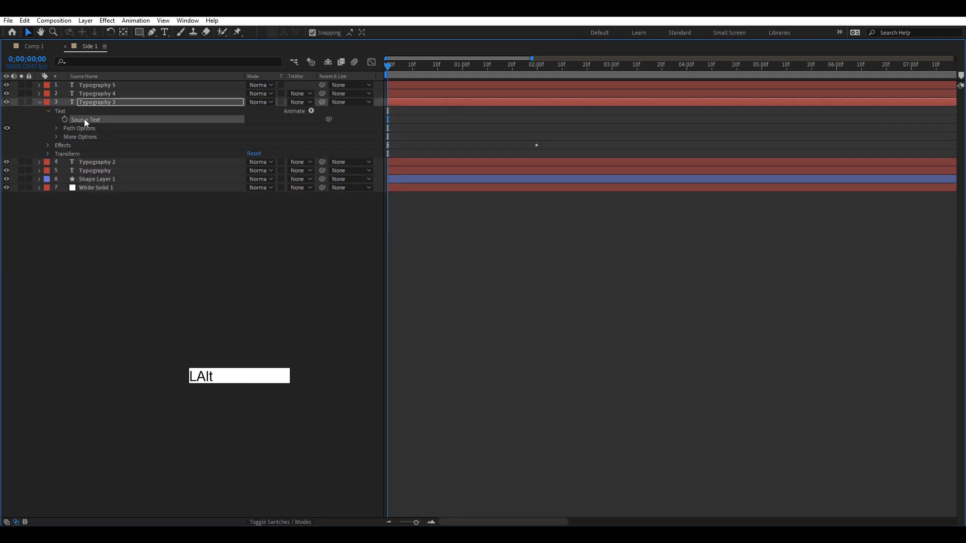
{"action": "right_click", "coordinate": [84, 120]}
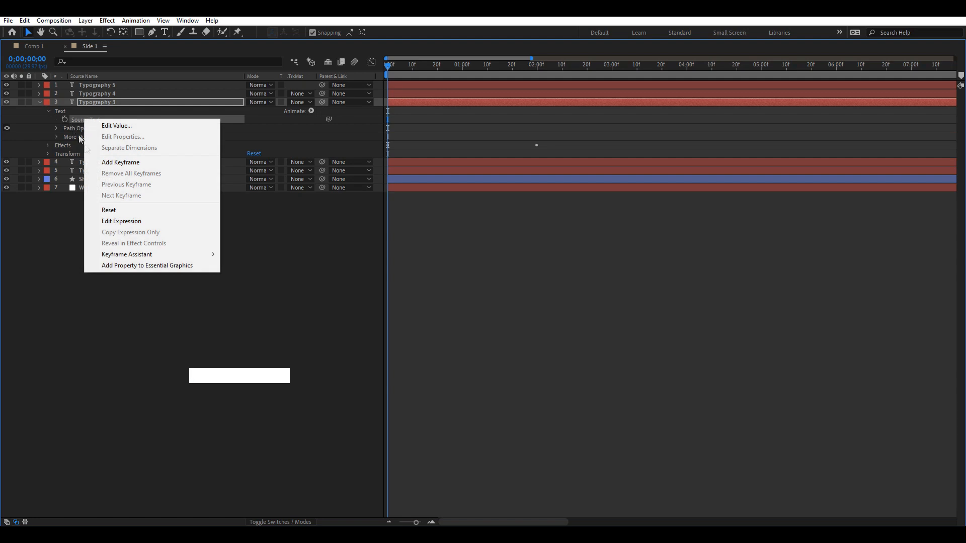
{"action": "left_click", "coordinate": [121, 221]}
{"action": "key", "text": "ctrl+v"}
{"action": "left_click", "coordinate": [144, 211]}
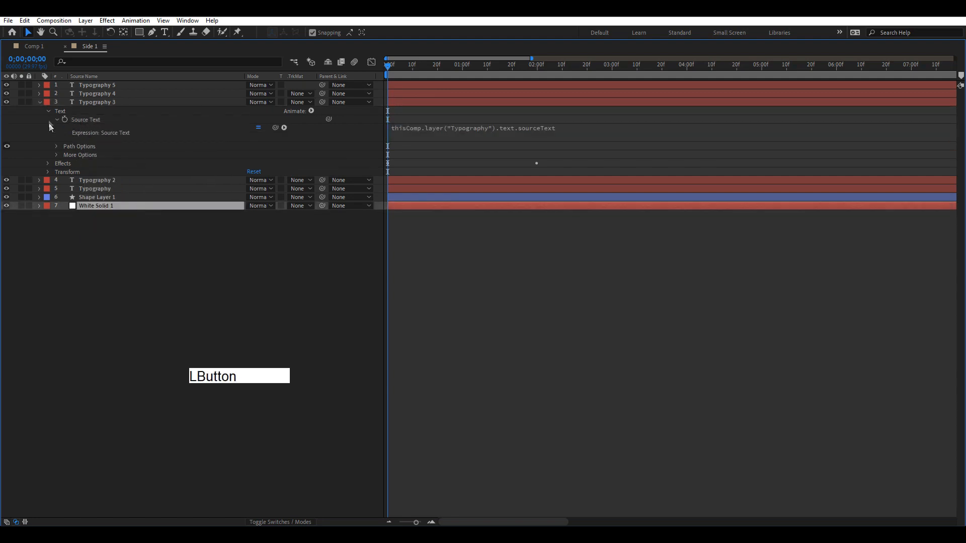
- Add the same Source Text expression, linked to the Typography layer, to Typography 4
{"action": "left_click", "coordinate": [49, 103]}
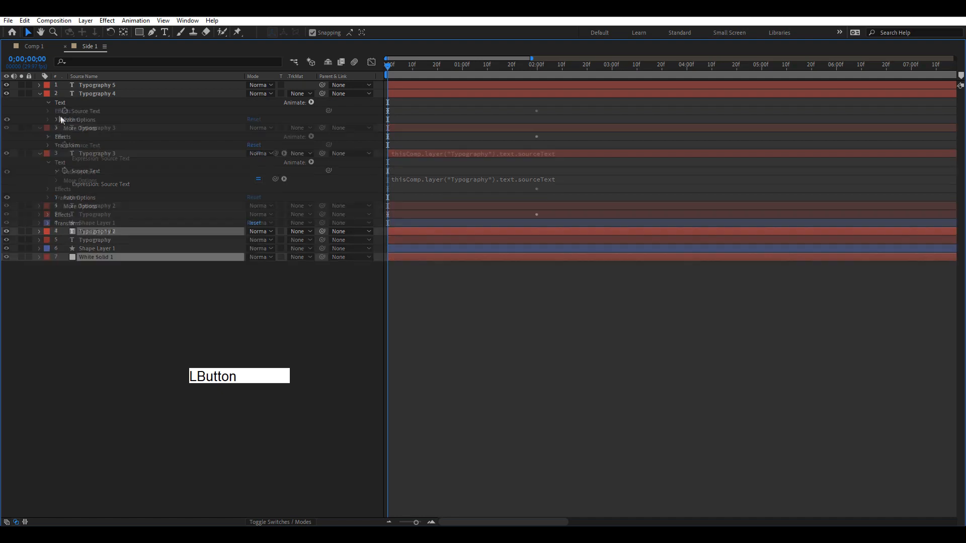
{"action": "left_click", "coordinate": [66, 114], "text": "alt"}
{"action": "key", "text": "ctrl+v"}
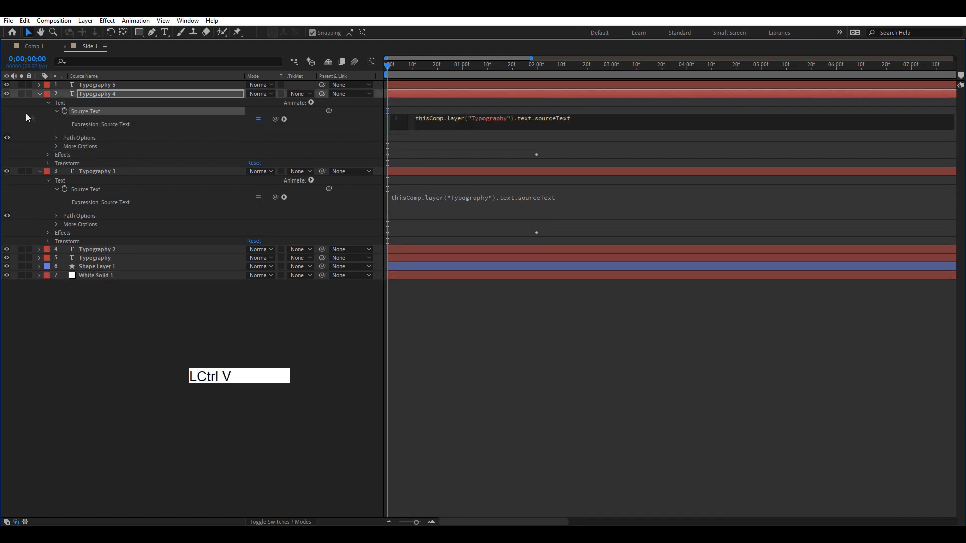
{"action": "left_click", "coordinate": [36, 117]}
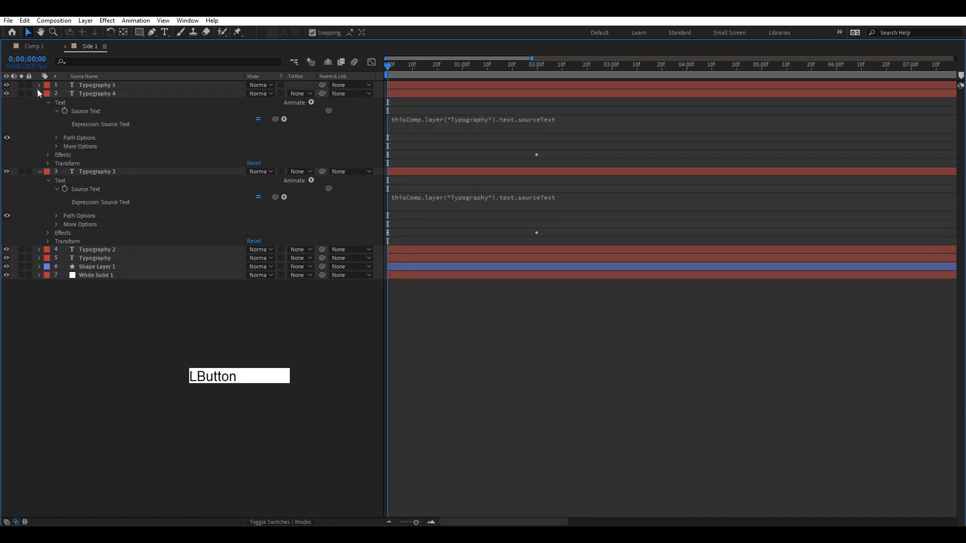
- Add the linked Source Text expression to Typography 5, collapse the expanded layers and restore the full workspace layout
{"action": "left_click", "coordinate": [48, 94]}
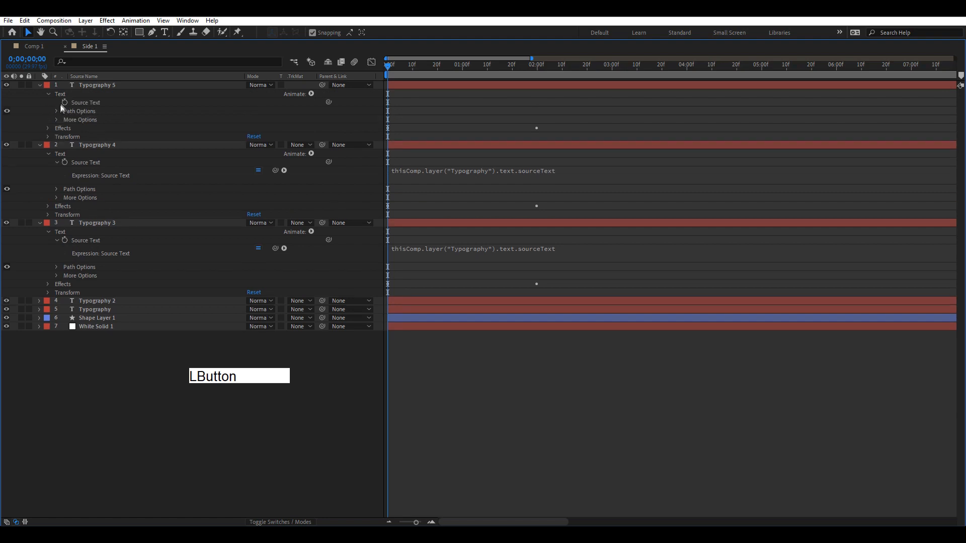
{"action": "left_click", "coordinate": [64, 103], "text": "alt"}
{"action": "key", "text": "ctrl+v"}
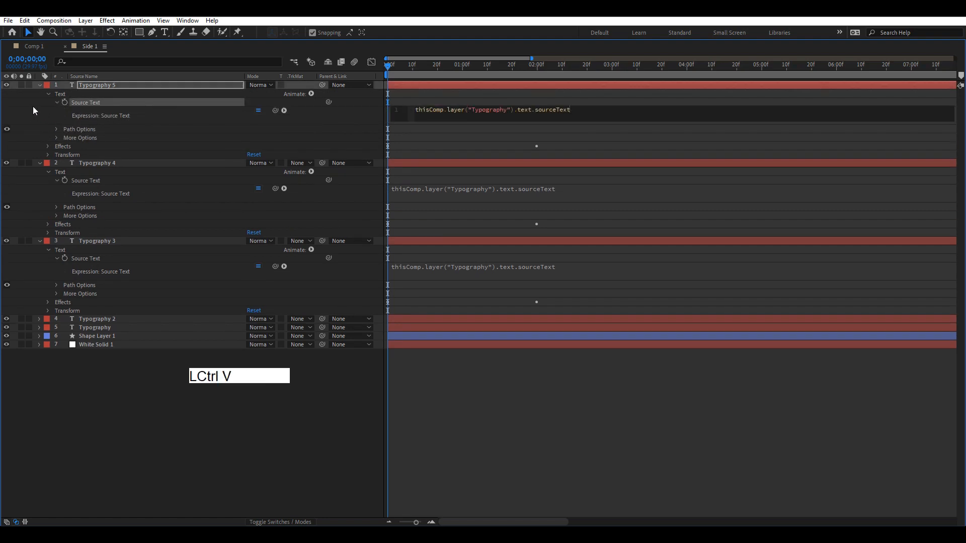
{"action": "left_click", "coordinate": [33, 110]}
{"action": "left_click", "coordinate": [39, 85]}
{"action": "left_click", "coordinate": [39, 93]}
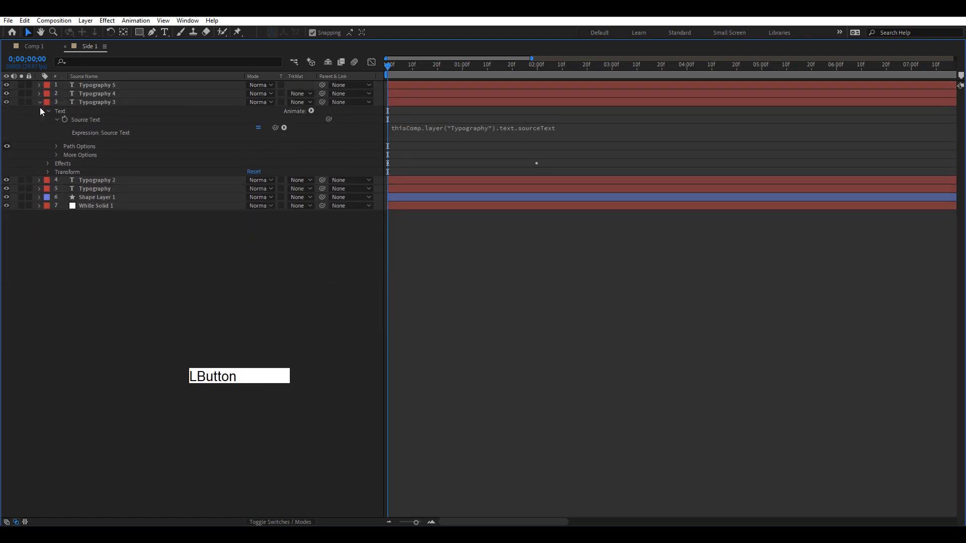
{"action": "left_click", "coordinate": [40, 102]}
{"action": "key", "text": "grave"}
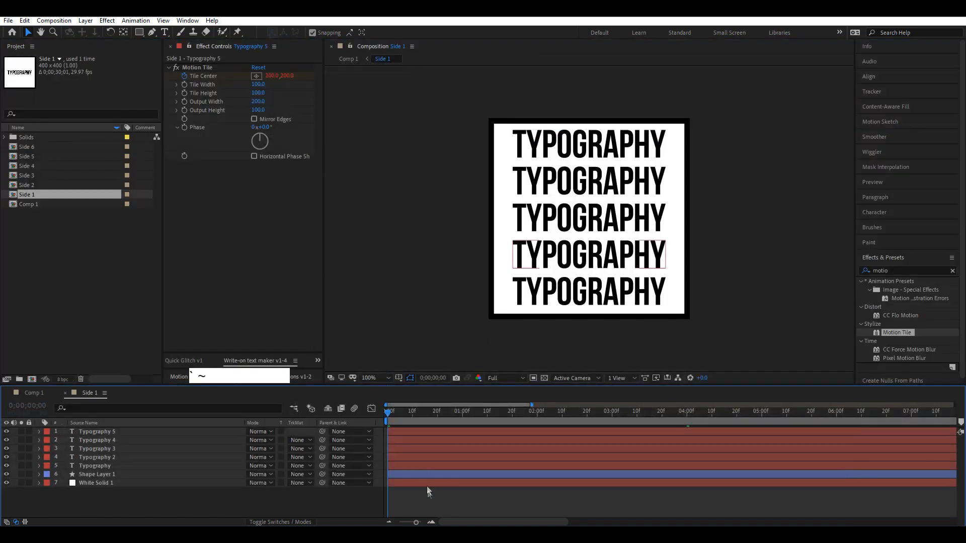
- Preview the scrolling text rows in Side 1 and return to the first frame
{"action": "key", "text": "space"}
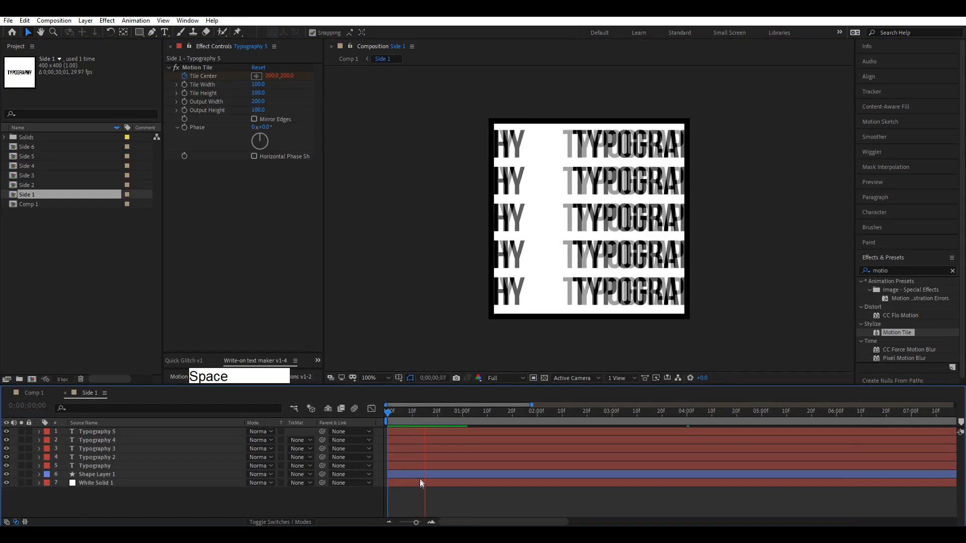
{"action": "left_click", "coordinate": [439, 414]}
{"action": "left_click_drag", "start_coordinate": [439, 414], "coordinate": [387, 418]}
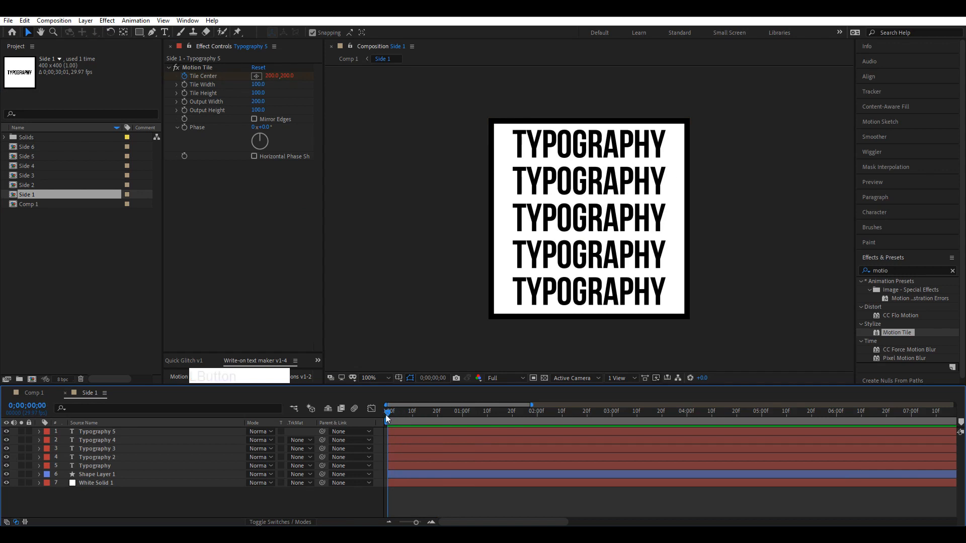
- Copy the five Typography text layers from Side 1 into Side 2, replacing its single Typography layer
{"action": "left_click", "coordinate": [111, 464]}
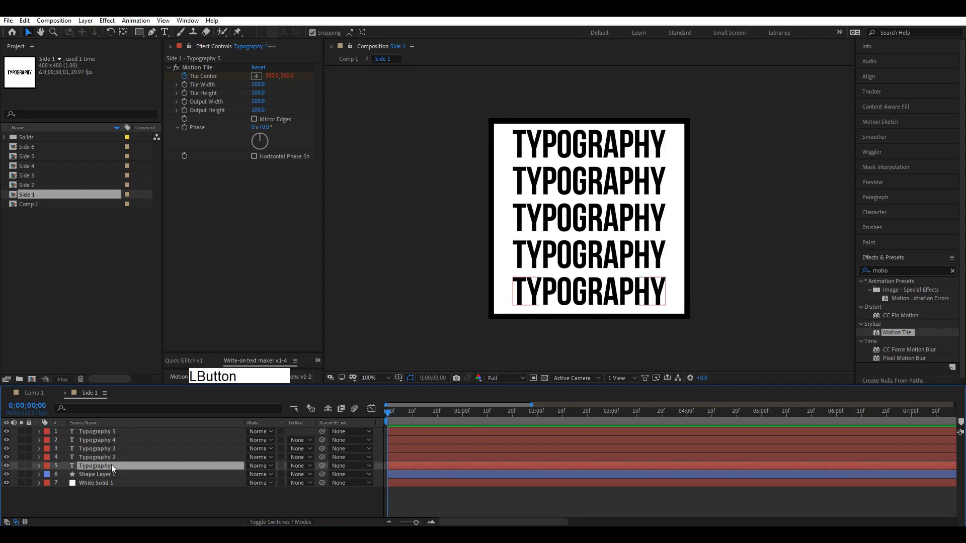
{"action": "left_click", "coordinate": [116, 434], "text": "shift"}
{"action": "key", "text": "ctrl+c"}
{"action": "left_click", "coordinate": [45, 186]}
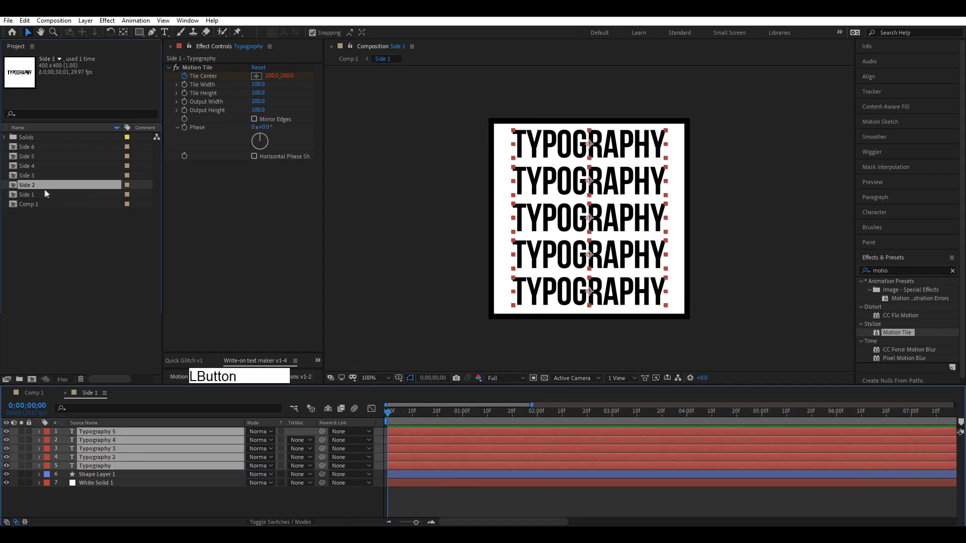
{"action": "double_click", "coordinate": [41, 188]}
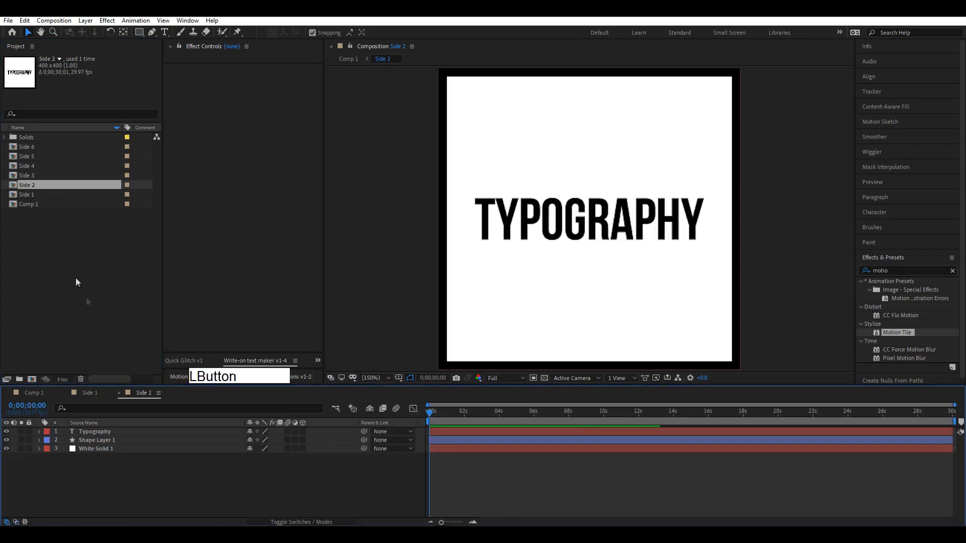
{"action": "left_click", "coordinate": [91, 431]}
{"action": "key", "text": "Delete"}
{"action": "key", "text": "ctrl+v"}
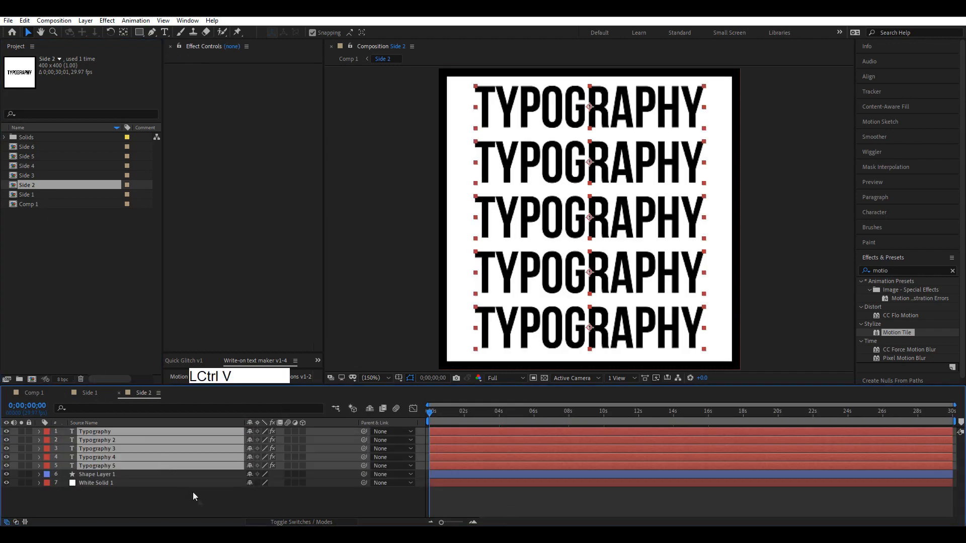
{"action": "left_click", "coordinate": [270, 501]}
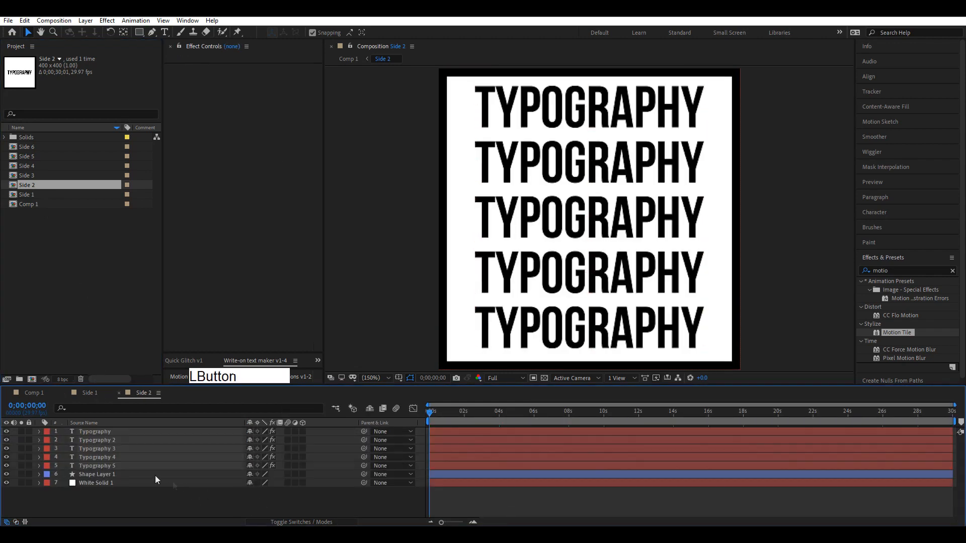
- Change Side 2's master text to Animation and set the tracking of all five text layers to 80
{"action": "double_click", "coordinate": [106, 432]}
{"action": "type", "text": "Animation"}
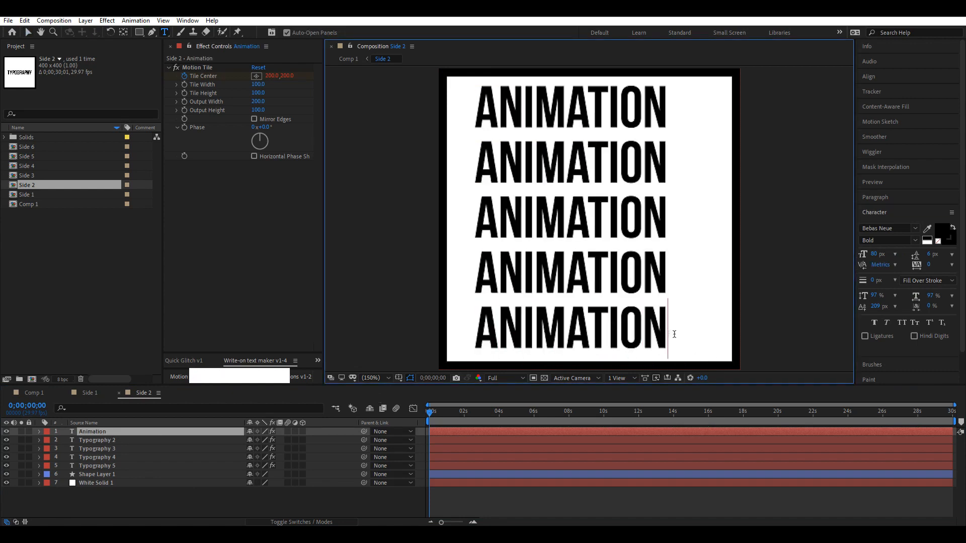
{"action": "left_click_drag", "start_coordinate": [661, 330], "coordinate": [473, 324]}
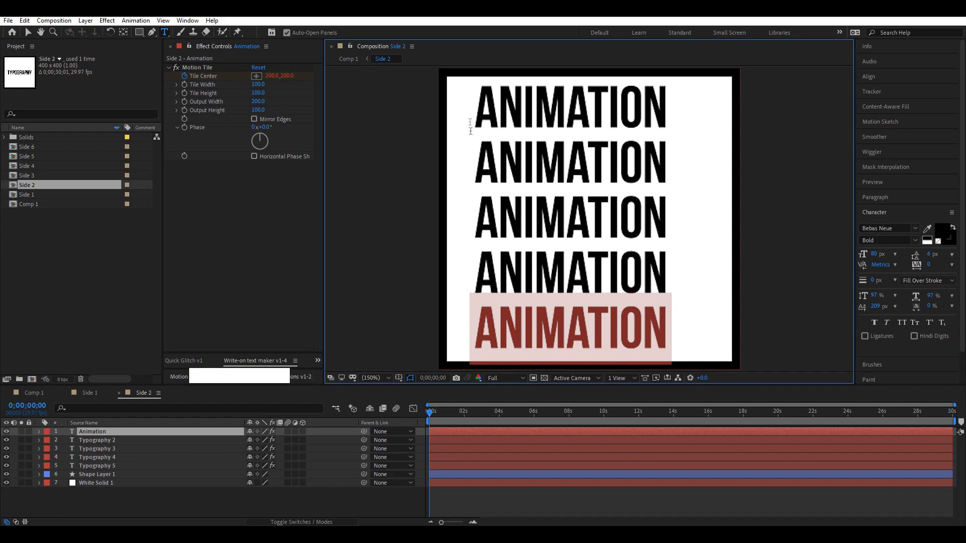
{"action": "left_click", "coordinate": [116, 466], "text": "shift"}
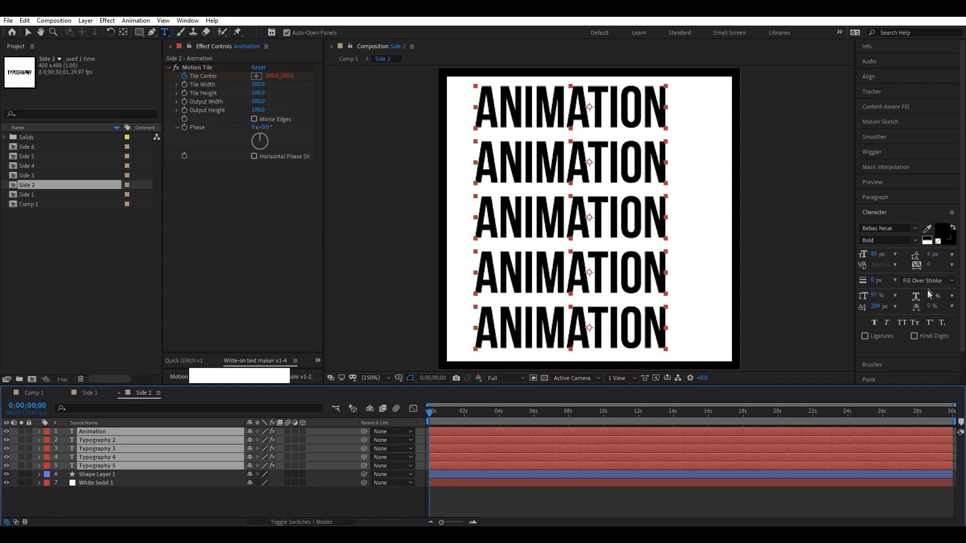
{"action": "left_click_drag", "start_coordinate": [929, 266], "coordinate": [965, 270]}
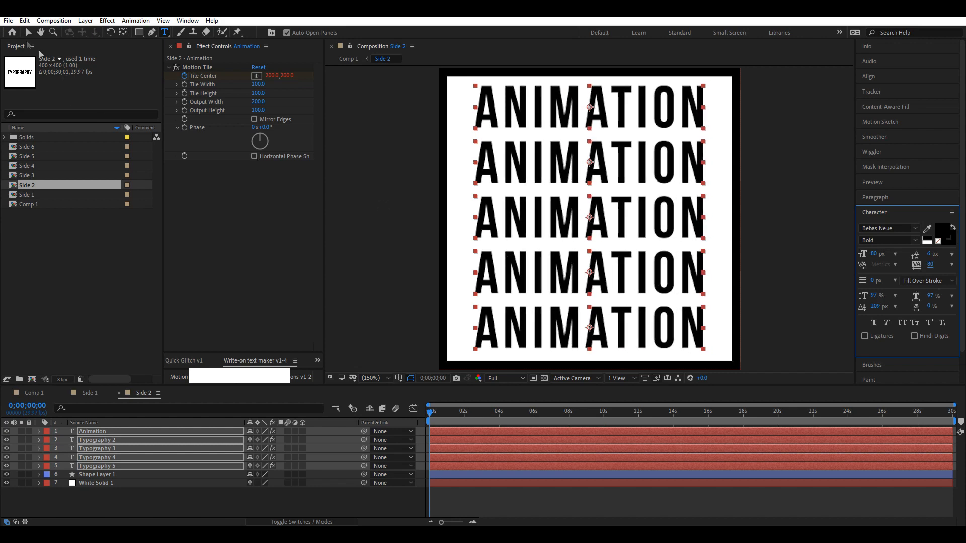
- Replace Side 3's single Typography layer with the five copied Typography text layers
{"action": "left_click", "coordinate": [29, 33]}
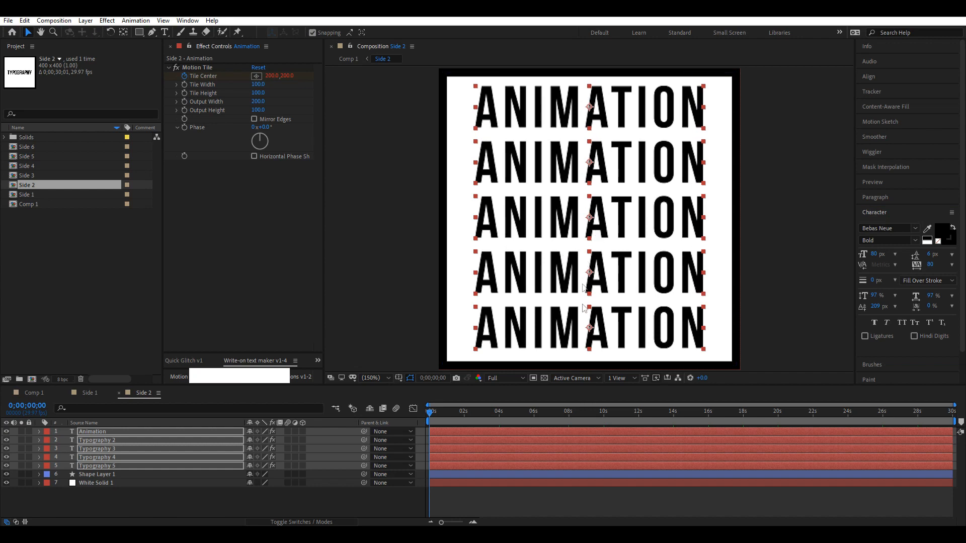
{"action": "left_click", "coordinate": [531, 500]}
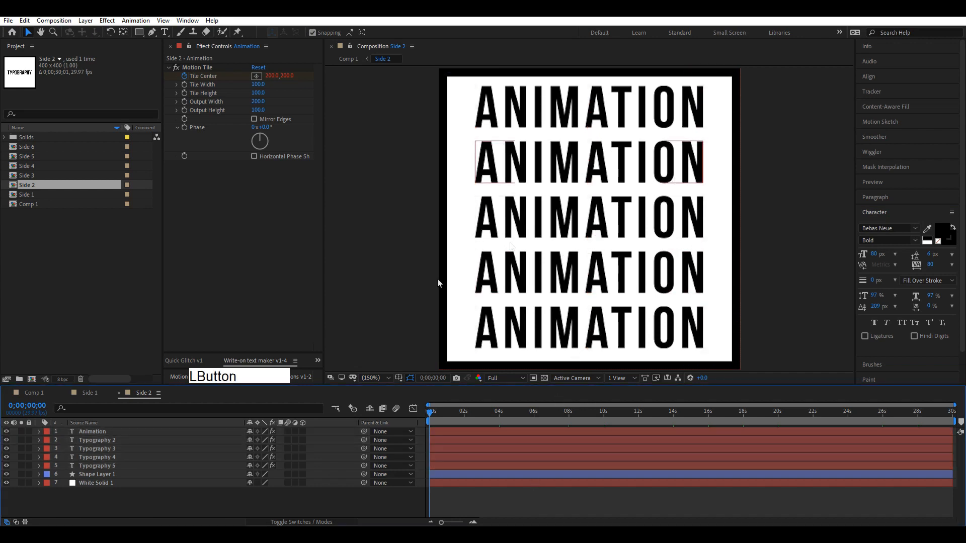
{"action": "double_click", "coordinate": [50, 176]}
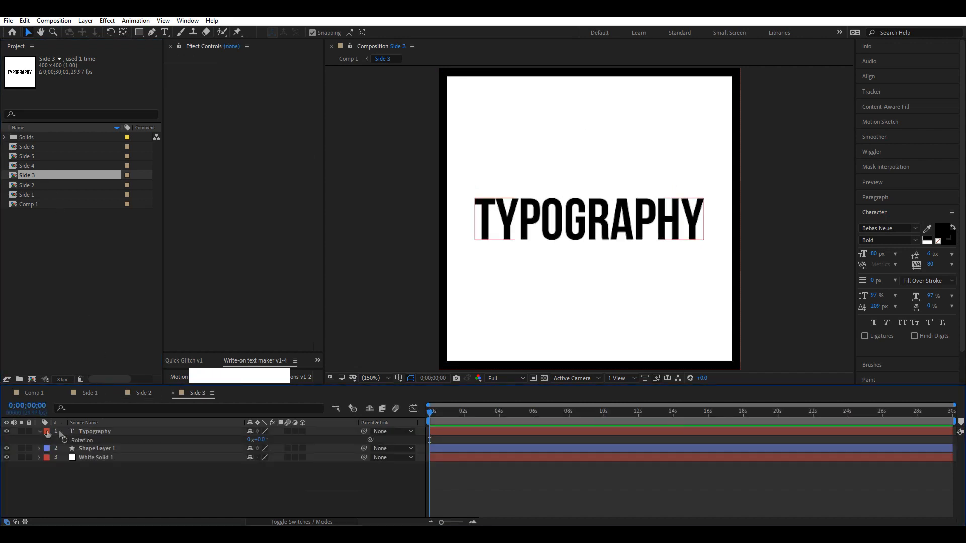
{"action": "left_click", "coordinate": [80, 433]}
{"action": "key", "text": "Delete"}
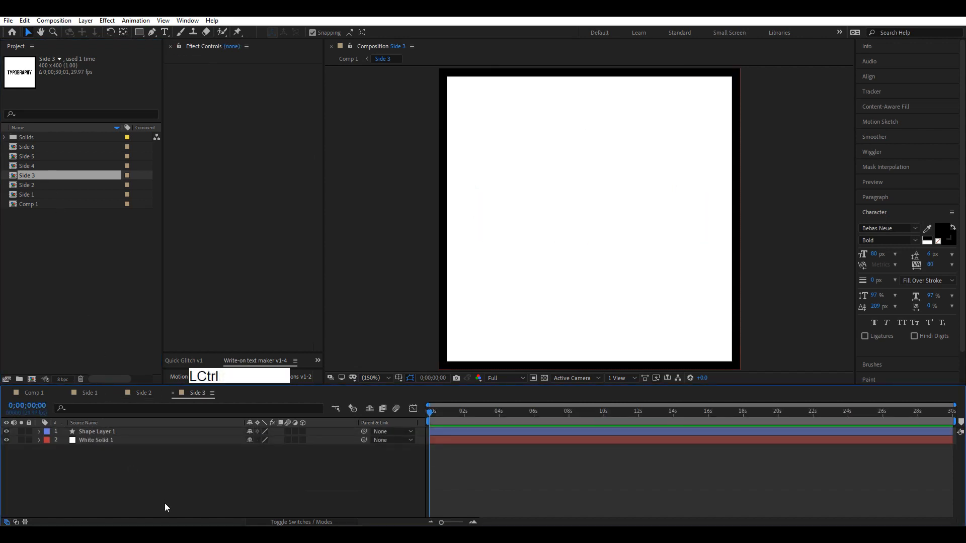
{"action": "key", "text": "ctrl+v"}
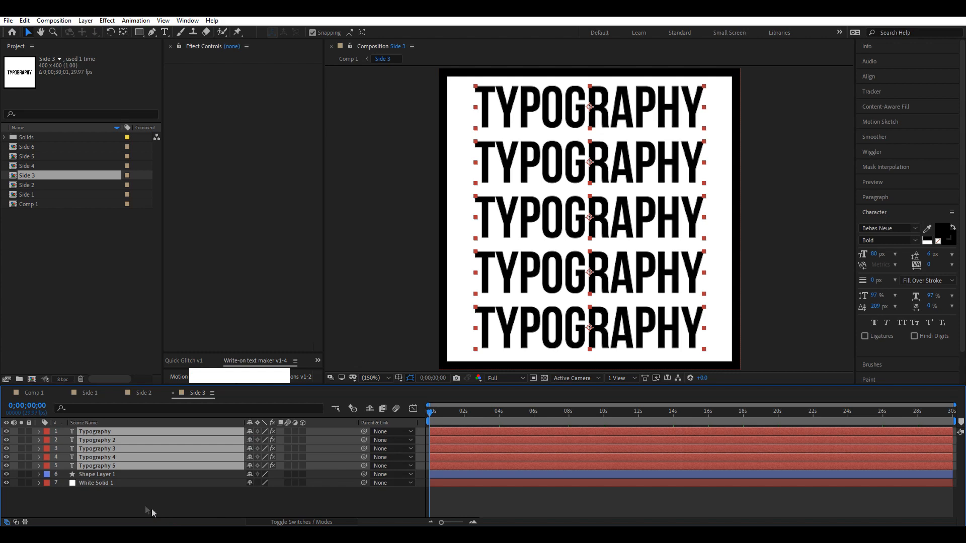
- Change Side 3's master text to 3d cube and add leading spaces to centre the rows
{"action": "left_click", "coordinate": [117, 496]}
{"action": "double_click", "coordinate": [98, 432]}
{"action": "key", "text": "BackSpace"}
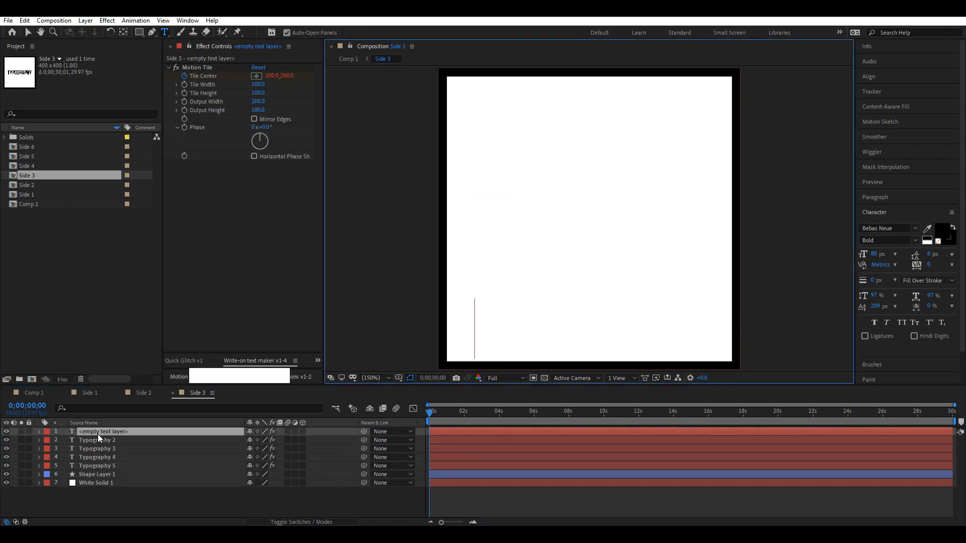
{"action": "type", "text": "3d cueb"}
{"action": "key", "text": "BackSpace"}
{"action": "key", "text": "BackSpace"}
{"action": "type", "text": "be"}
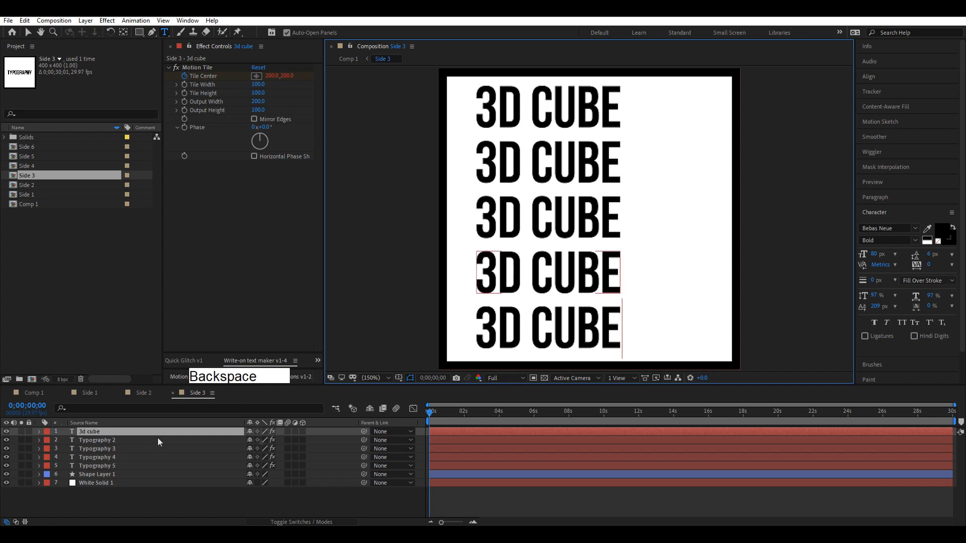
{"action": "left_click", "coordinate": [485, 336]}
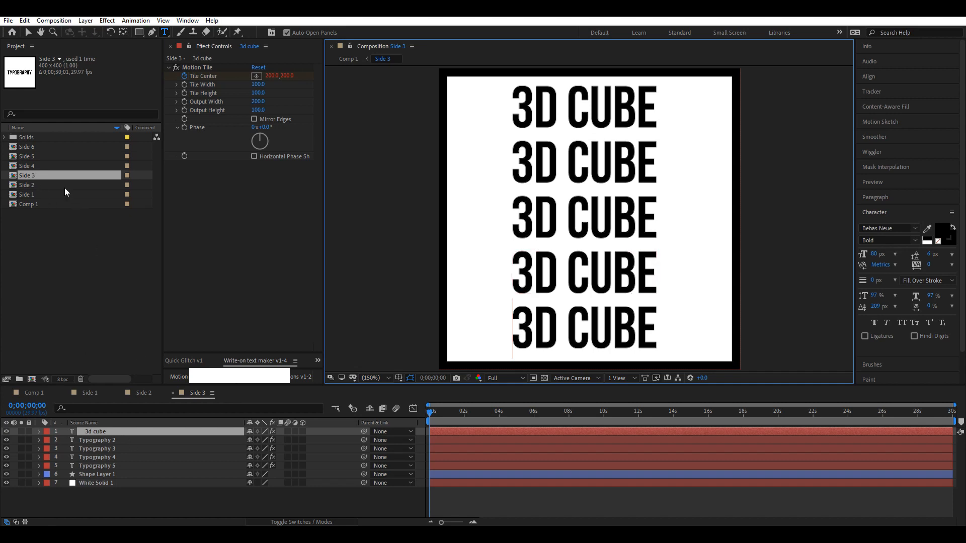
- Replace the single Typography layer in Side 4 with the five copied Typography text layers
{"action": "double_click", "coordinate": [30, 167]}
{"action": "left_click", "coordinate": [119, 432]}
{"action": "key", "text": "Delete"}
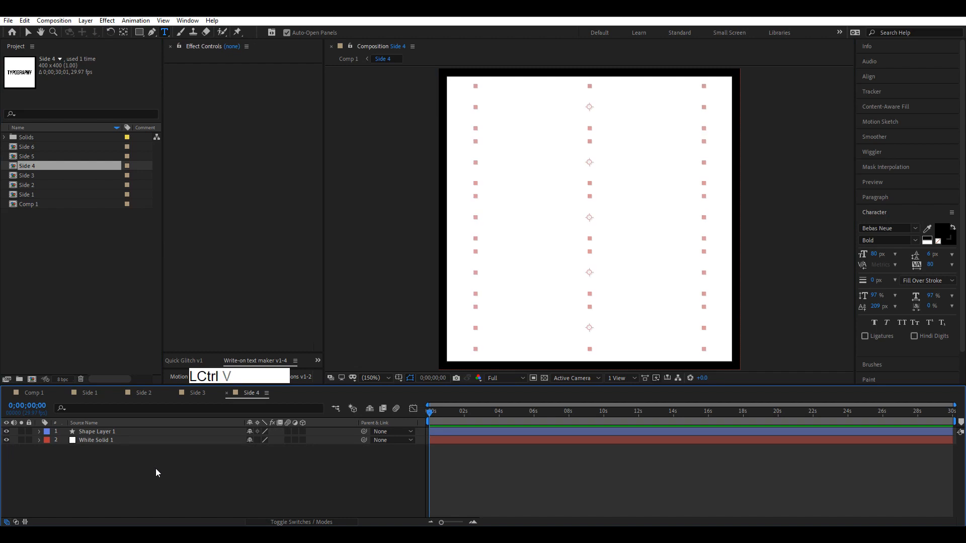
{"action": "key", "text": "ctrl+v"}
- Change Side 4's master text to kinetic
{"action": "left_click", "coordinate": [137, 493]}
{"action": "left_click", "coordinate": [123, 433]}
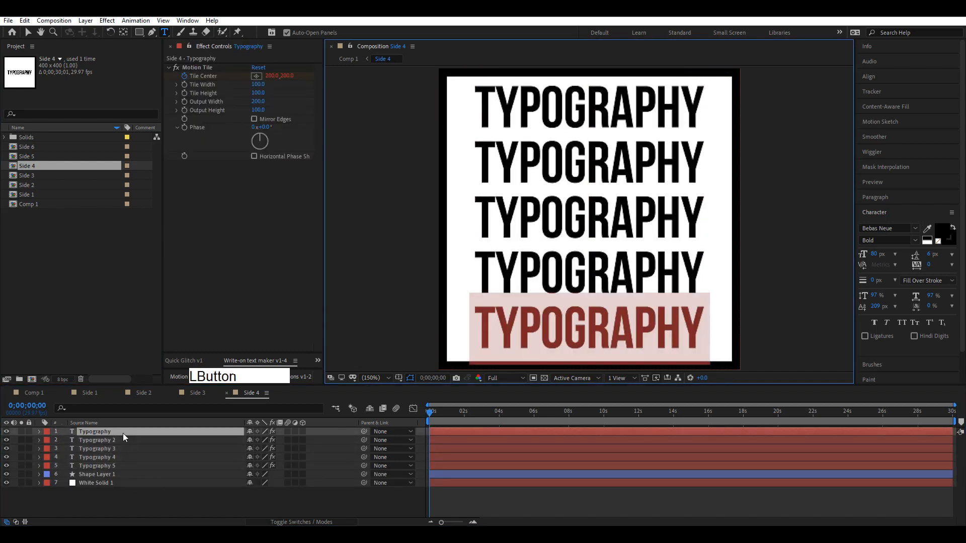
{"action": "type", "text": "kineti"}
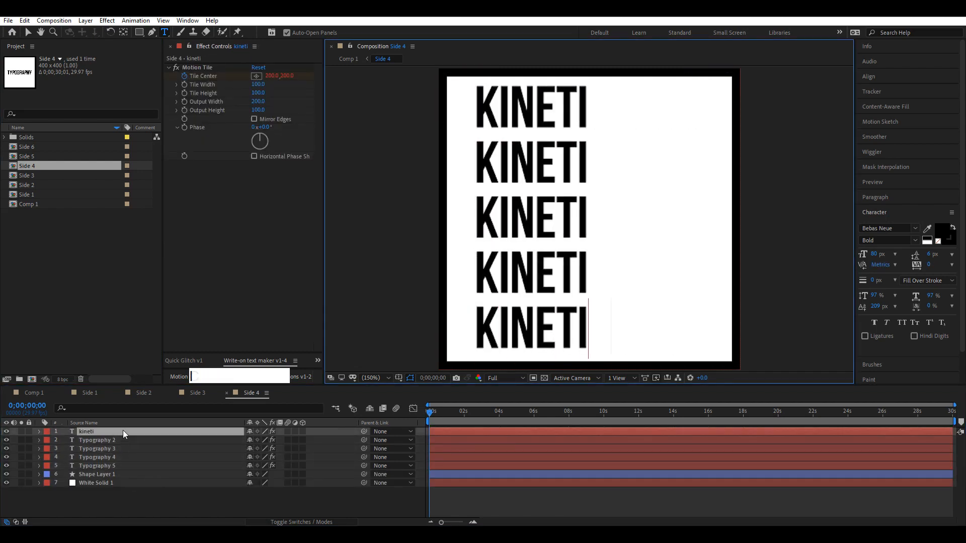
{"action": "type", "text": "c"}
{"action": "left_click", "coordinate": [29, 33]}
- Move all five Kinetic rows in Side 4 to the horizontal centre of the composition and centre their anchor points
{"action": "key", "text": "ctrl+alt+Home"}
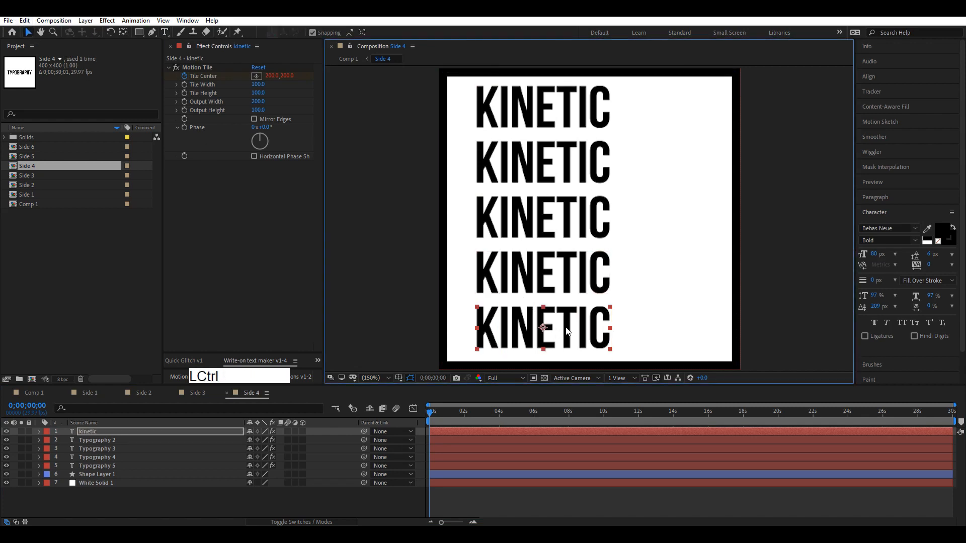
{"action": "left_click_drag", "start_coordinate": [546, 330], "coordinate": [582, 327]}
{"action": "key", "text": "ctrl+z"}
{"action": "left_click", "coordinate": [122, 467], "text": "shift"}
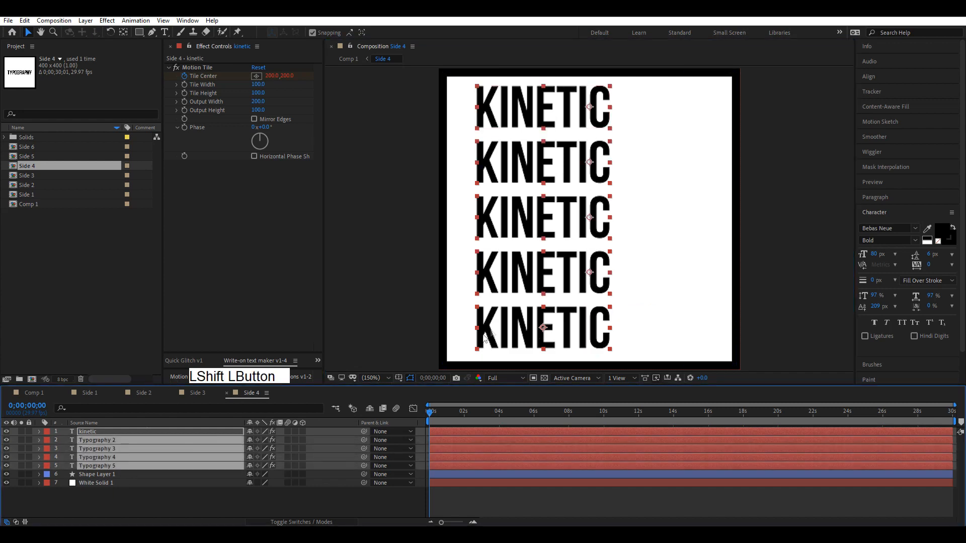
{"action": "left_click_drag", "start_coordinate": [538, 329], "coordinate": [586, 341]}
{"action": "key", "text": "ctrl+alt+Home"}
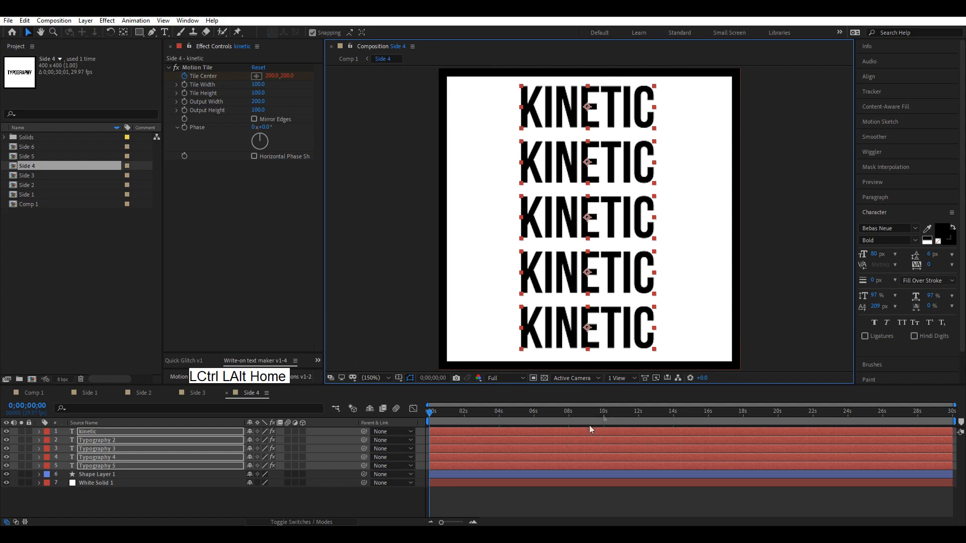
{"action": "left_click", "coordinate": [540, 498]}
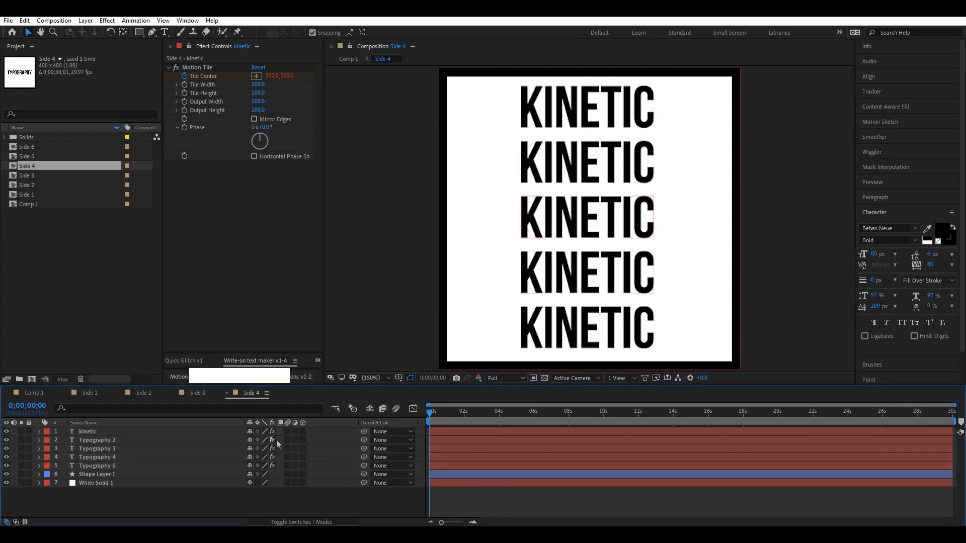
- Replace the single Typography layer in Side 5 with the five copied Typography text layers
{"action": "double_click", "coordinate": [37, 156]}
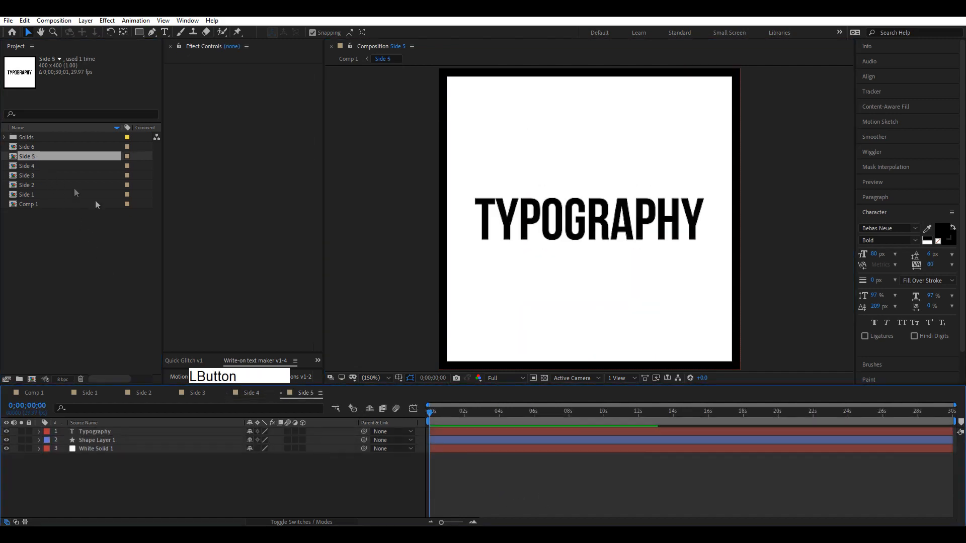
{"action": "double_click", "coordinate": [134, 433]}
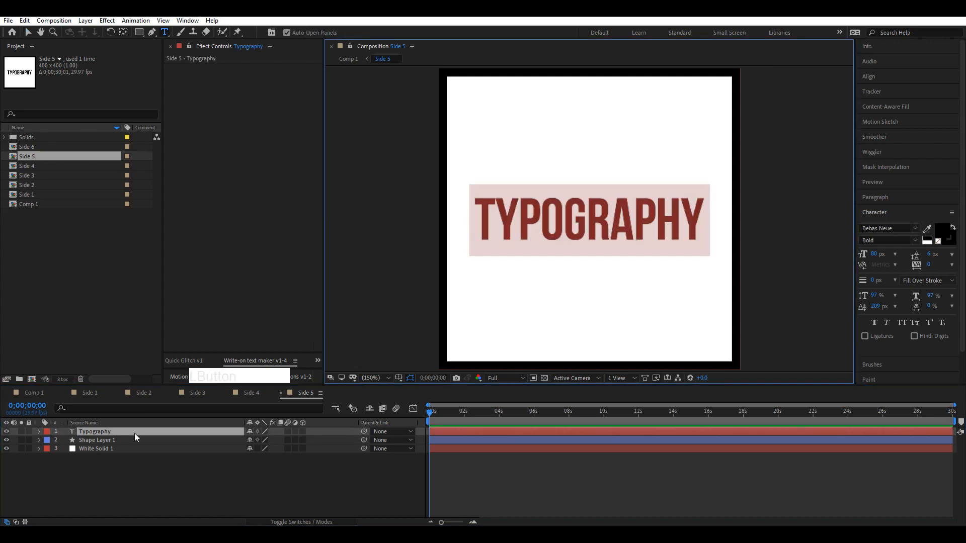
{"action": "left_click", "coordinate": [146, 463]}
{"action": "left_click", "coordinate": [249, 393]}
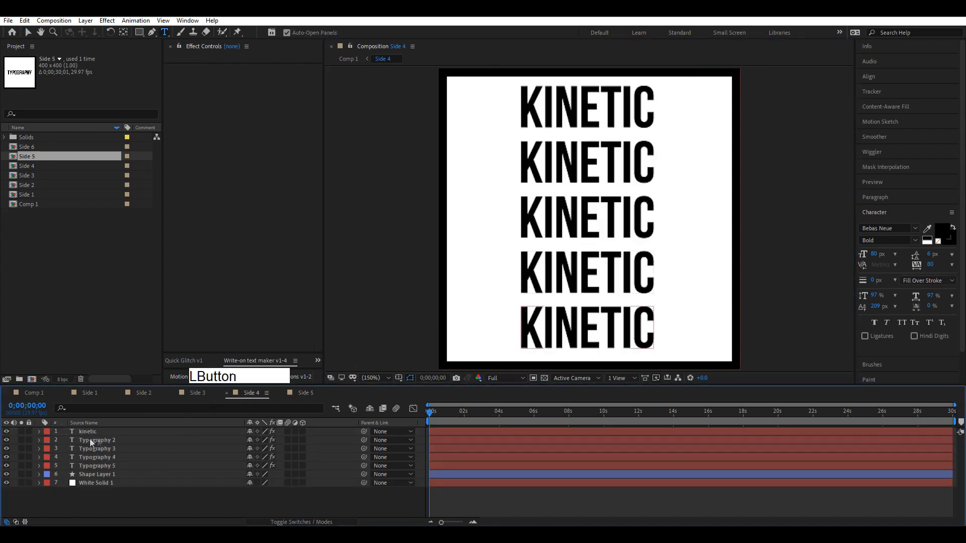
{"action": "left_click", "coordinate": [302, 393]}
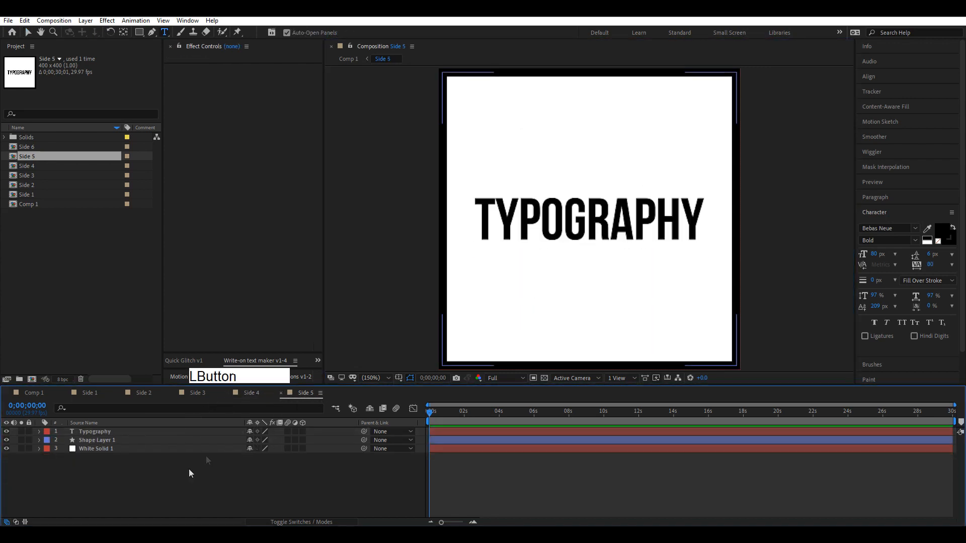
{"action": "left_click", "coordinate": [119, 433]}
{"action": "key", "text": "Delete"}
{"action": "key", "text": "ctrl+v"}
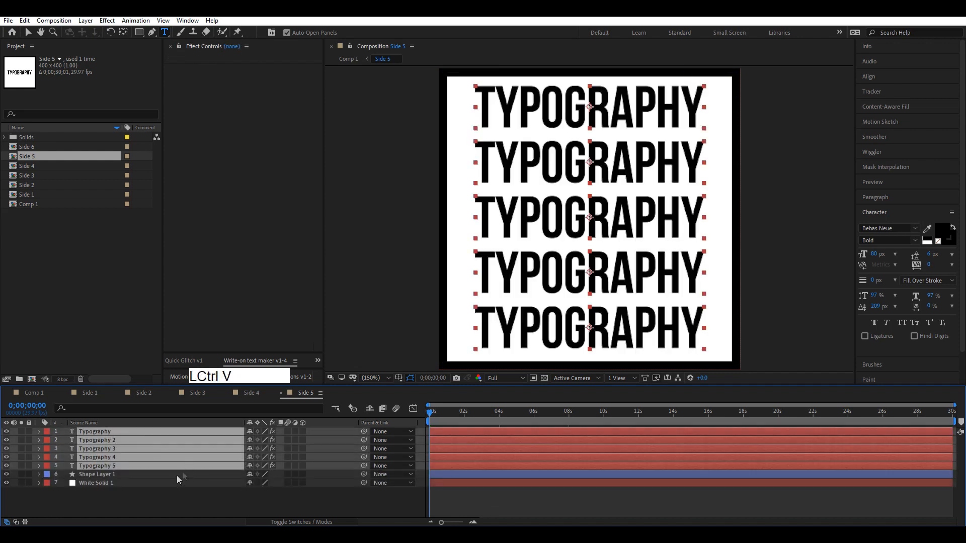
- Change Side 5's master text to stylish
{"action": "left_click", "coordinate": [124, 466]}
{"action": "double_click", "coordinate": [109, 432]}
{"action": "type", "text": "stylis"}
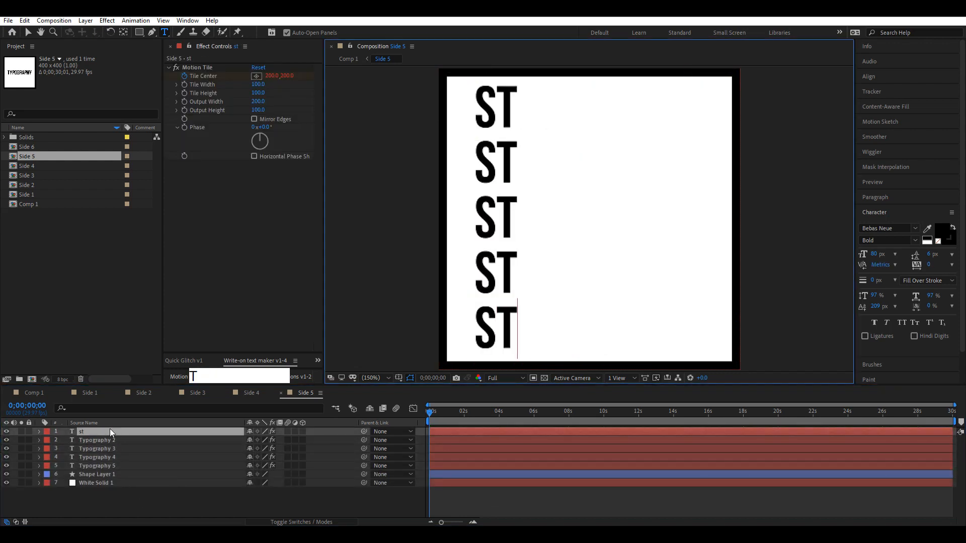
{"action": "type", "text": "h"}
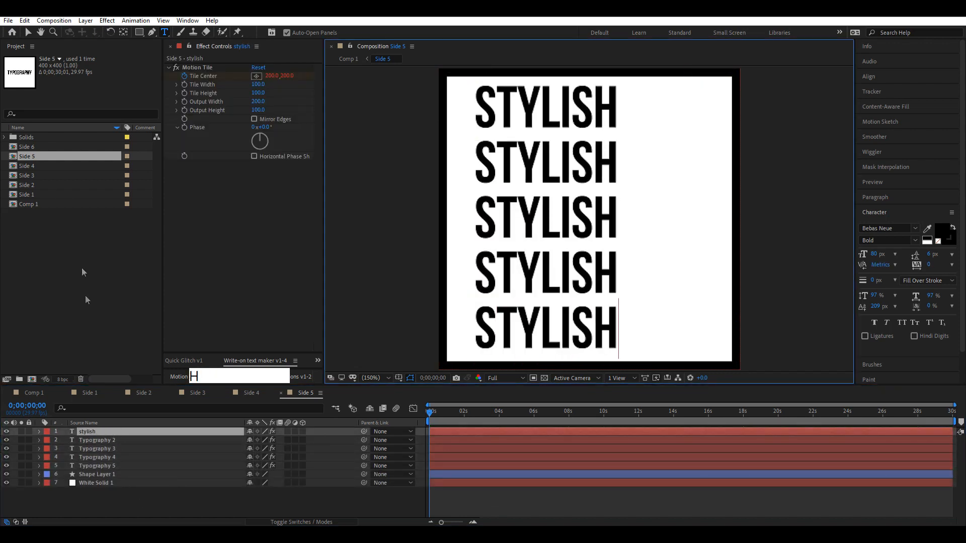
- Move all five Stylish rows in Side 5 to the horizontal centre of the composition and centre their anchor points
{"action": "left_click", "coordinate": [29, 33]}
{"action": "key", "text": "ctrl+alt+Home"}
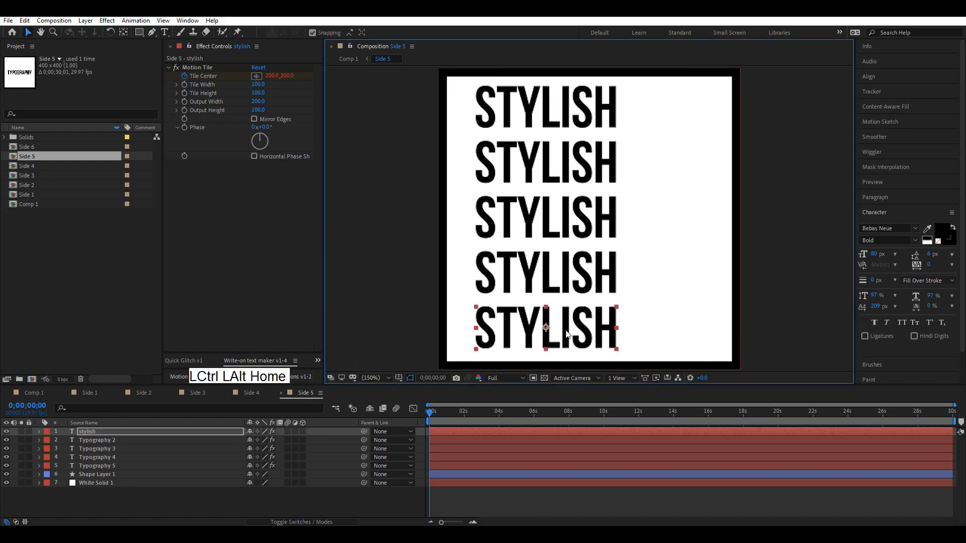
{"action": "left_click_drag", "start_coordinate": [545, 329], "coordinate": [579, 333]}
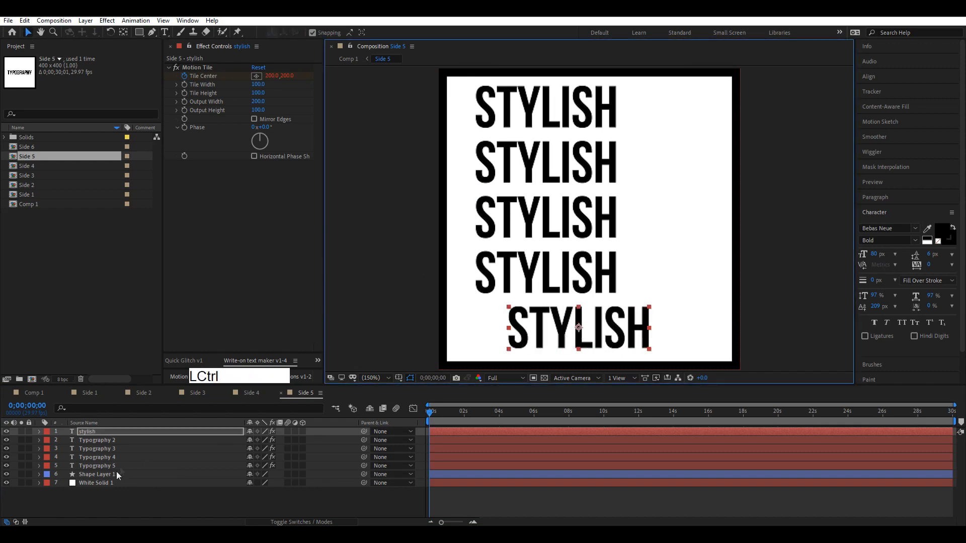
{"action": "key", "text": "ctrl+z"}
{"action": "left_click", "coordinate": [108, 466], "text": "shift"}
{"action": "left_click_drag", "start_coordinate": [554, 327], "coordinate": [594, 332]}
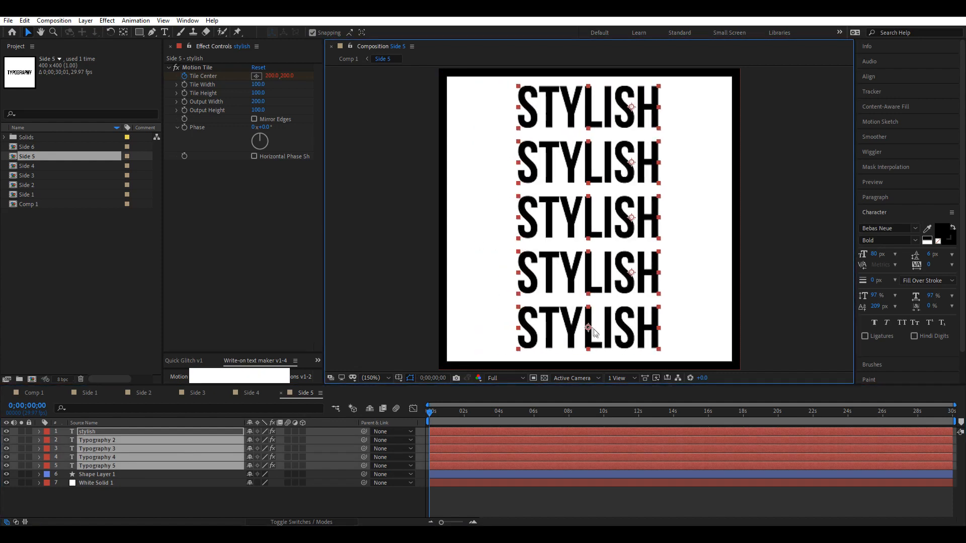
{"action": "key", "text": "ctrl+alt+Home"}
{"action": "left_click", "coordinate": [363, 498]}
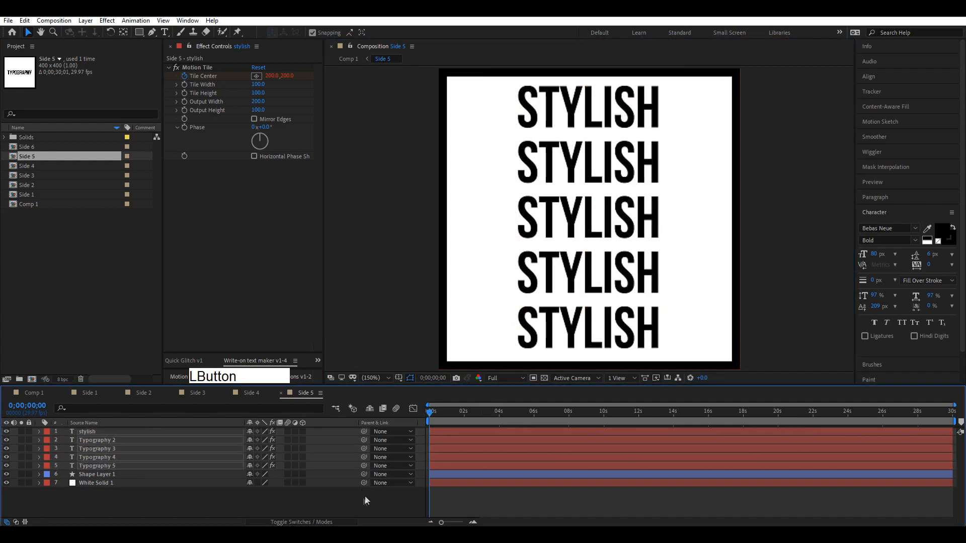
- Replace the single Typography layer in Side 6 with the five copied Typography text layers
{"action": "double_click", "coordinate": [43, 148]}
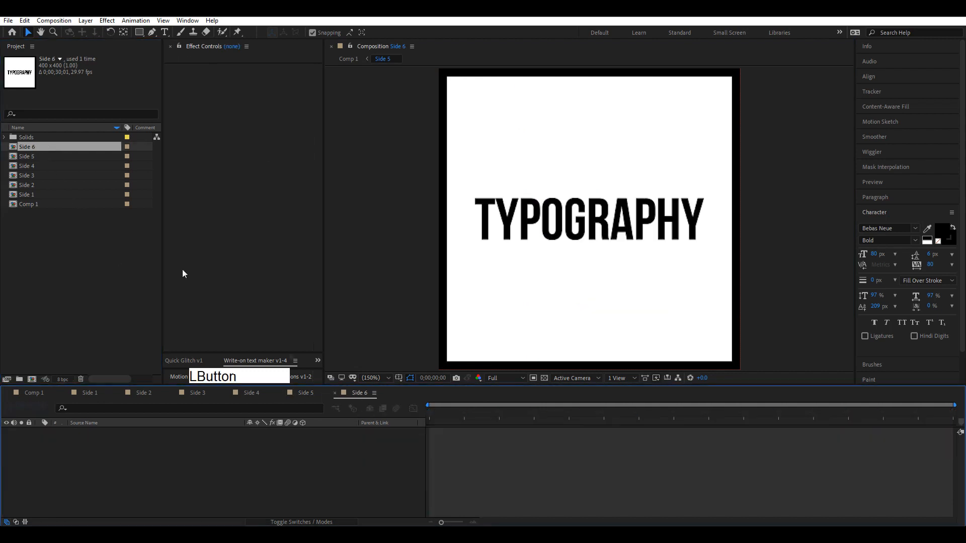
{"action": "left_click", "coordinate": [112, 431]}
{"action": "key", "text": "Delete"}
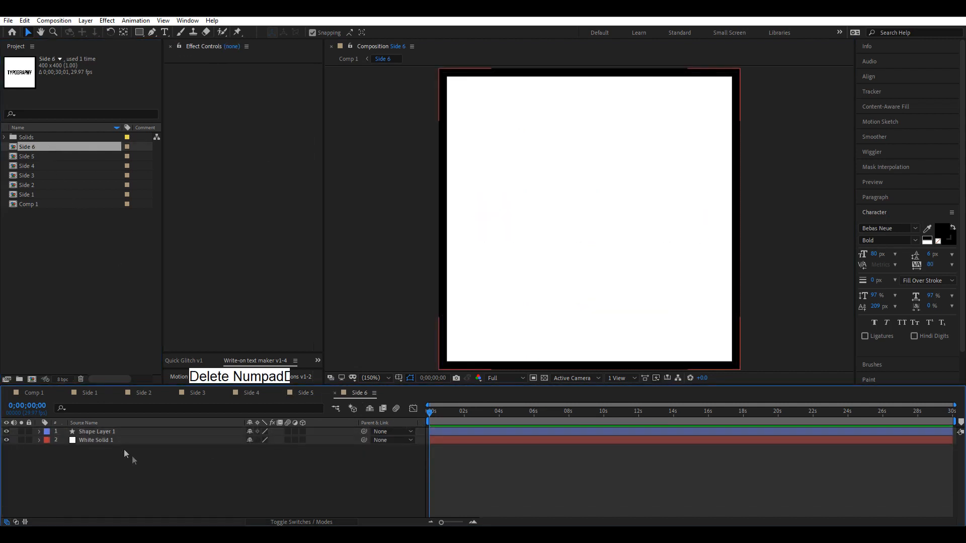
{"action": "key", "text": "ctrl+v"}
{"action": "left_click", "coordinate": [161, 493]}
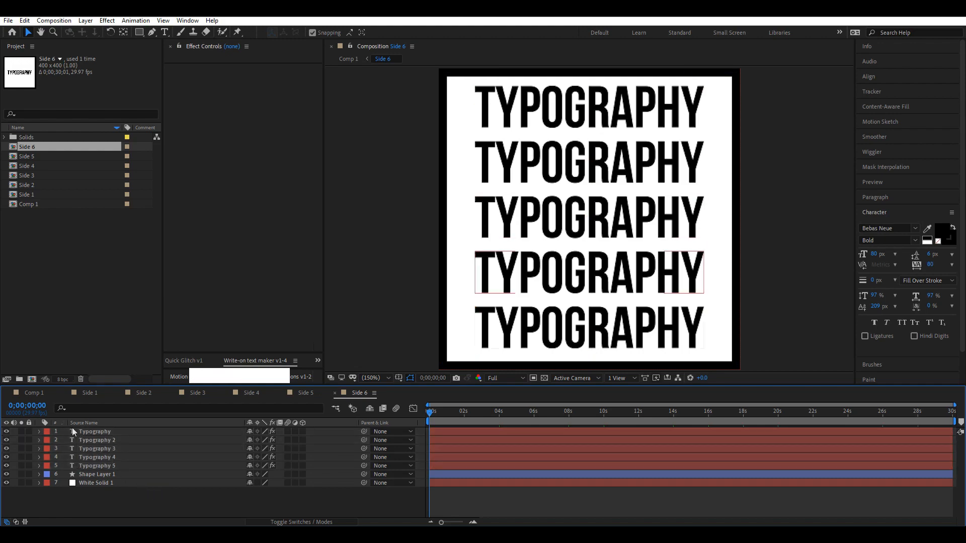
- Preview the animated cube with its scrolling text sides in Comp 1
{"action": "left_click", "coordinate": [36, 394]}
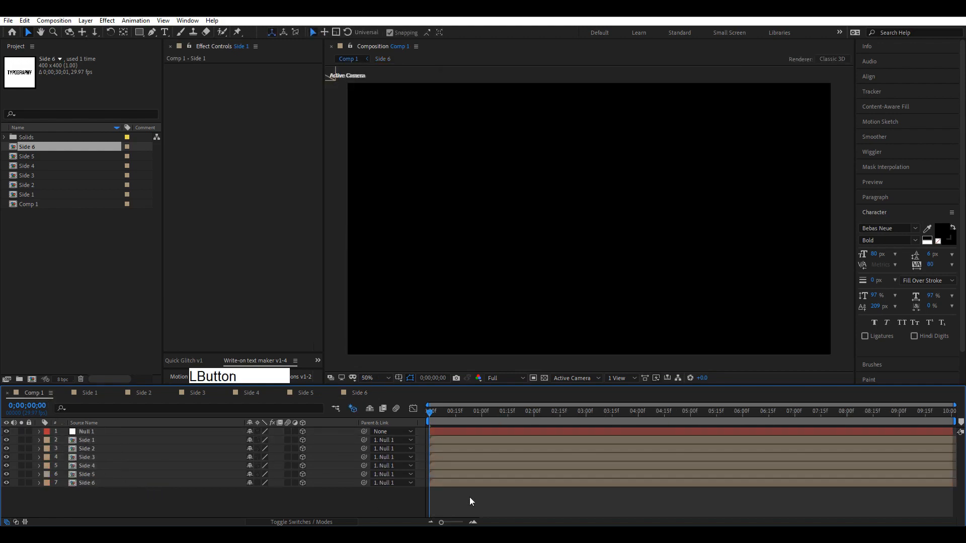
{"action": "key", "text": "space"}
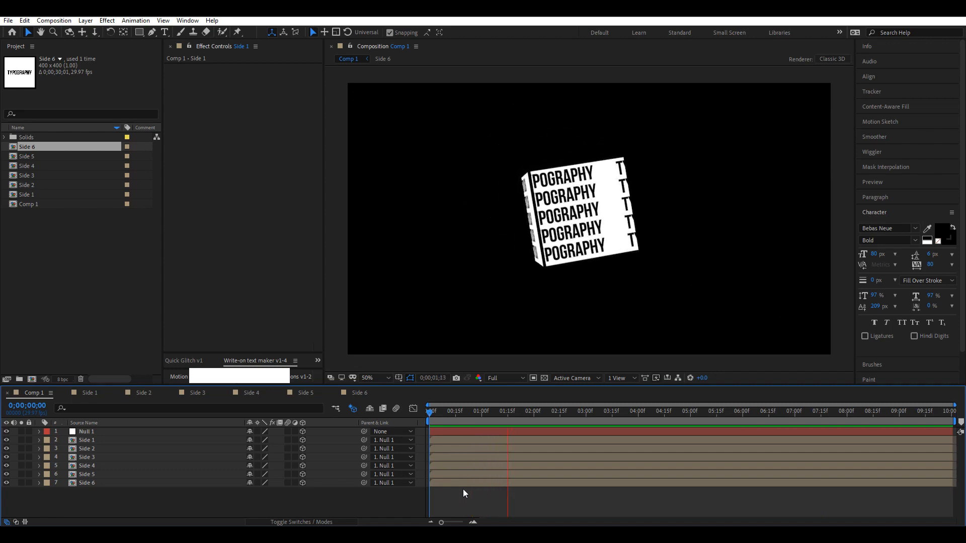
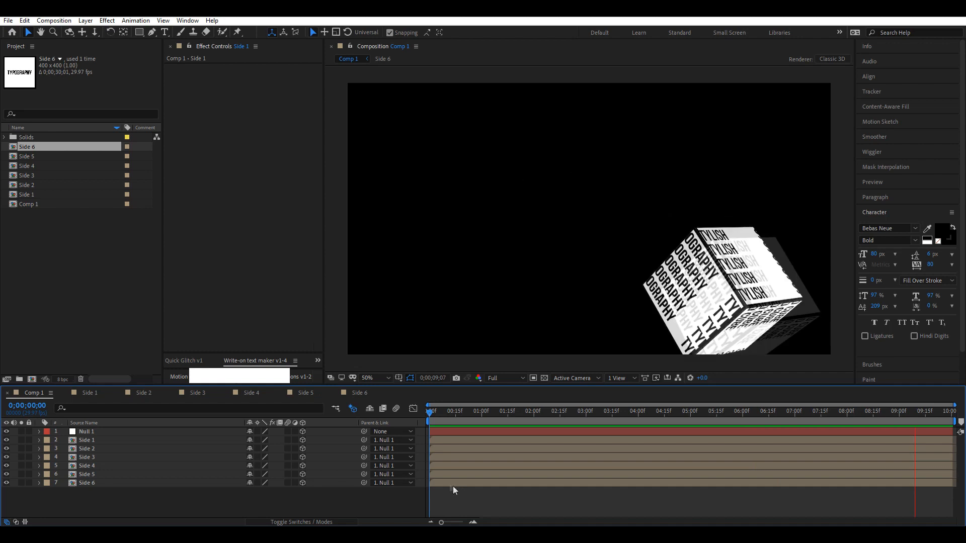
{"action": "left_click", "coordinate": [528, 418]}
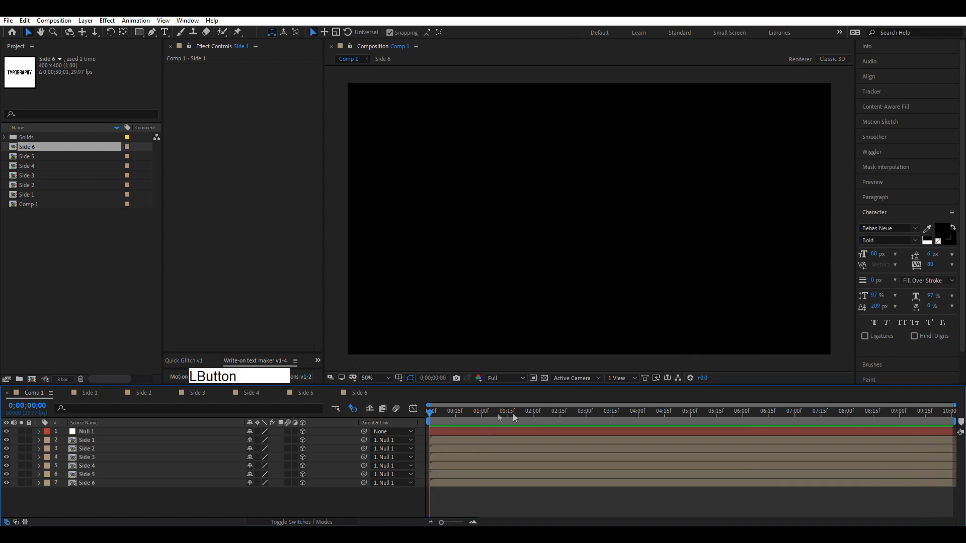
{"action": "left_click", "coordinate": [446, 490]}
{"action": "key", "text": "space"}
- Check which cube side faces the camera at 8 seconds in Comp 1 and open the Side 1 composition
{"action": "left_click_drag", "start_coordinate": [656, 414], "coordinate": [848, 445]}
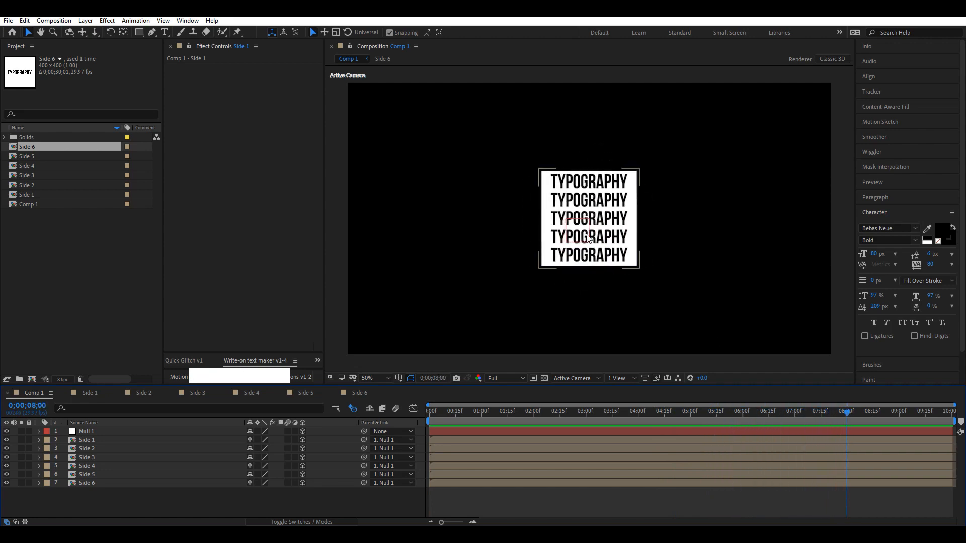
{"action": "left_click", "coordinate": [589, 241]}
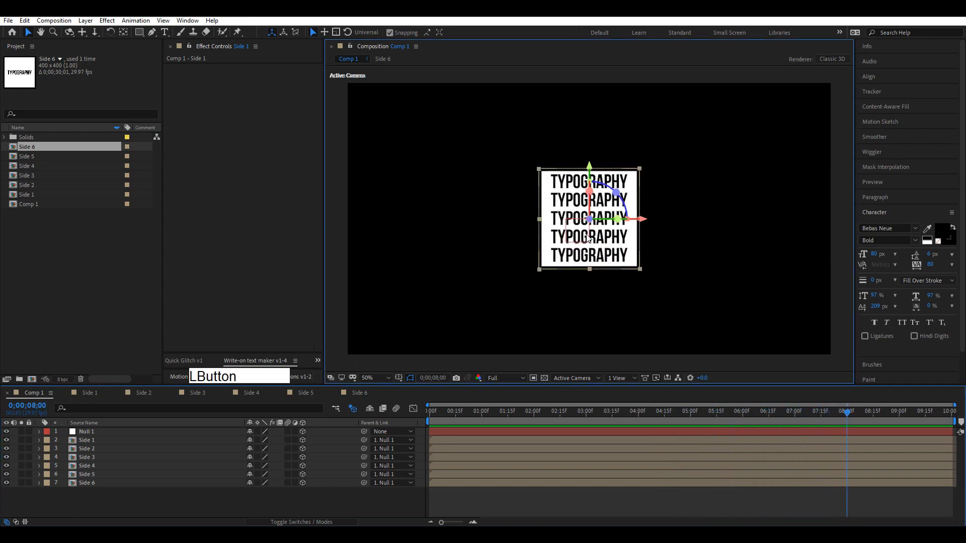
{"action": "double_click", "coordinate": [92, 442]}
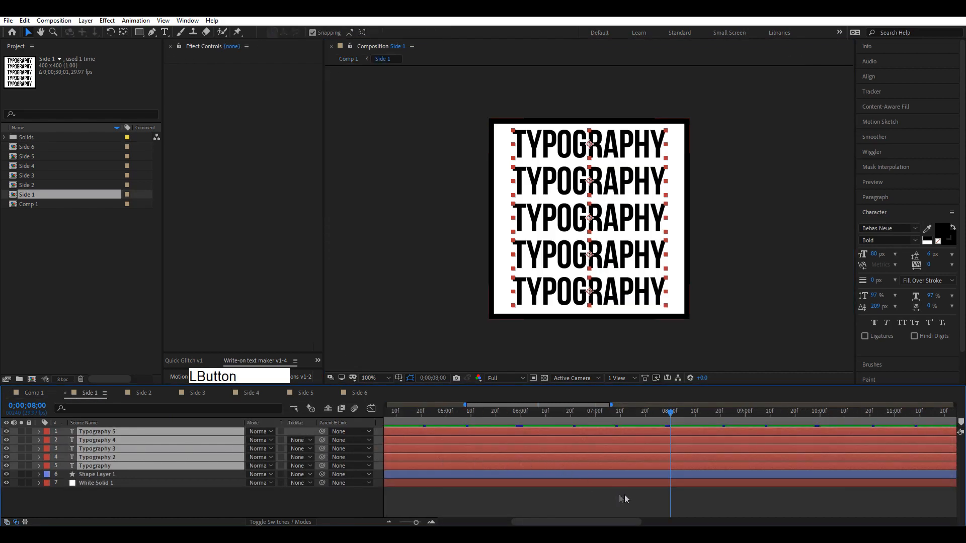
{"action": "left_click", "coordinate": [530, 486]}
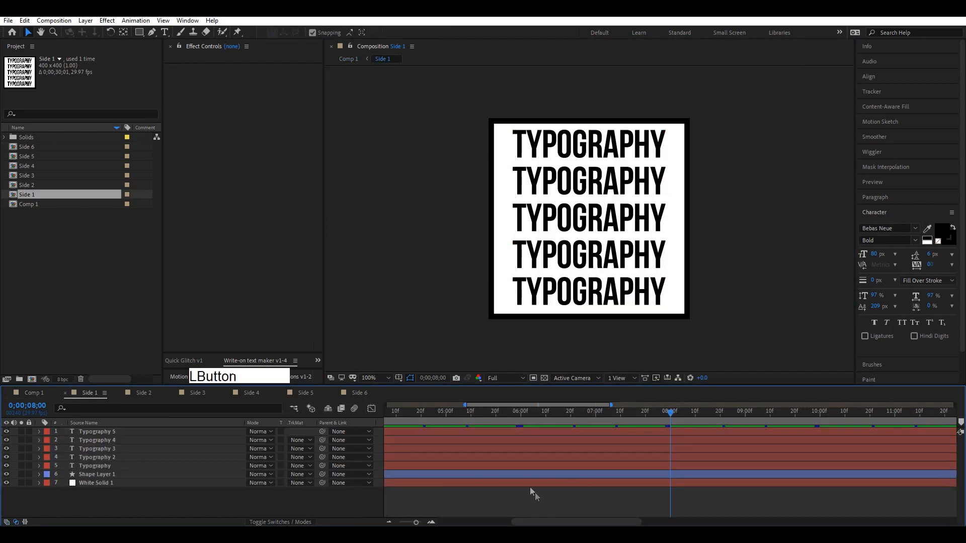
- Set a Source Text keyframe on Side 1's master Typography layer at 0;00;07;00
{"action": "left_click", "coordinate": [596, 415]}
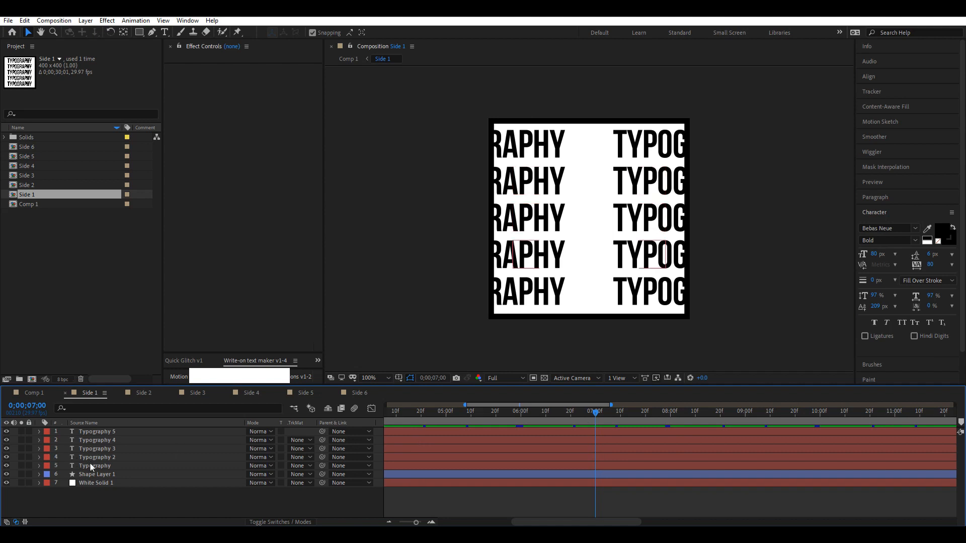
{"action": "double_click", "coordinate": [91, 466]}
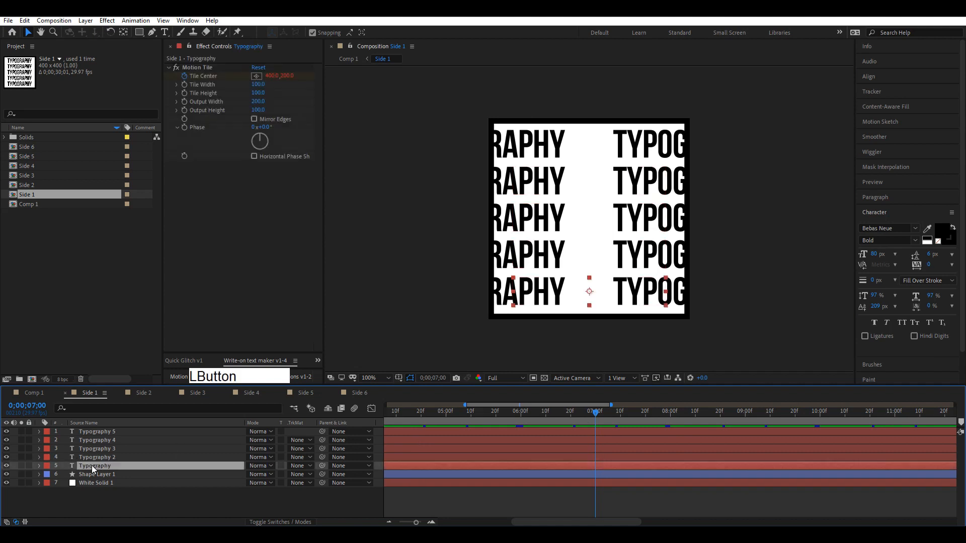
{"action": "left_click", "coordinate": [40, 465]}
{"action": "left_click", "coordinate": [64, 481]}
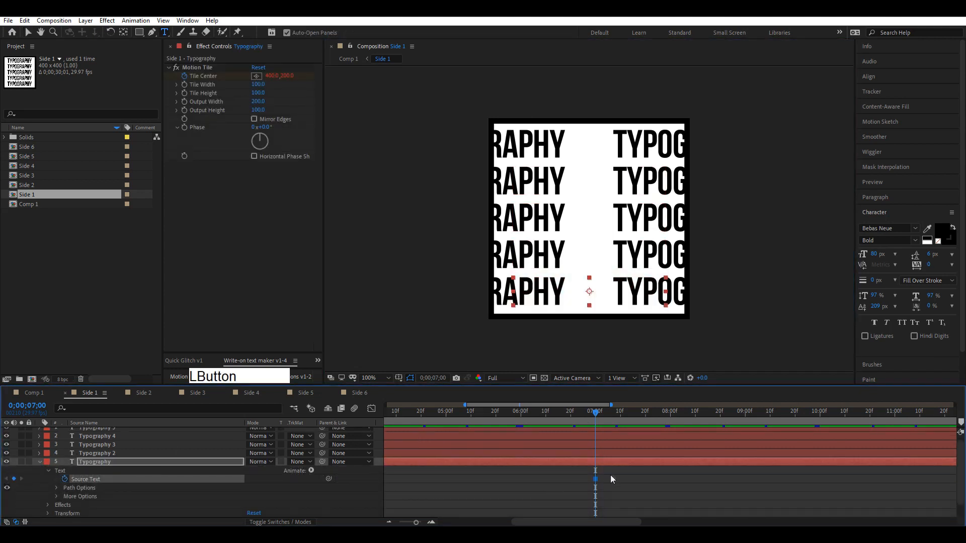
- Add a second Source Text keyframe to the Typography layer at 0;00;07;01 and change its text there to AMAZING
{"action": "left_click", "coordinate": [597, 415]}
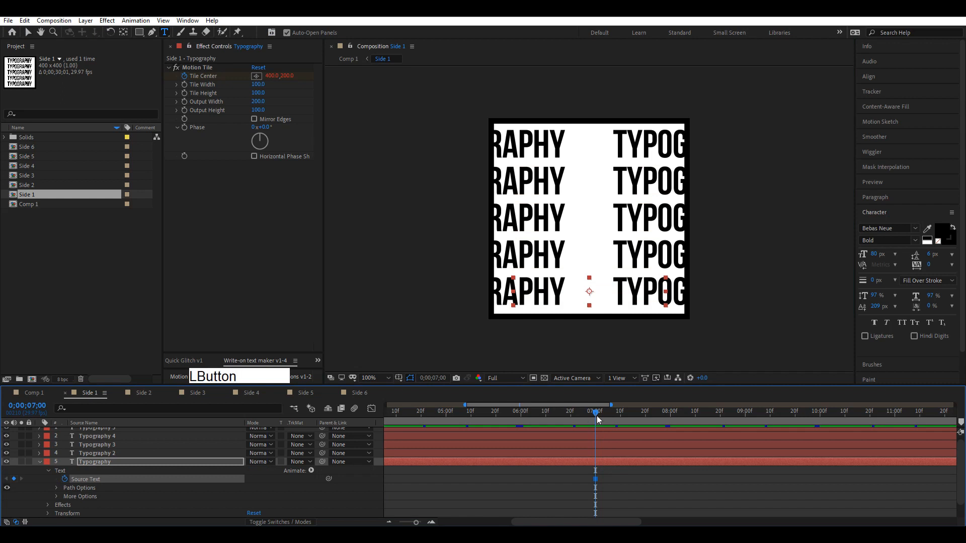
{"action": "left_click", "coordinate": [608, 479]}
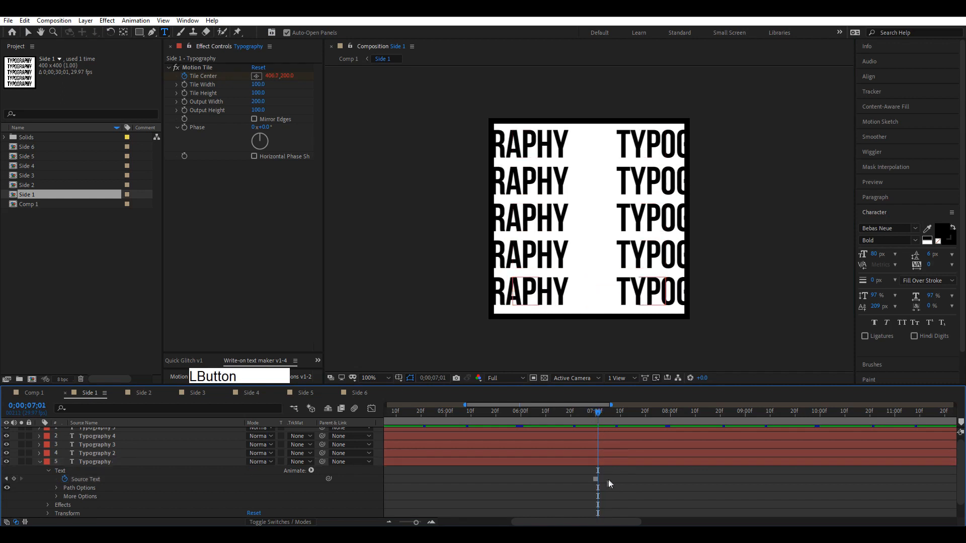
{"action": "left_click", "coordinate": [14, 479]}
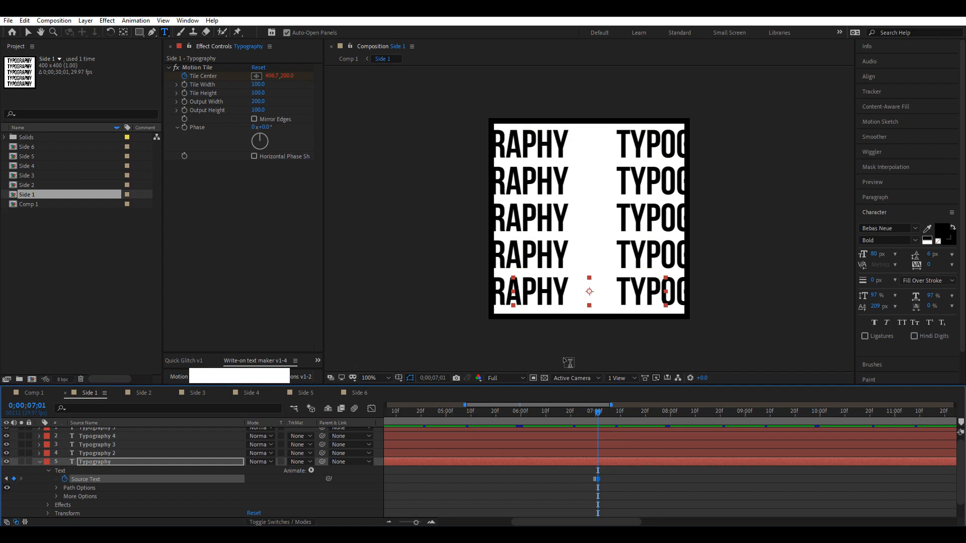
{"action": "double_click", "coordinate": [647, 299]}
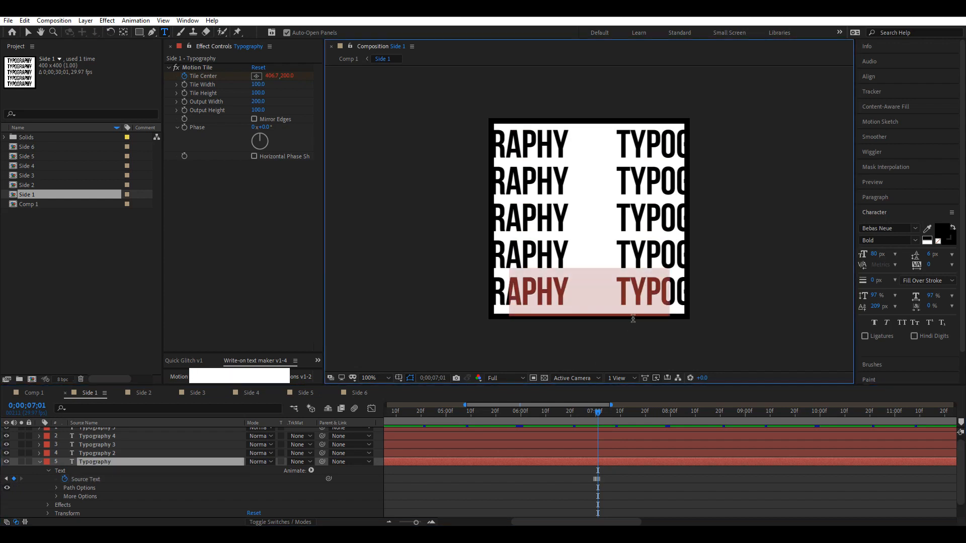
{"action": "type", "text": "AMAZING"}
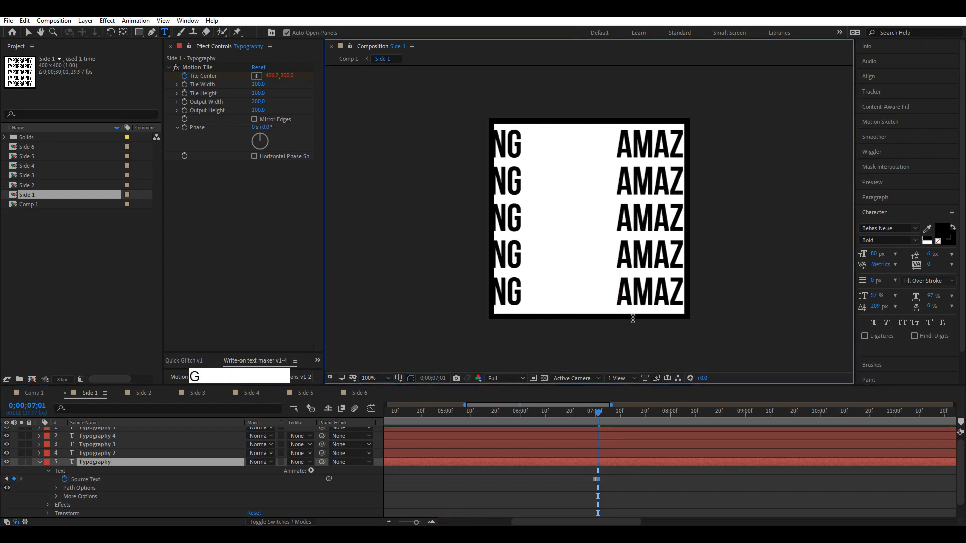
{"action": "left_click", "coordinate": [39, 462]}
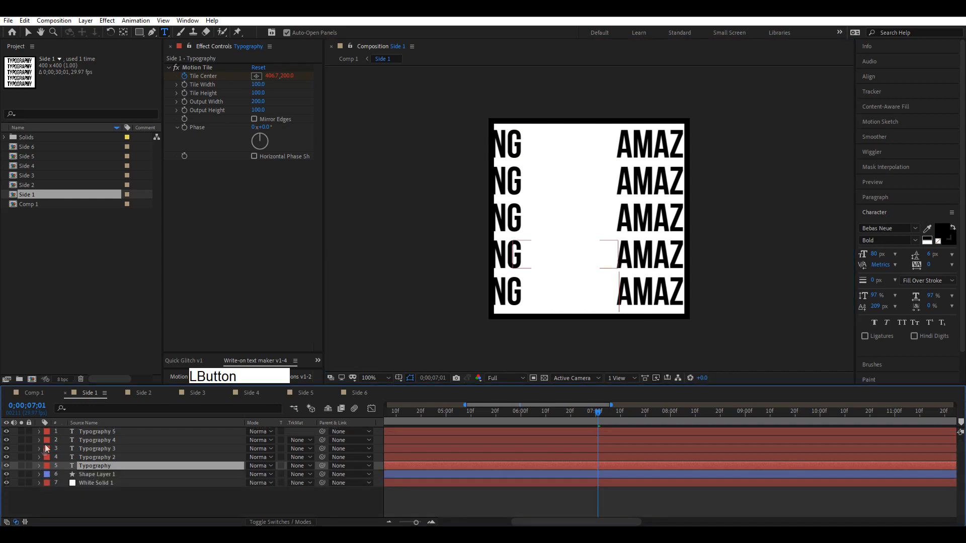
- Preview the cube animation in Comp 1 from the beginning
{"action": "left_click", "coordinate": [34, 392]}
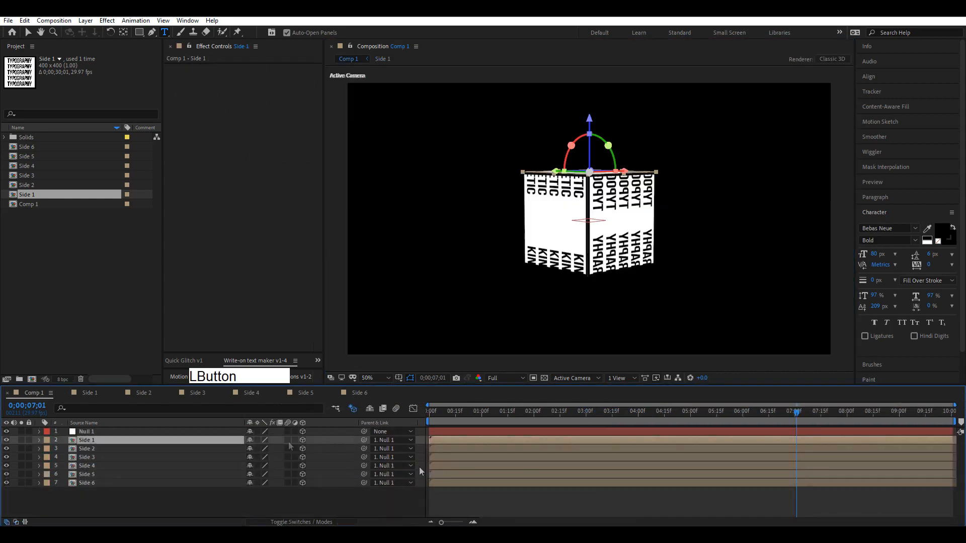
{"action": "left_click", "coordinate": [525, 502]}
{"action": "left_click", "coordinate": [427, 411]}
{"action": "key", "text": "space"}
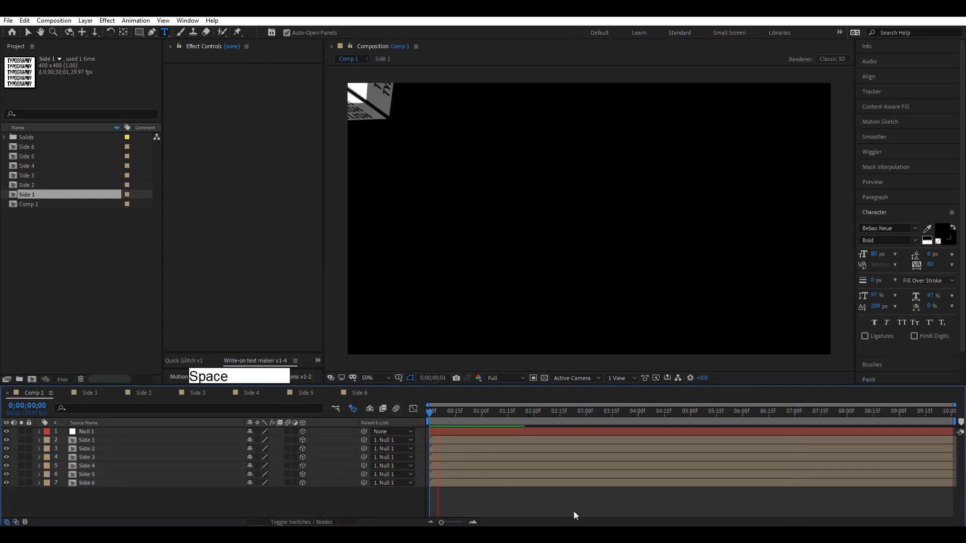